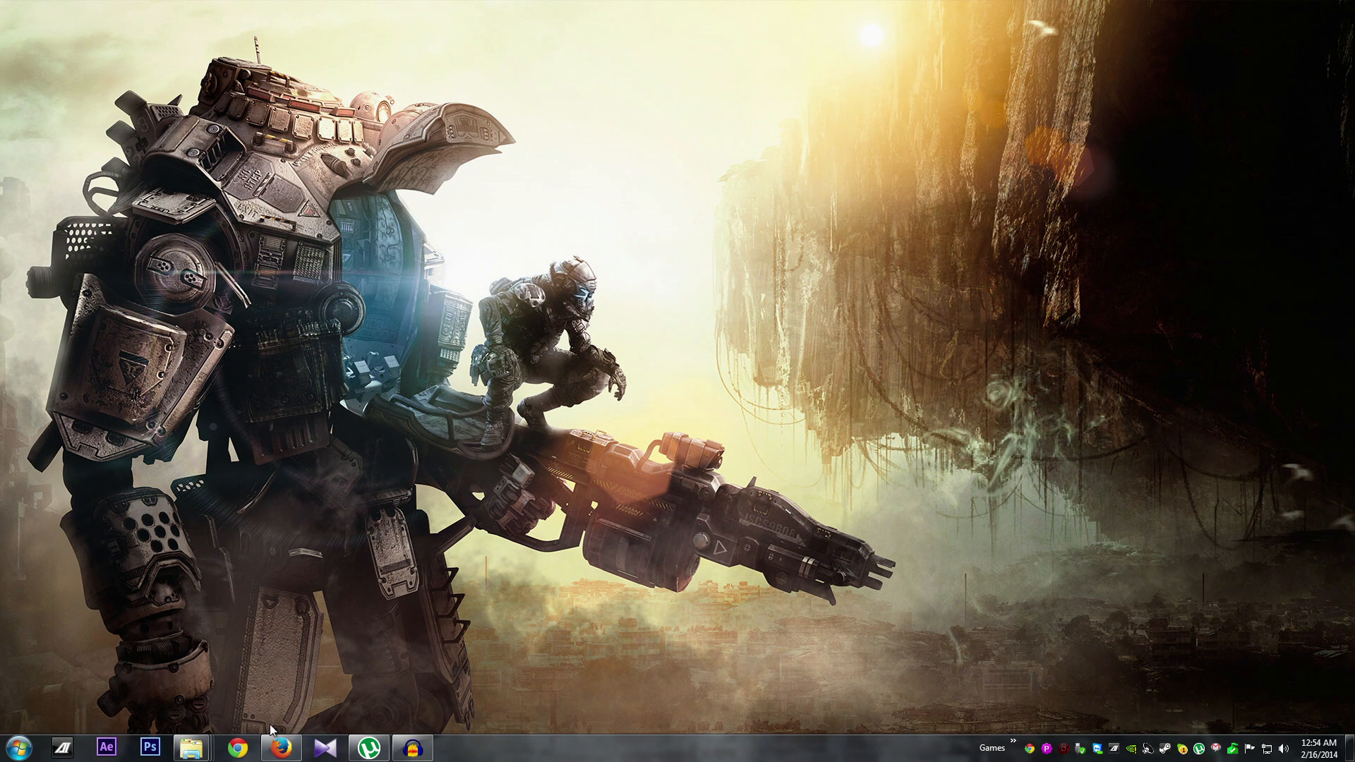
# Step: Open the test folder on drive D and display the properties of Test.mp4
pyautogui.moveTo(199, 748)
pyautogui.click(244, 676)
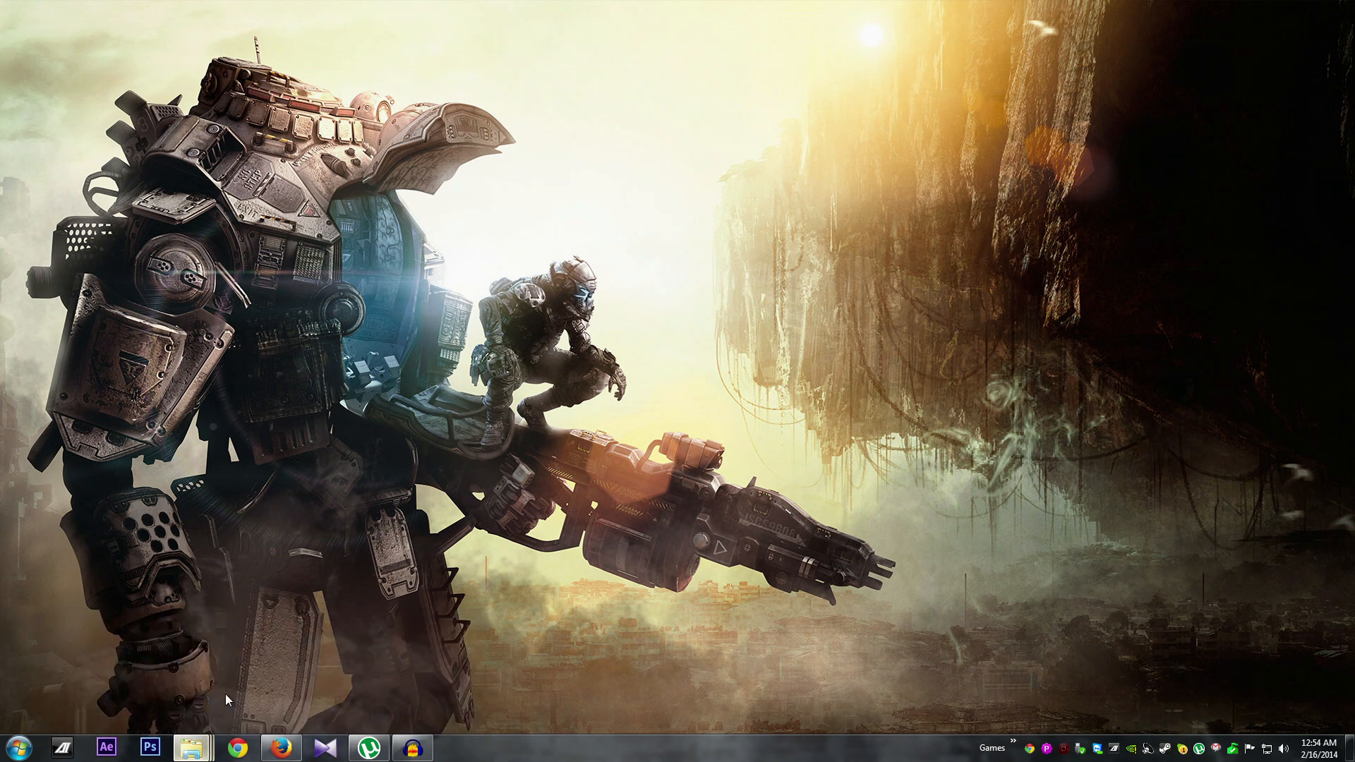
pyautogui.rightClick(276, 94)
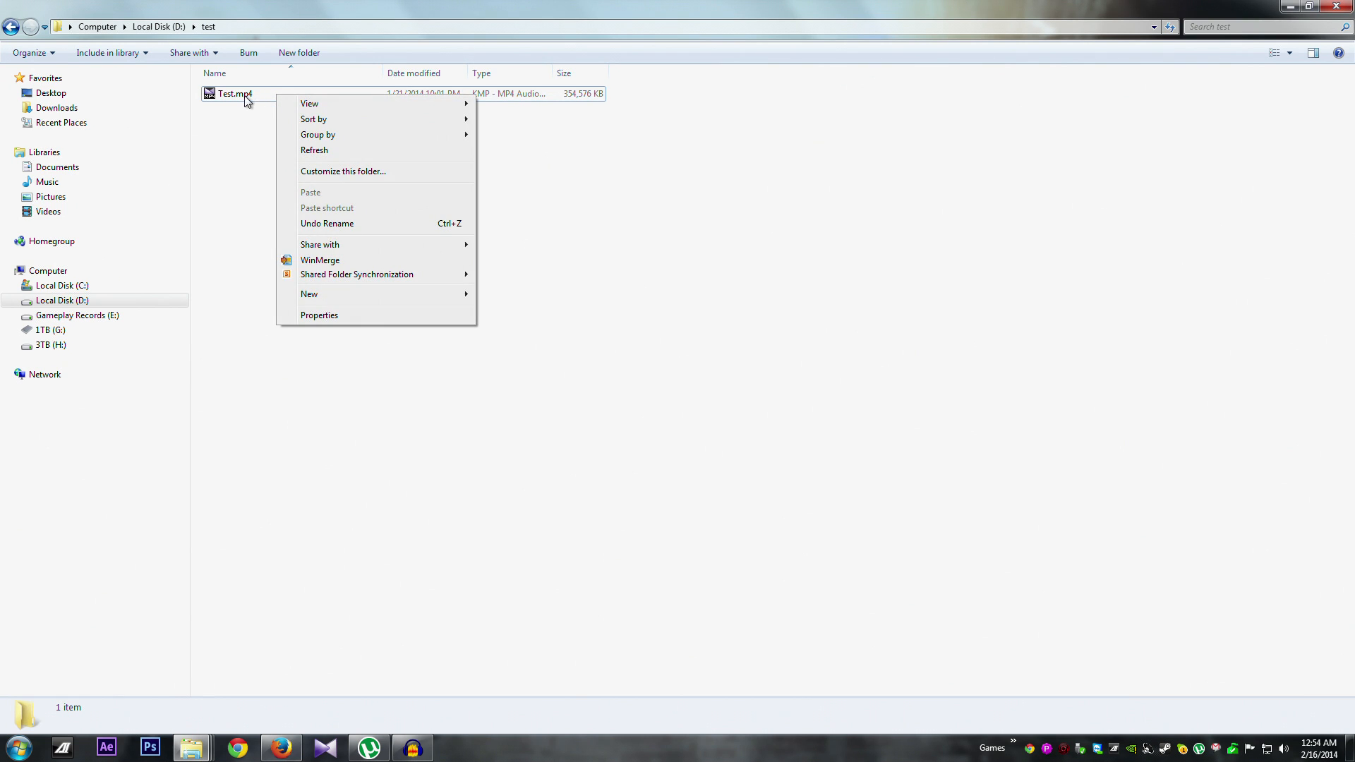
pyautogui.click(241, 94)
pyautogui.rightClick(241, 95)
pyautogui.click(286, 400)
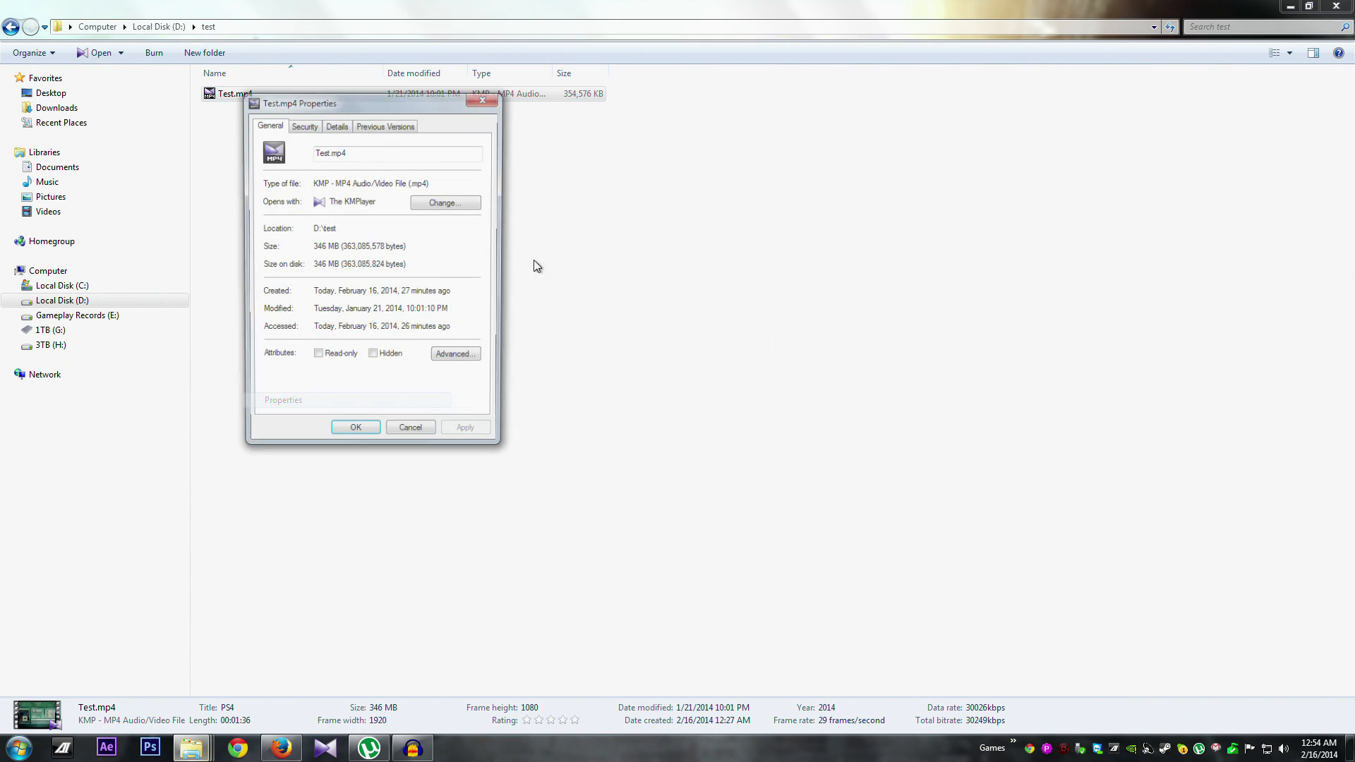
# Step: Check the frame height, total bitrate and frame rate in the details of Test.mp4, then close its properties
pyautogui.click(338, 125)
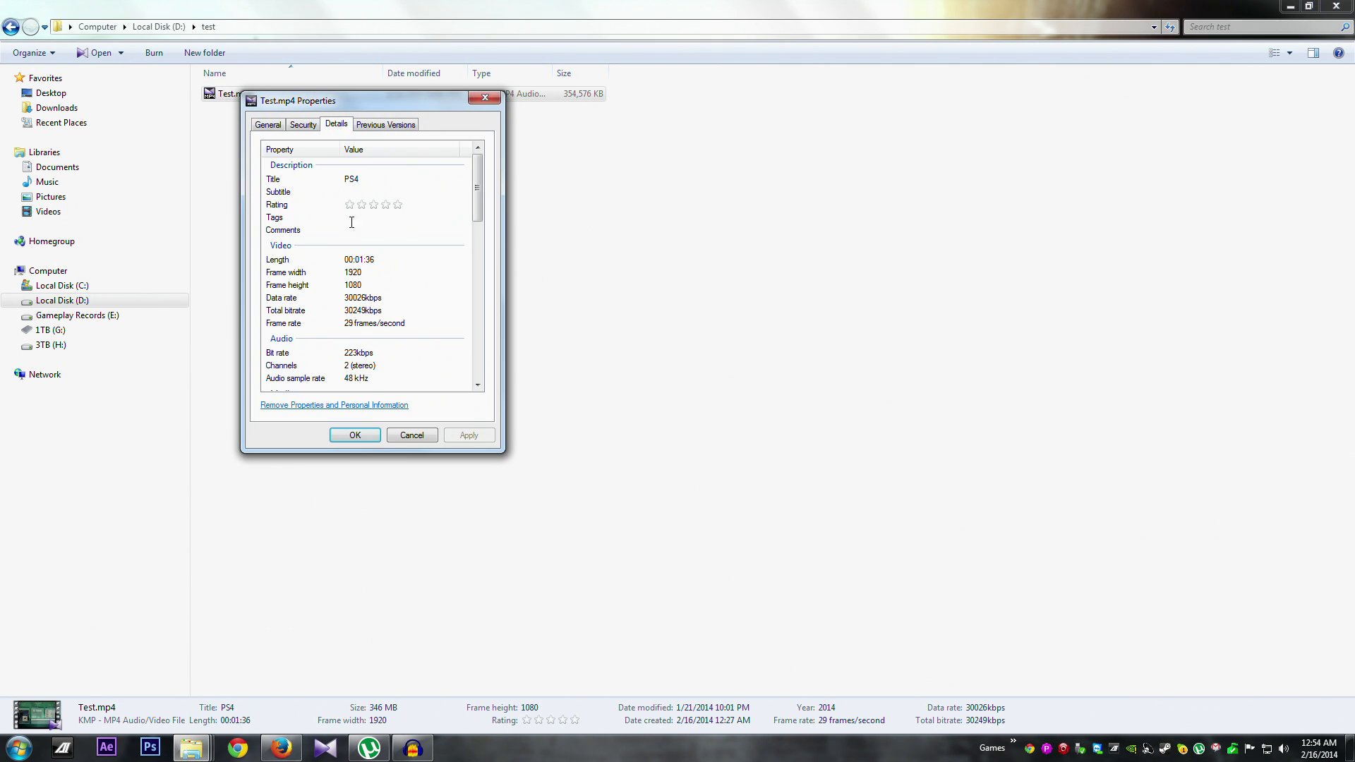
pyautogui.click(353, 285)
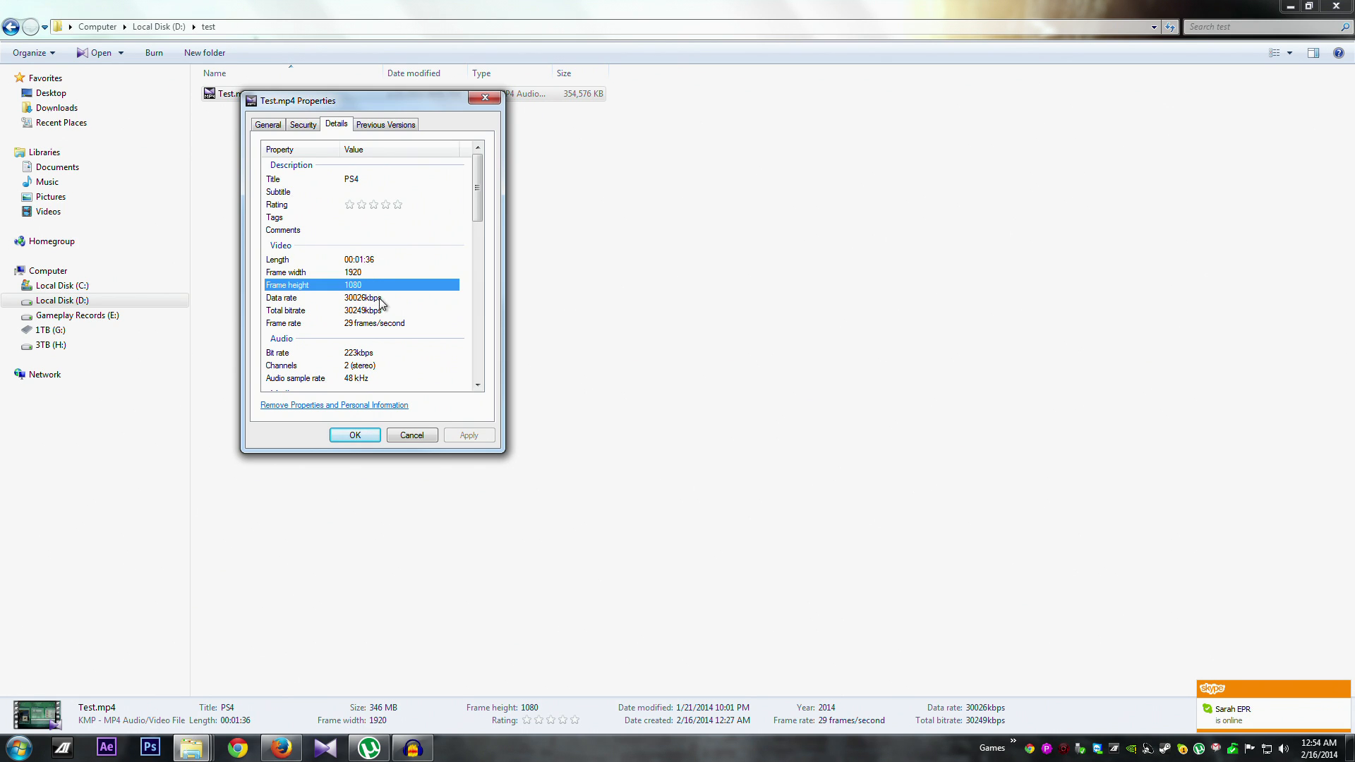
pyautogui.click(361, 311)
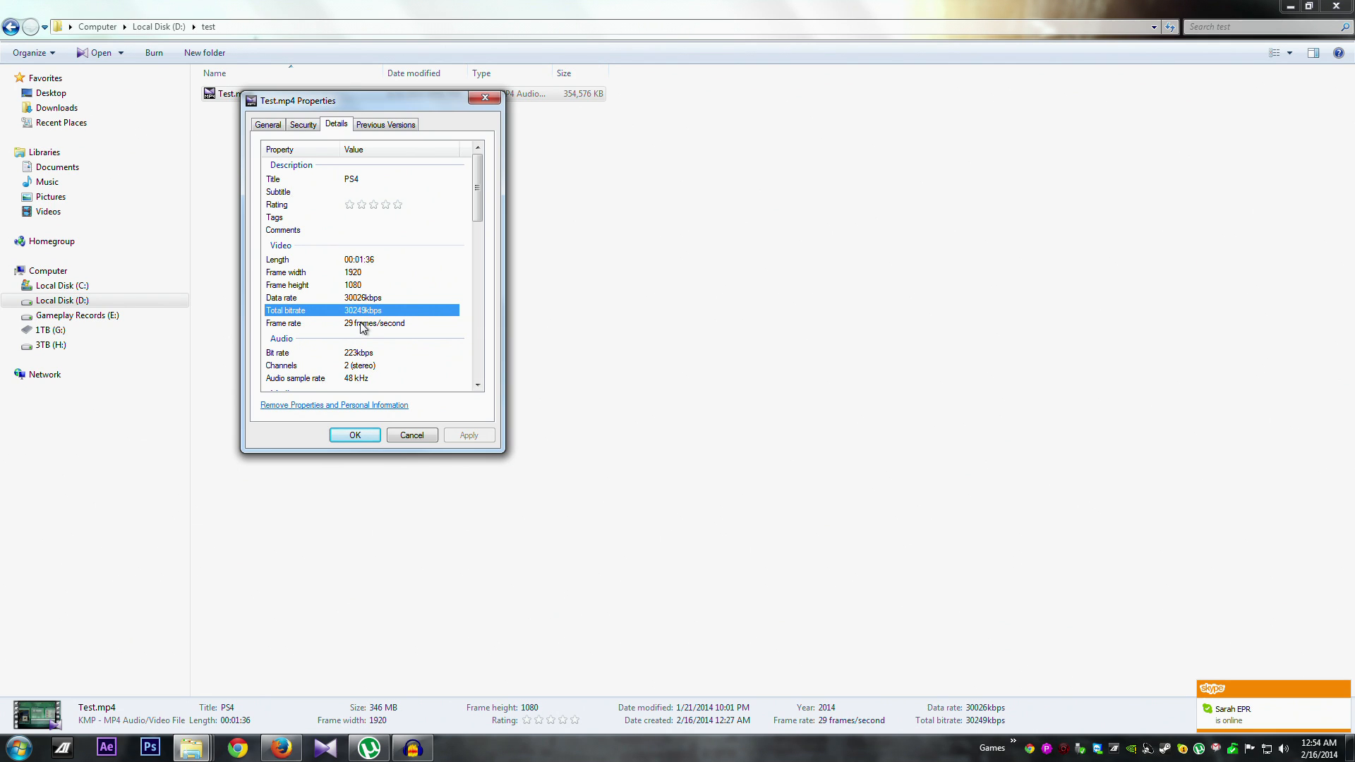
pyautogui.click(357, 326)
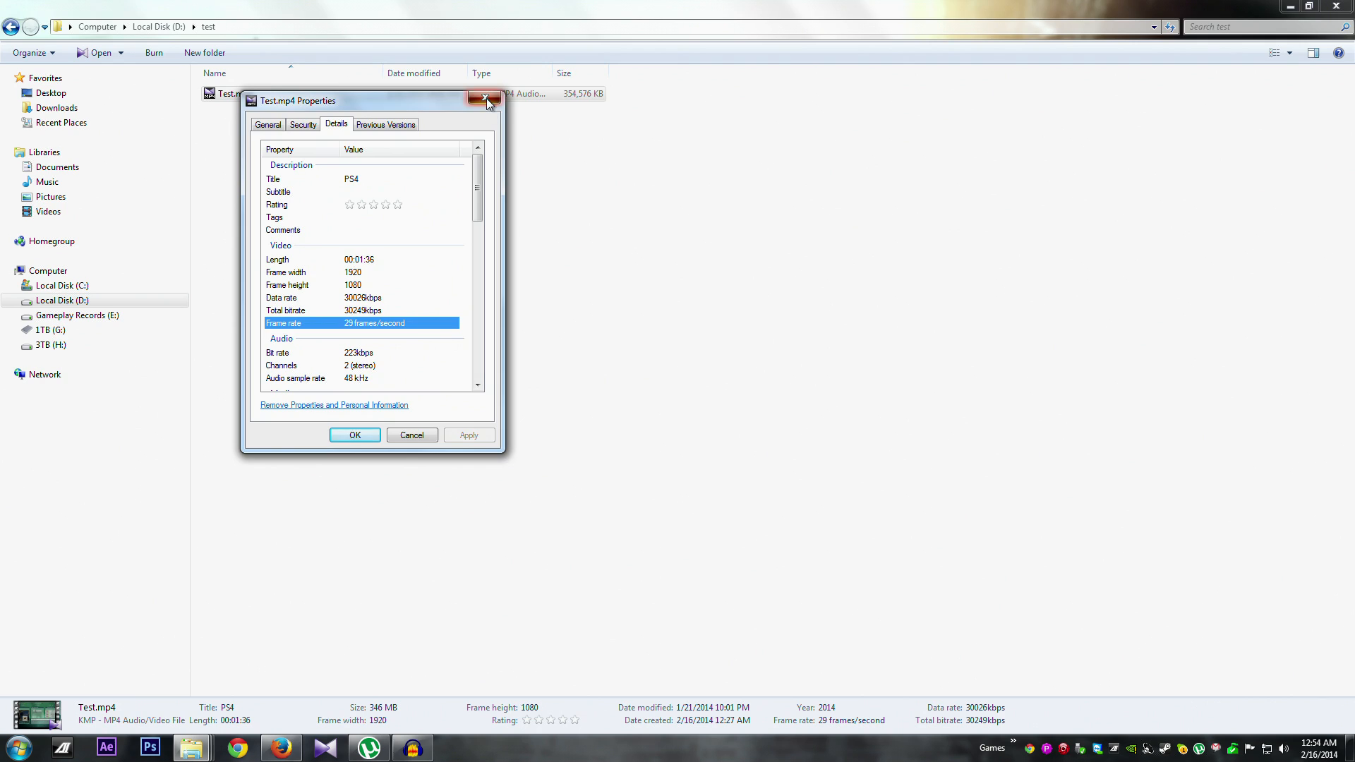
pyautogui.click(484, 97)
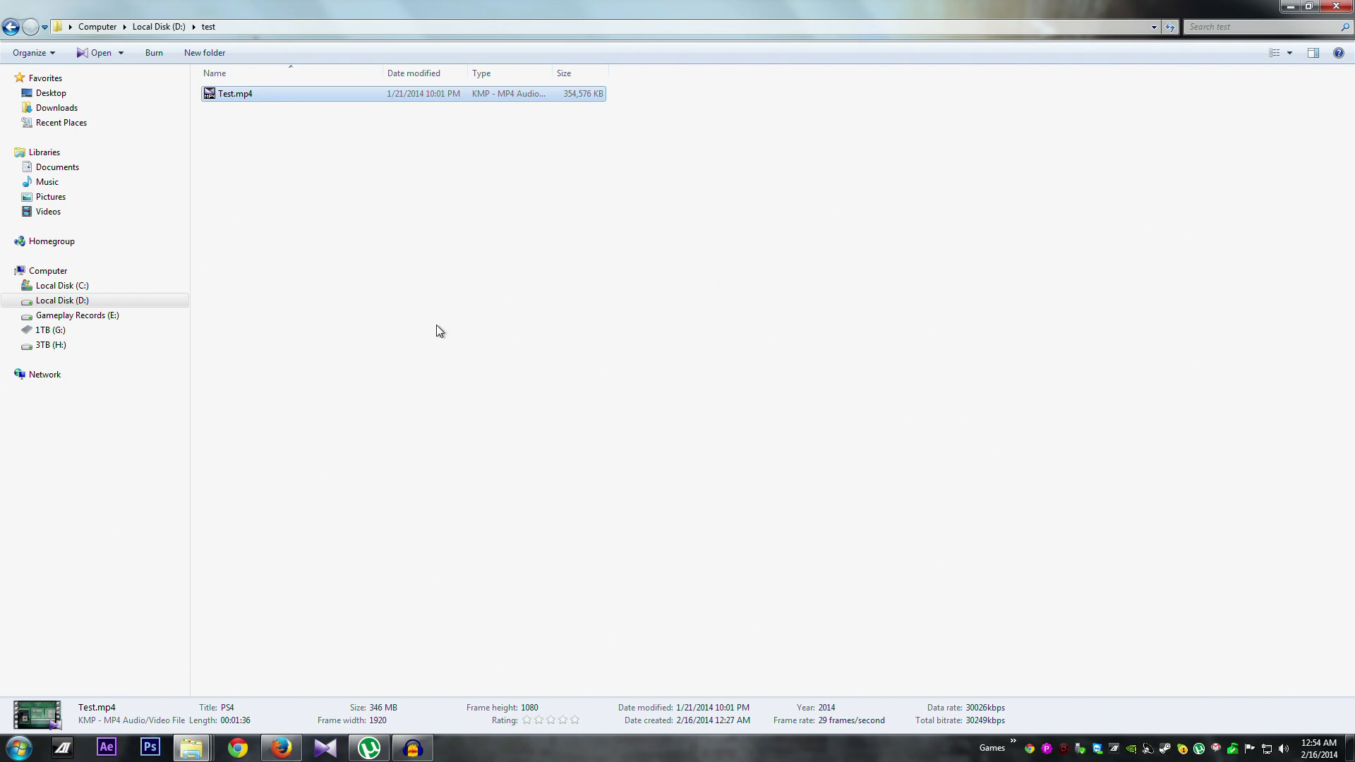
pyautogui.click(442, 377)
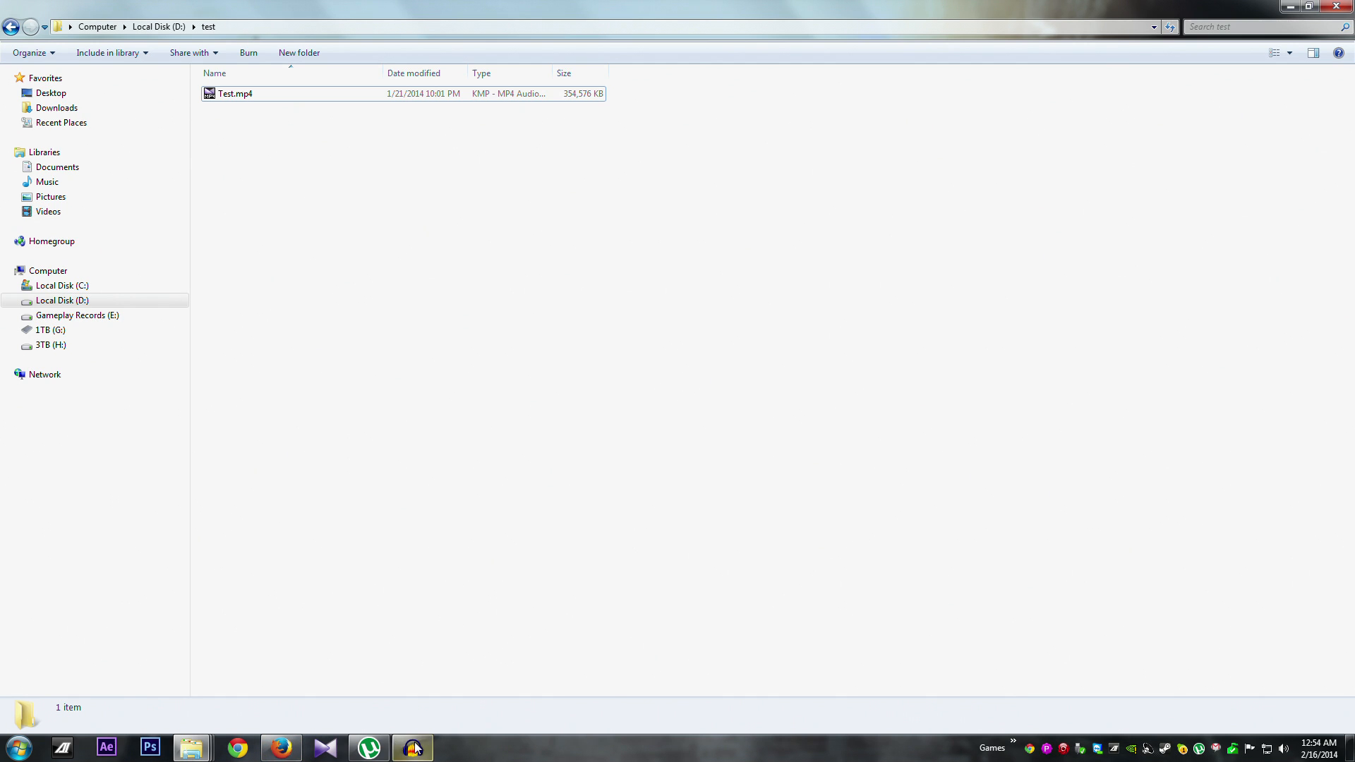
# Step: Start Vegas Pro 12.0 and add Test.mp4 from the test folder at the beginning of the empty timeline
pyautogui.click(19, 746)
pyautogui.click(57, 210)
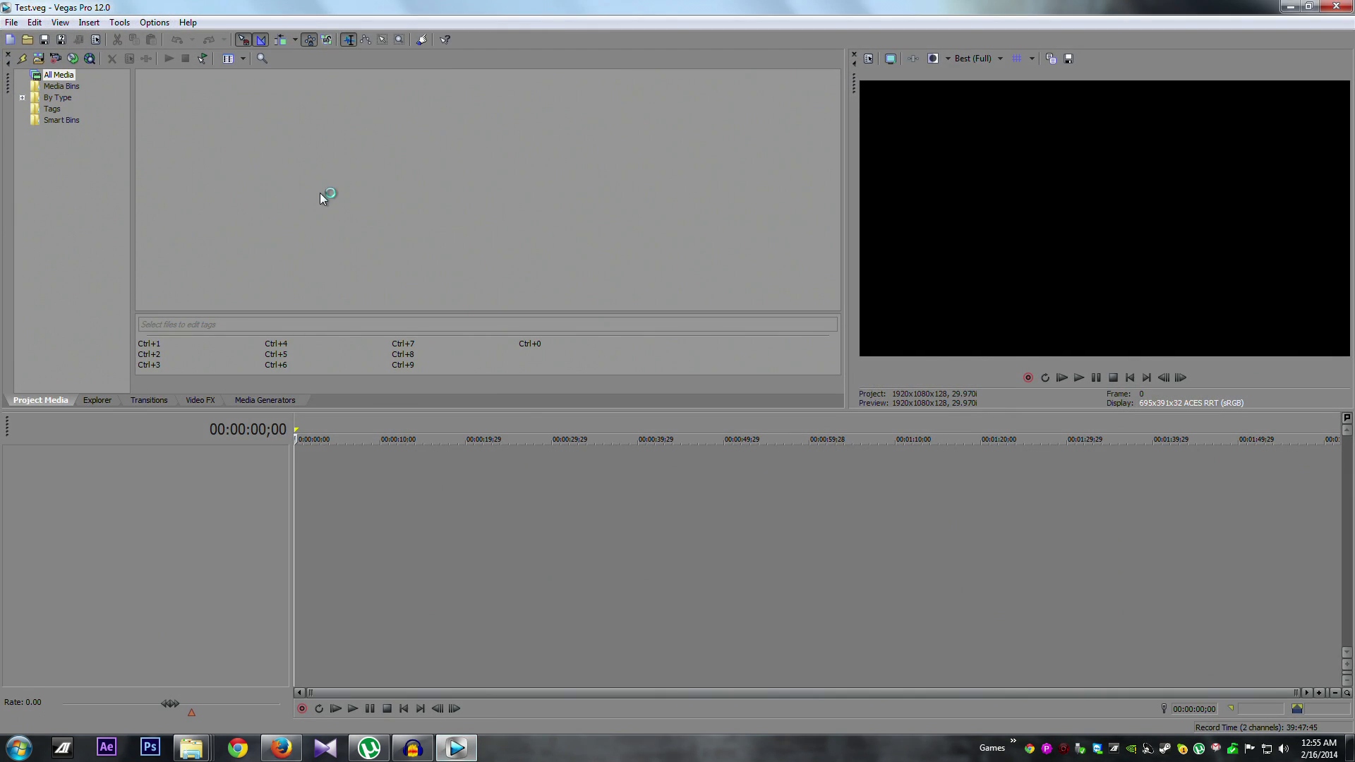
pyautogui.hotkey('alt', 'Tab')
pyautogui.moveTo(249, 92); pyautogui.dragTo(292, 502)
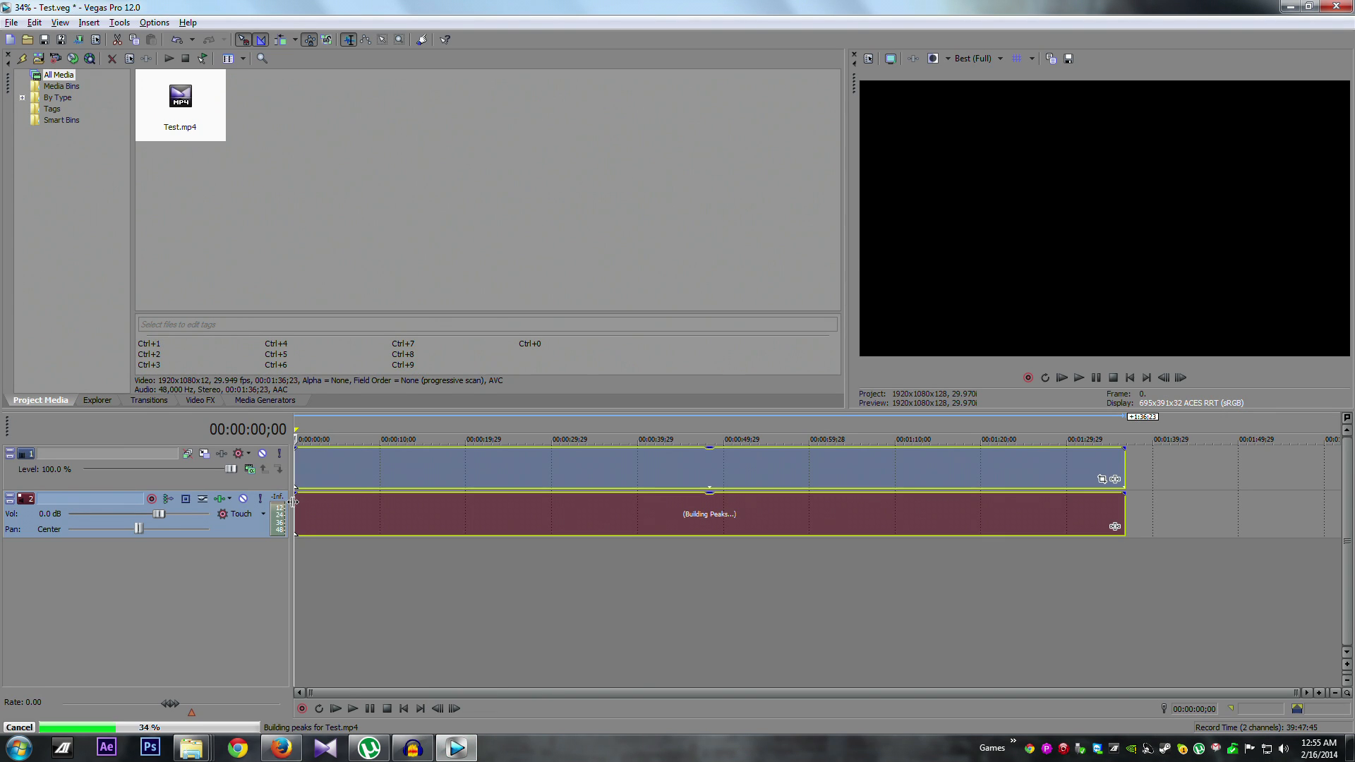
# Step: Disable resampling on the Test.mp4 video event and check frames around 00:00:51;17 and 00:01:01;10
pyautogui.click(646, 480)
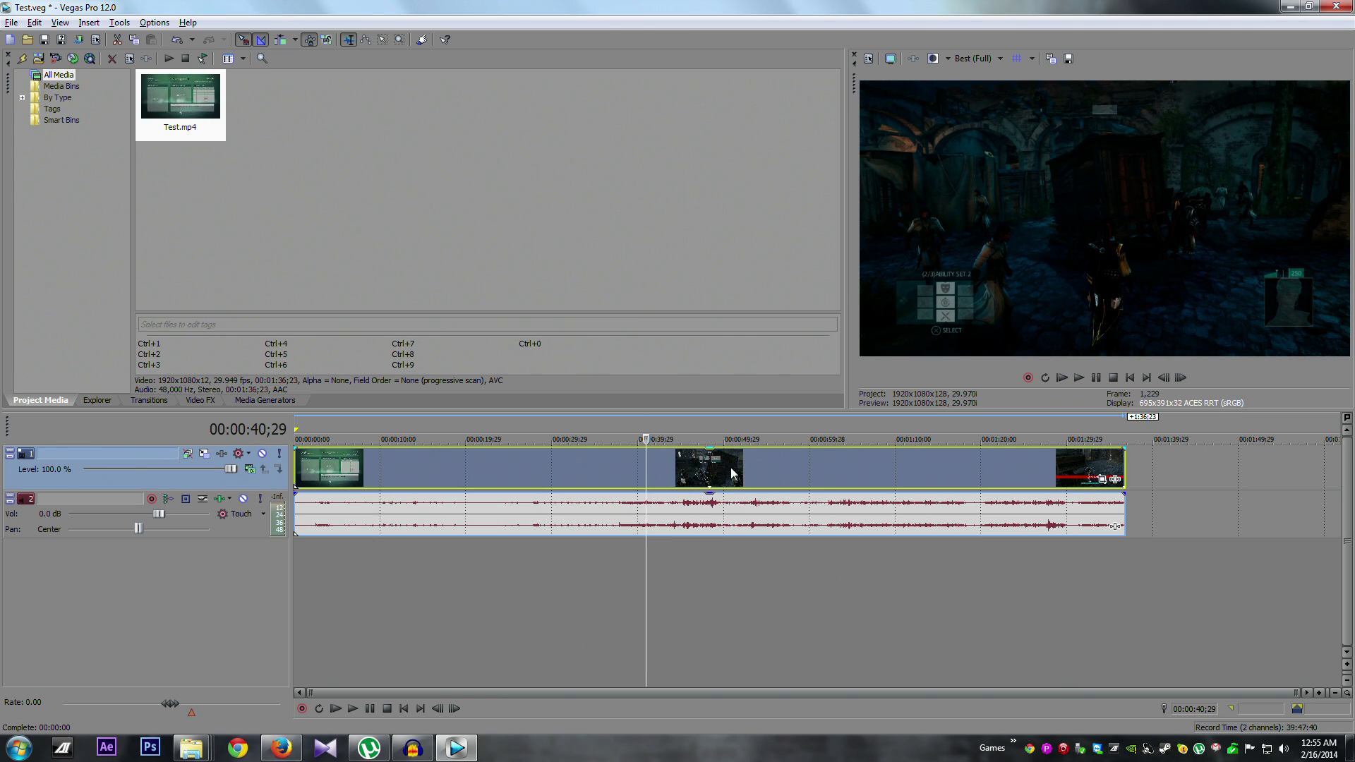
pyautogui.rightClick(755, 471)
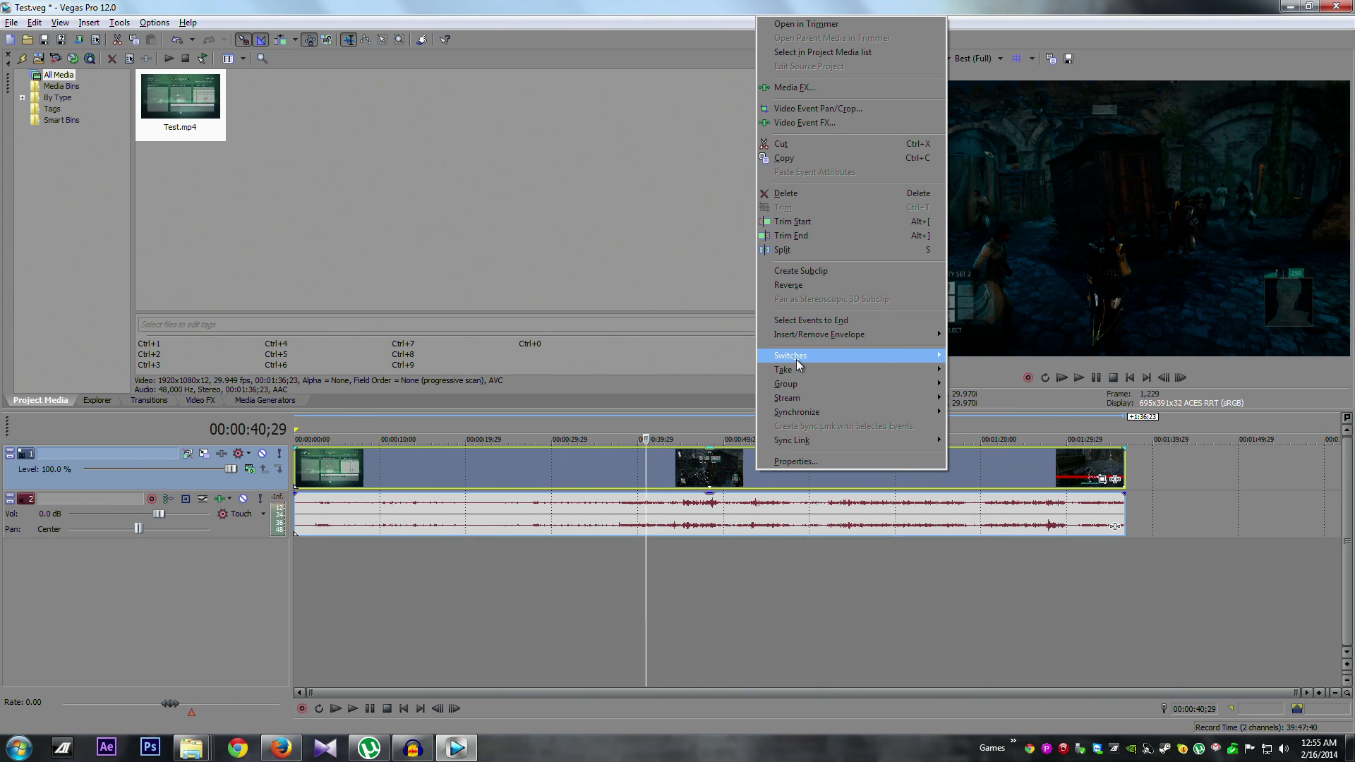
pyautogui.moveTo(796, 358)
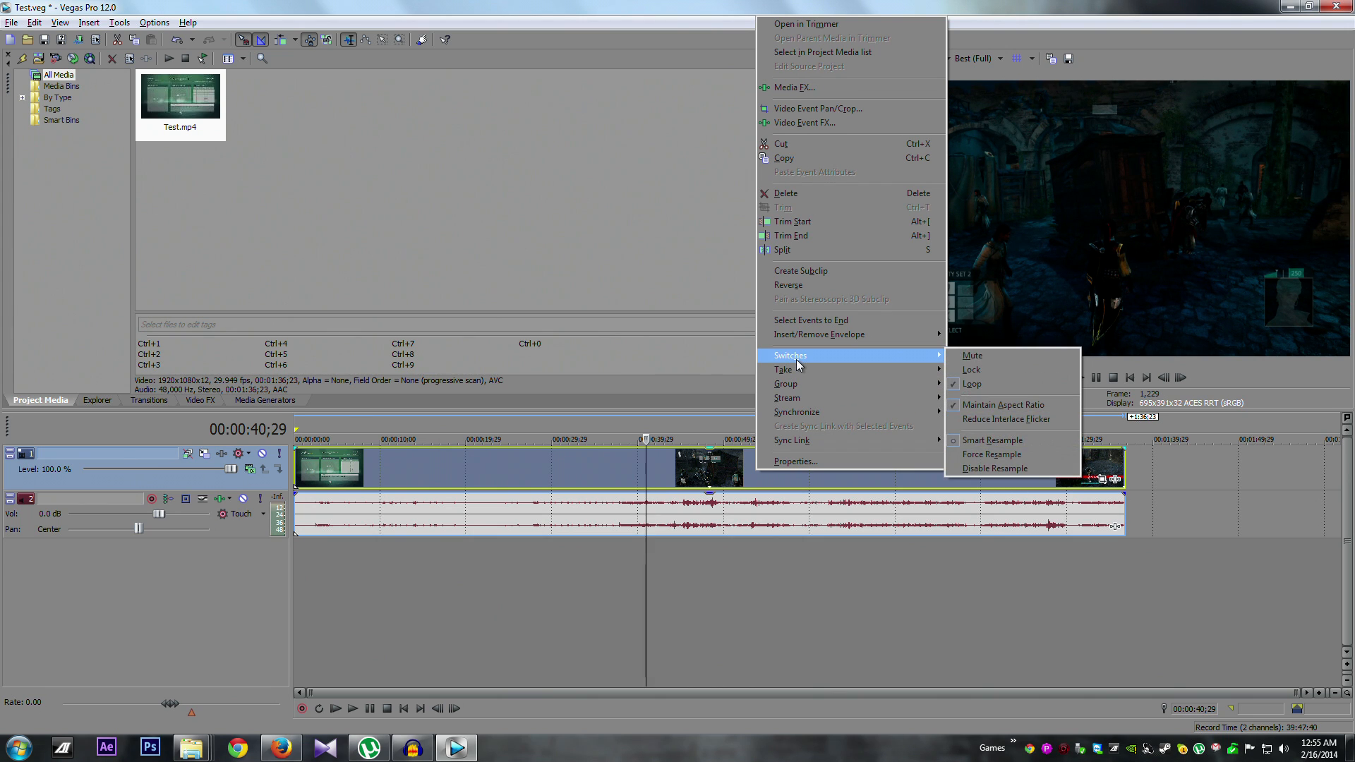
pyautogui.click(988, 471)
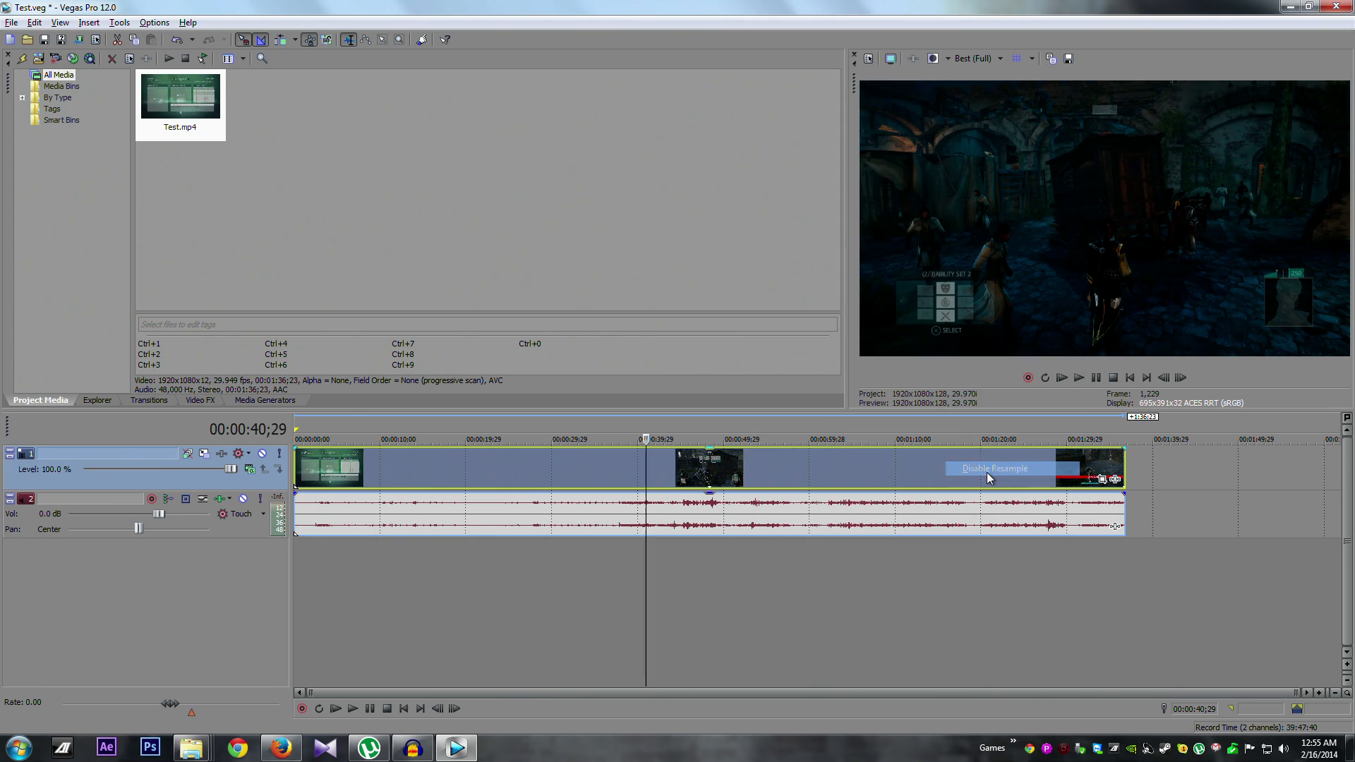
pyautogui.click(737, 480)
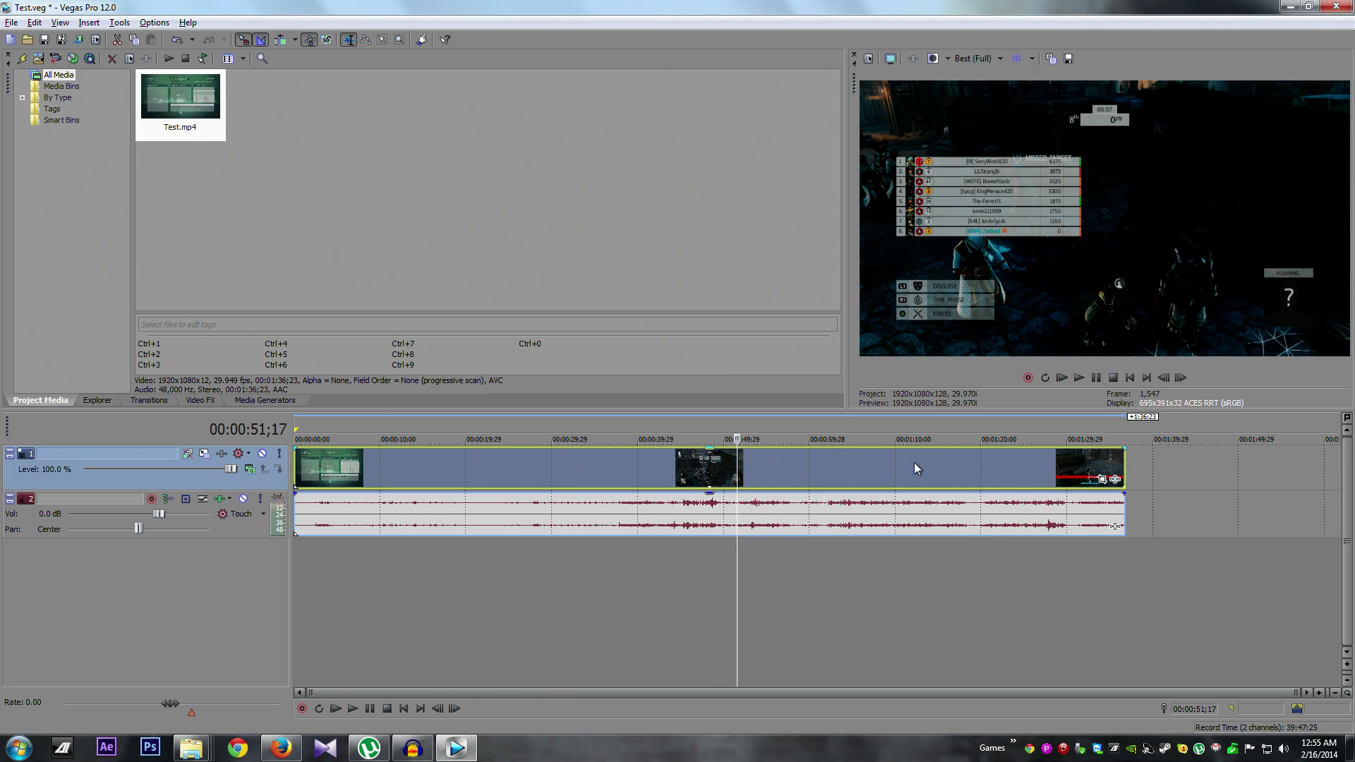
pyautogui.click(820, 470)
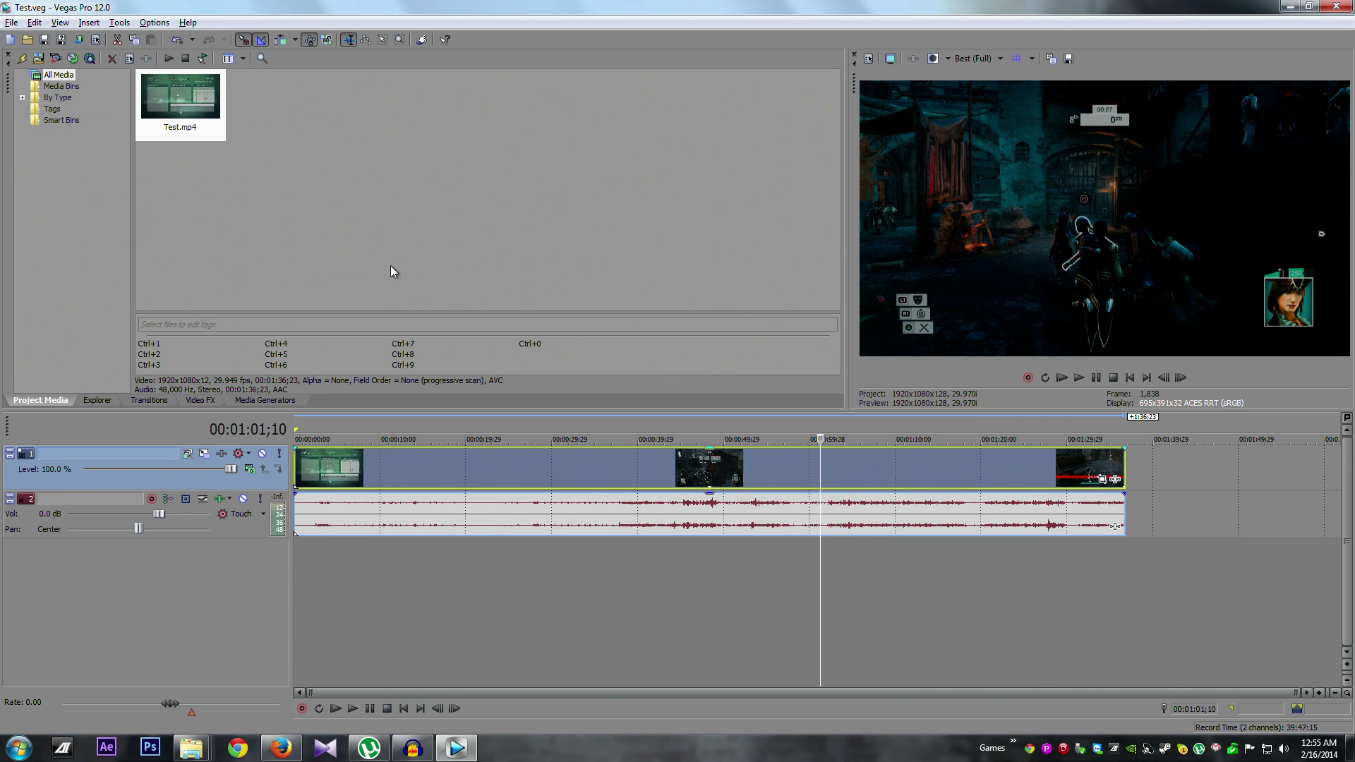
# Step: In the project's video properties, set the view transform to Off and the pixel format to 32-bit floating point (full range)
pyautogui.click(868, 63)
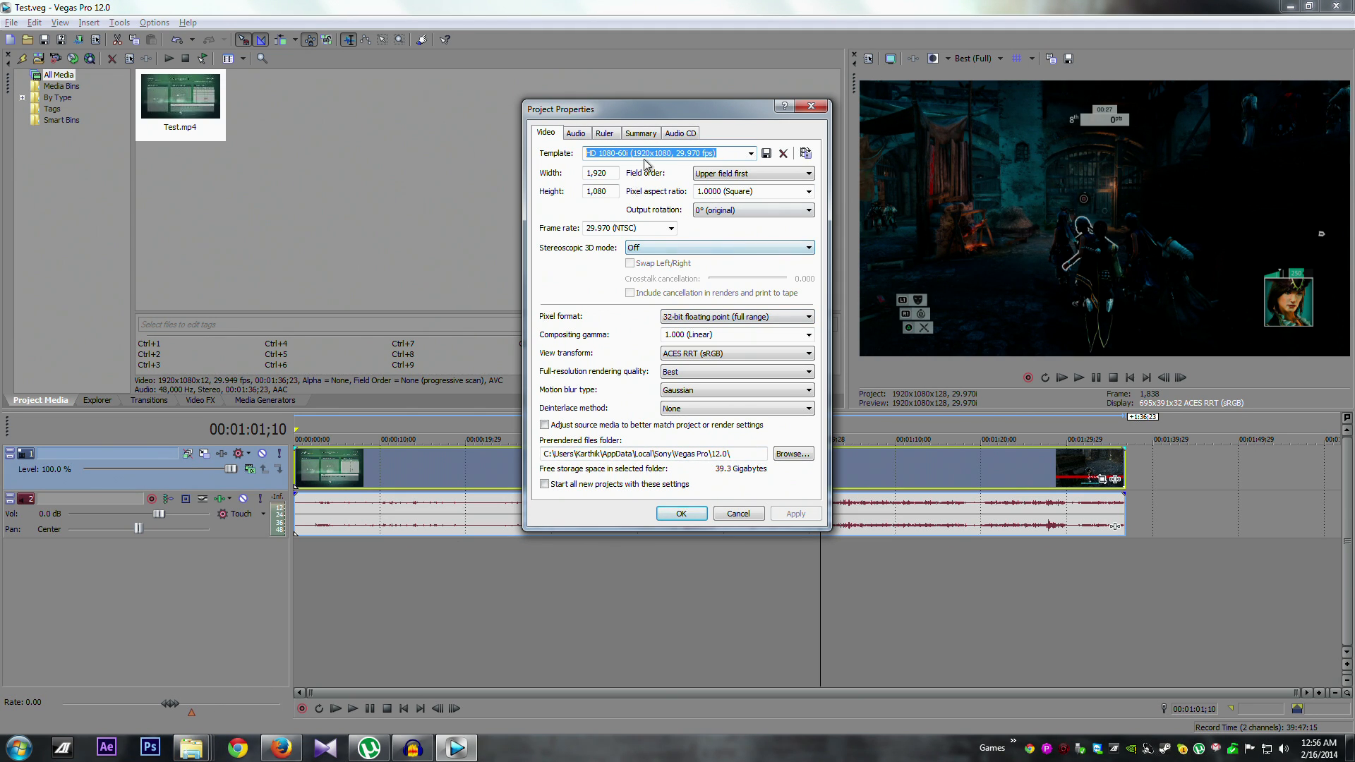
pyautogui.click(601, 192)
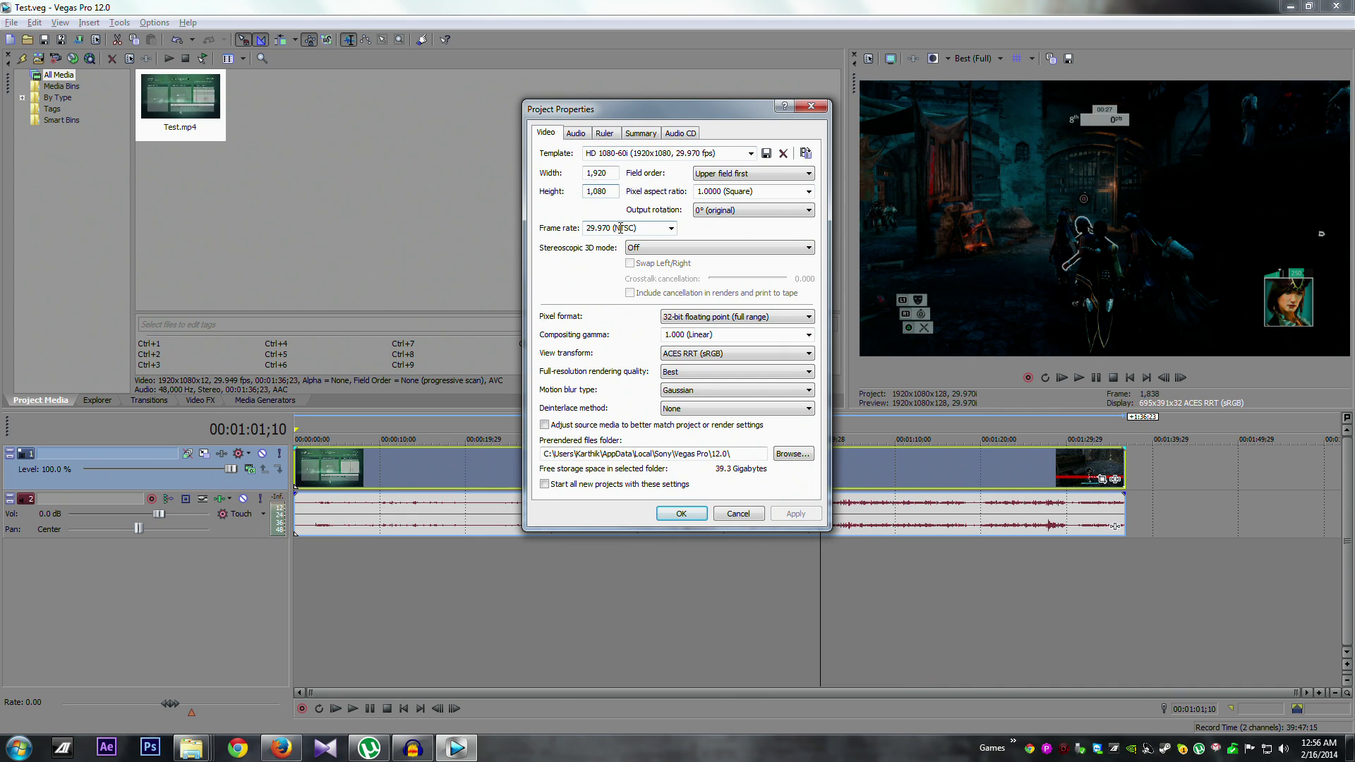
pyautogui.click(620, 228)
pyautogui.click(699, 354)
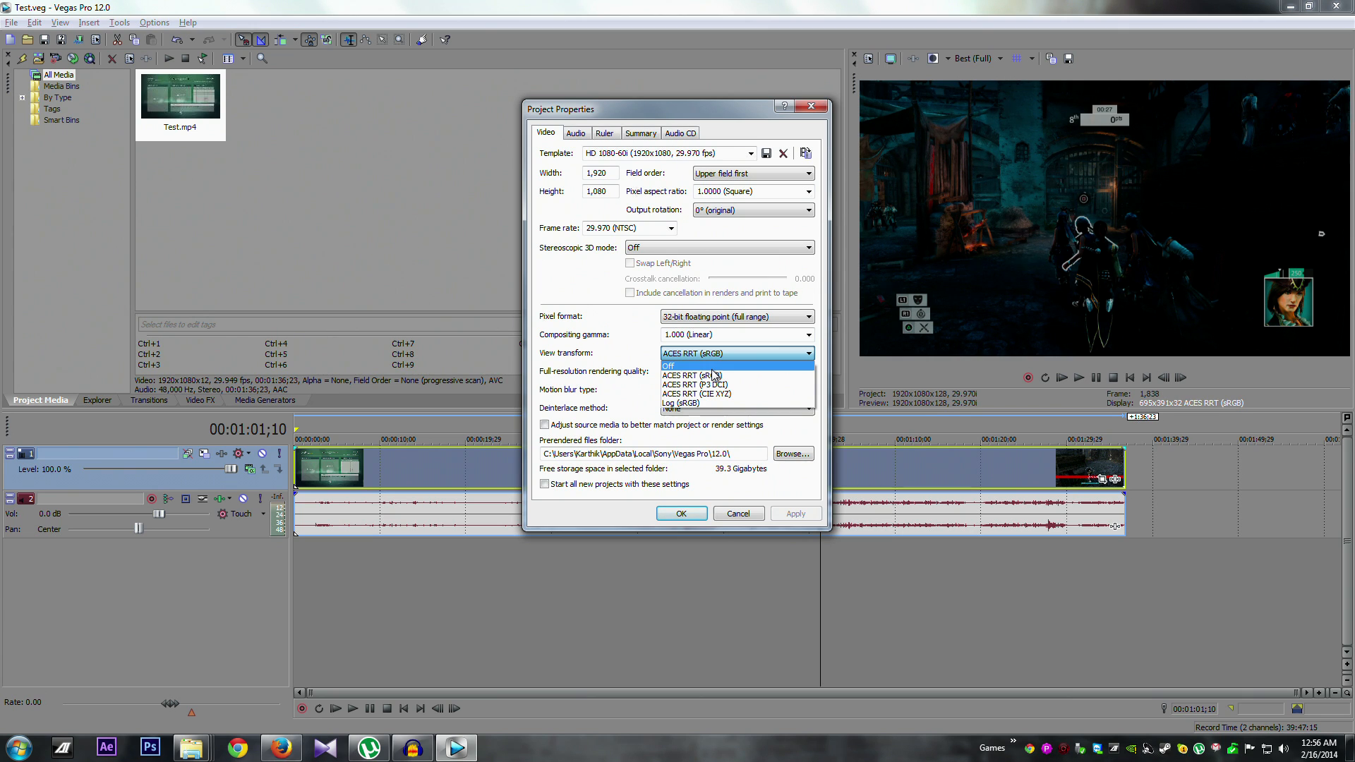
pyautogui.click(713, 368)
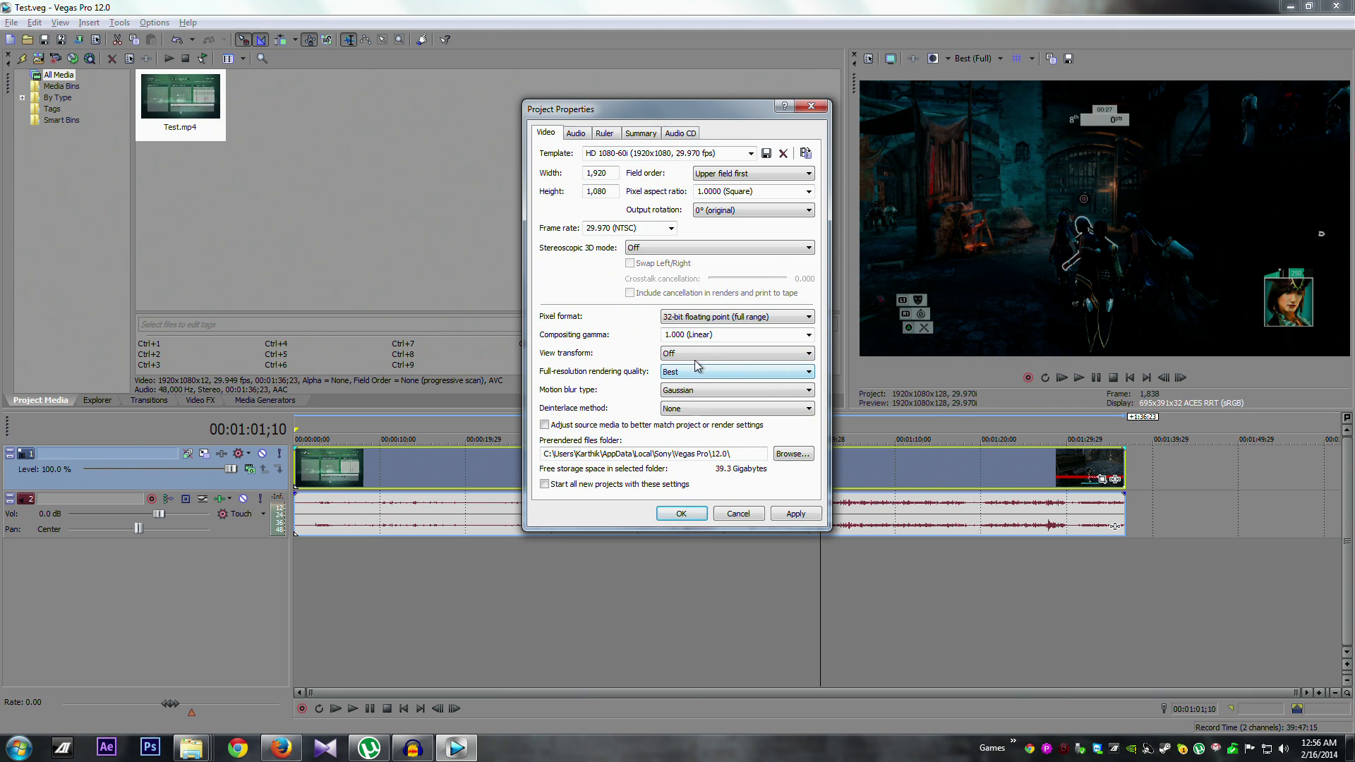
pyautogui.click(731, 319)
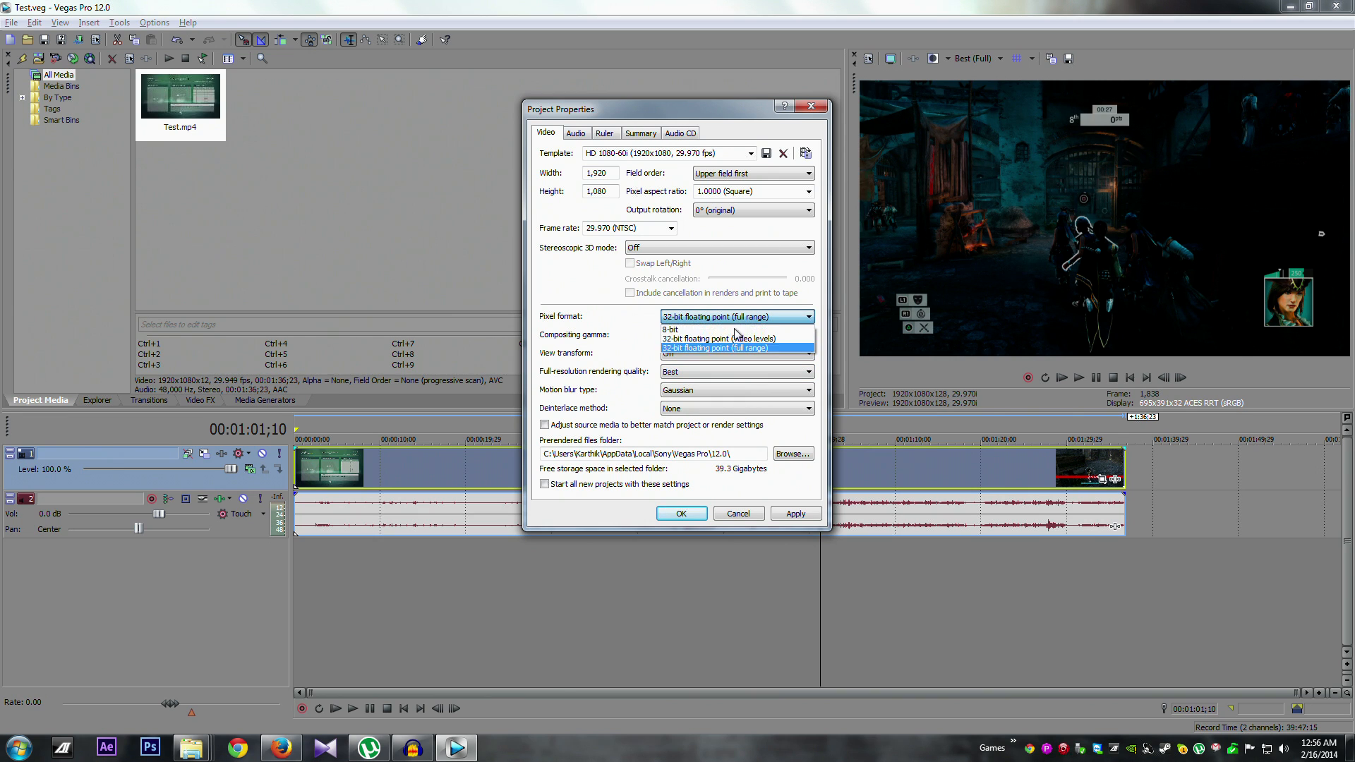
pyautogui.click(684, 349)
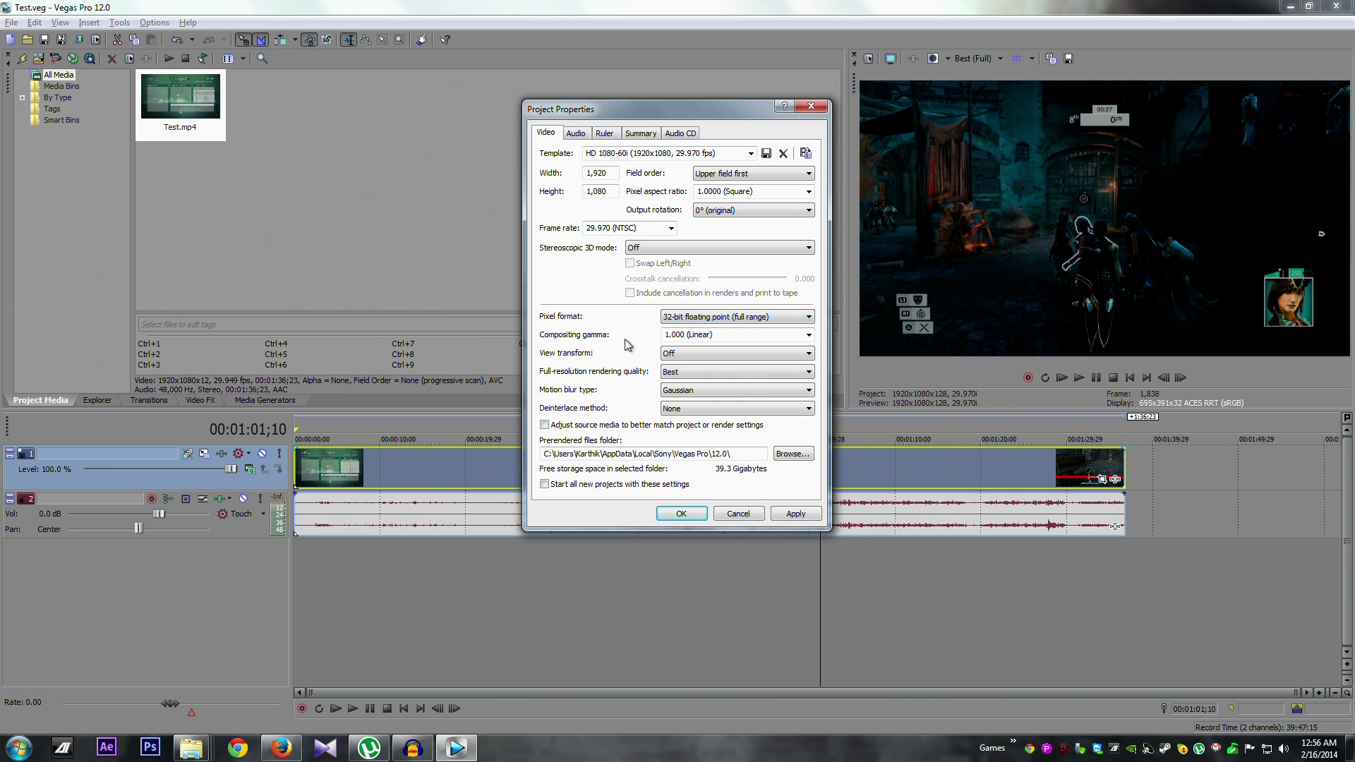
# Step: Set the full-resolution rendering quality to Best and the deinterlace method to None
pyautogui.click(682, 374)
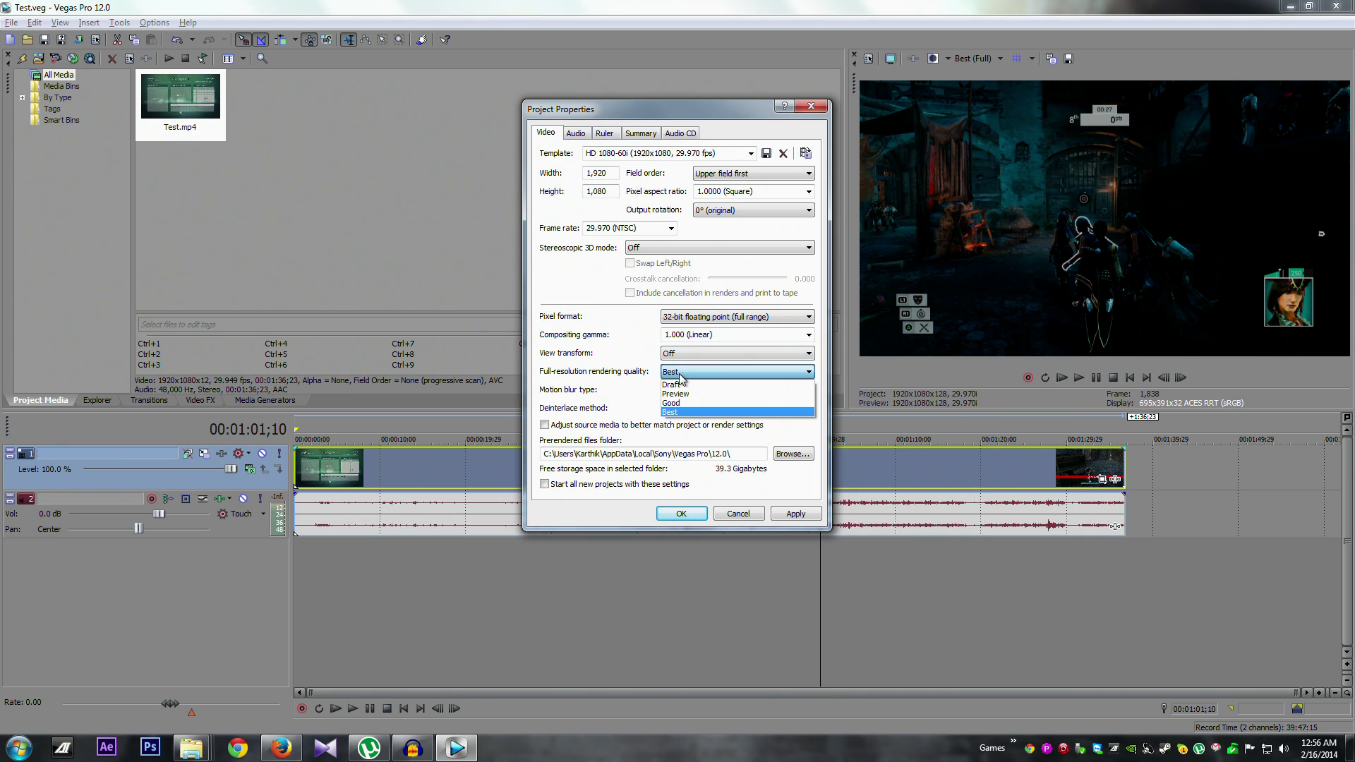
pyautogui.click(680, 413)
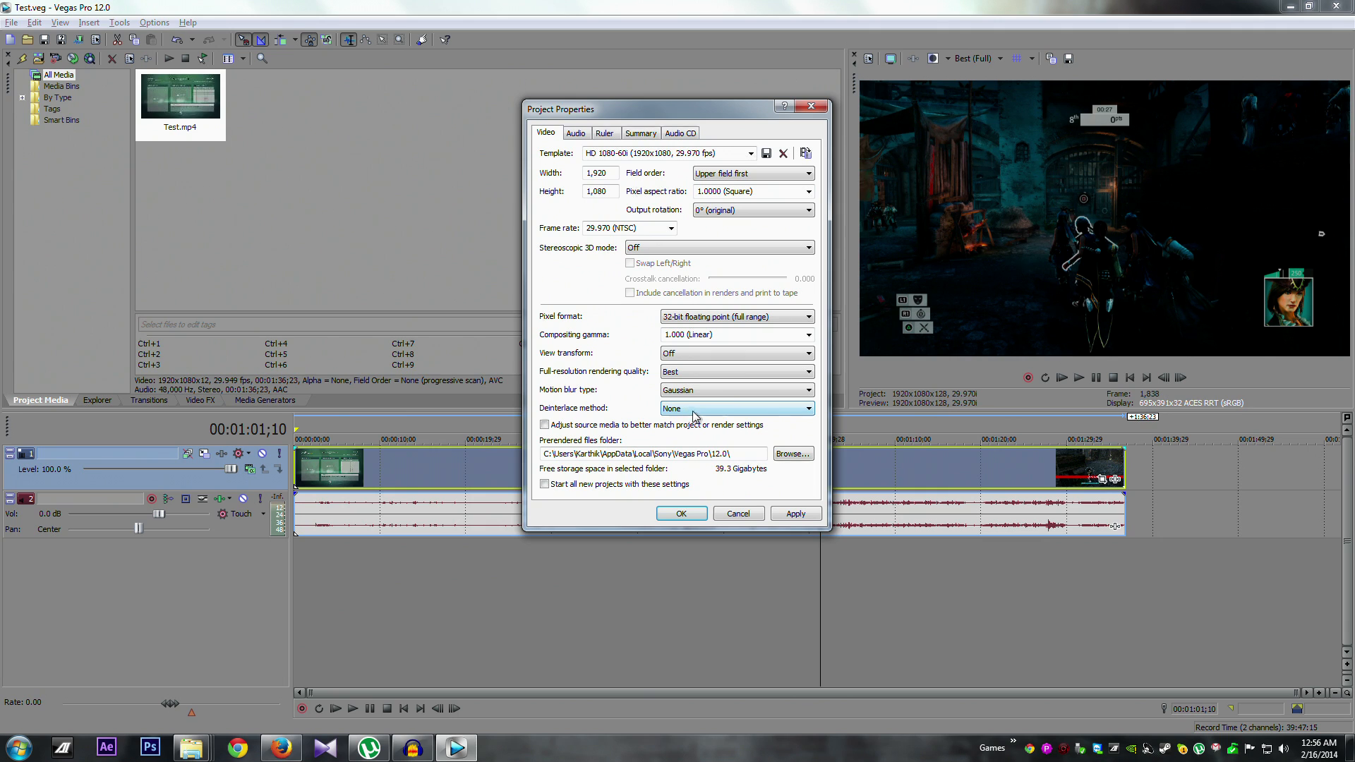
pyautogui.click(690, 416)
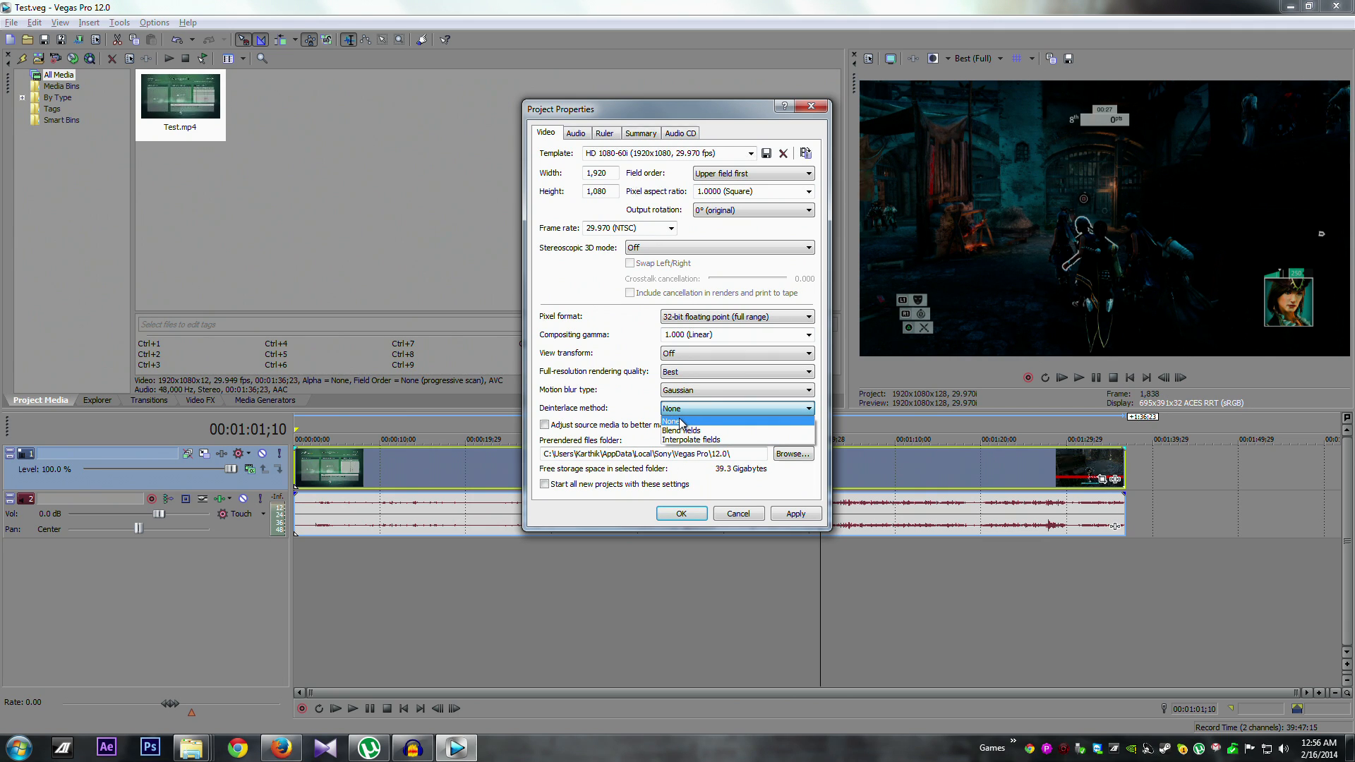
pyautogui.click(679, 422)
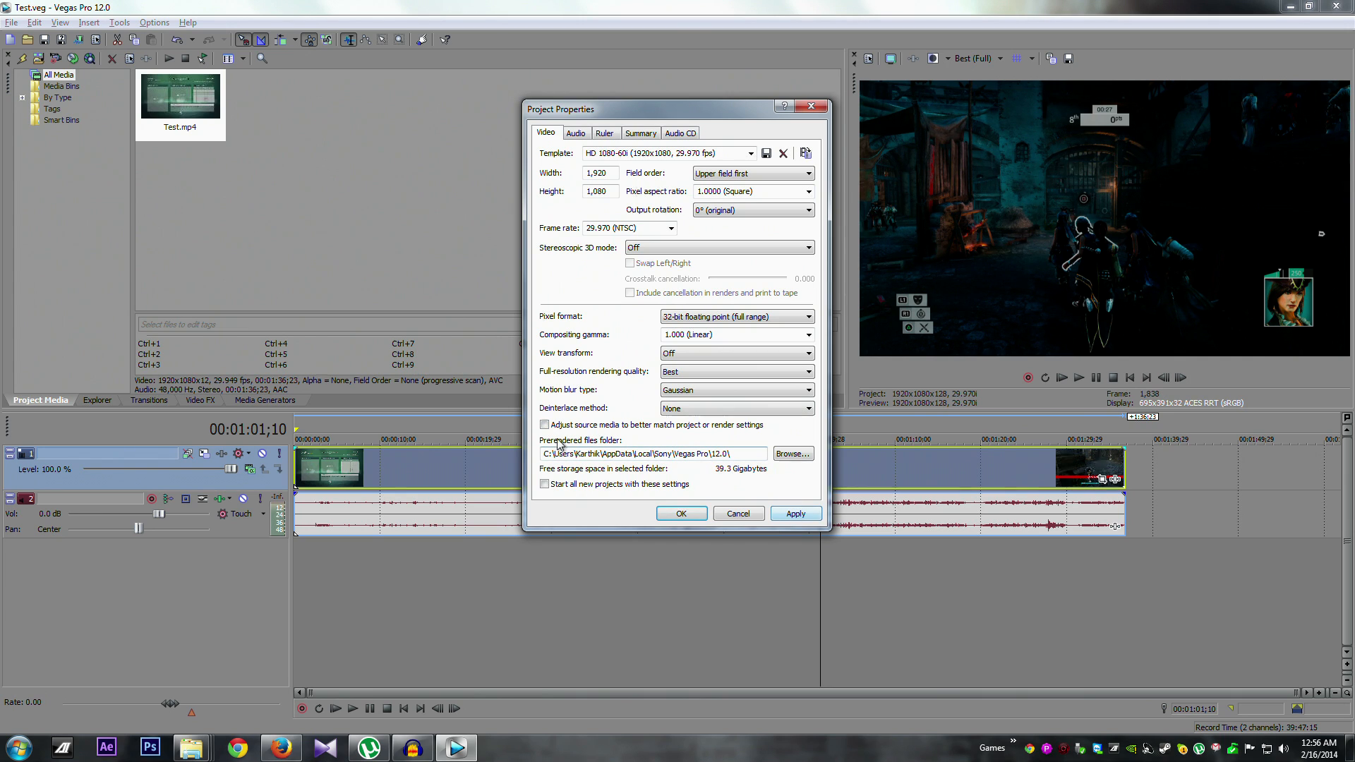
# Step: Make all new projects start with these settings, then apply and accept the project properties
pyautogui.click(545, 484)
pyautogui.click(796, 514)
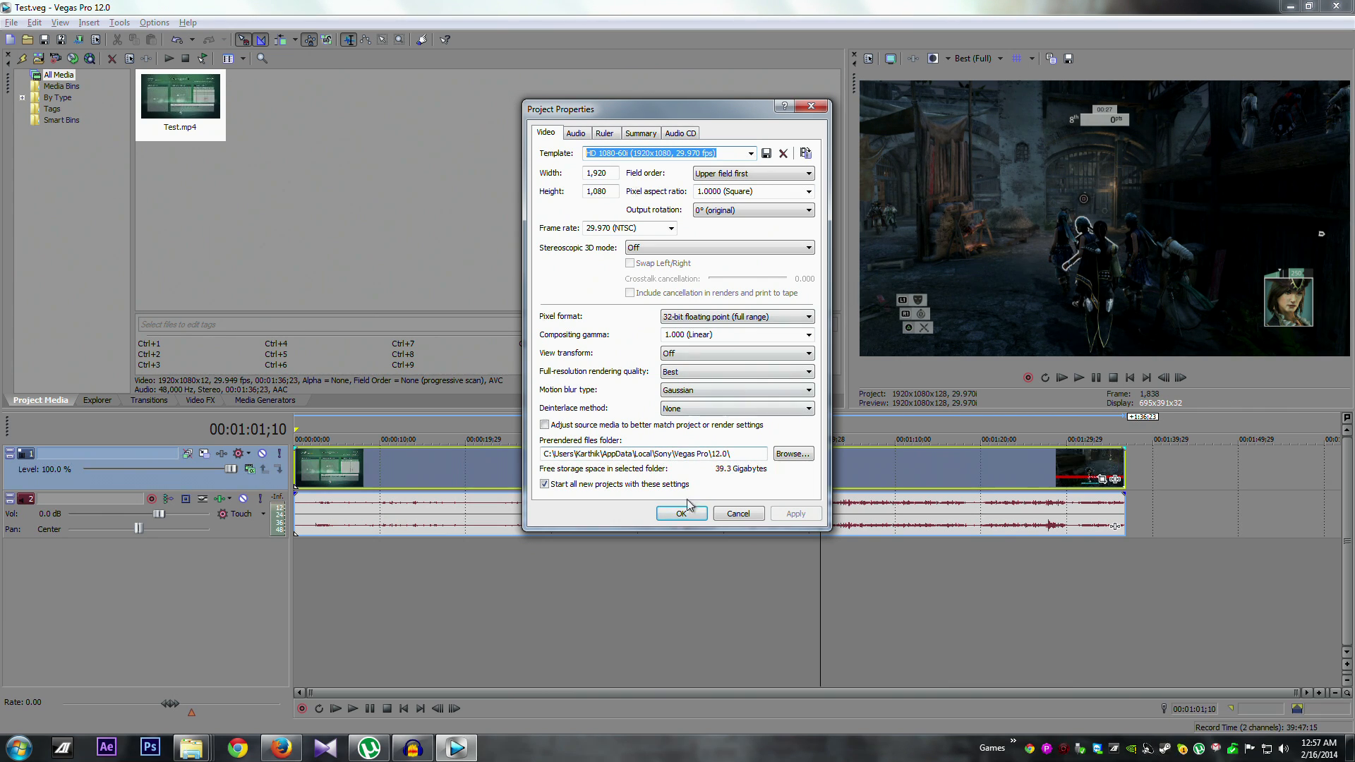
pyautogui.click(682, 513)
# Step: Enlarge the video preview area and place the playhead at about 00:00:59;11
pyautogui.moveTo(849, 215); pyautogui.dragTo(512, 235)
pyautogui.moveTo(687, 410); pyautogui.dragTo(699, 542)
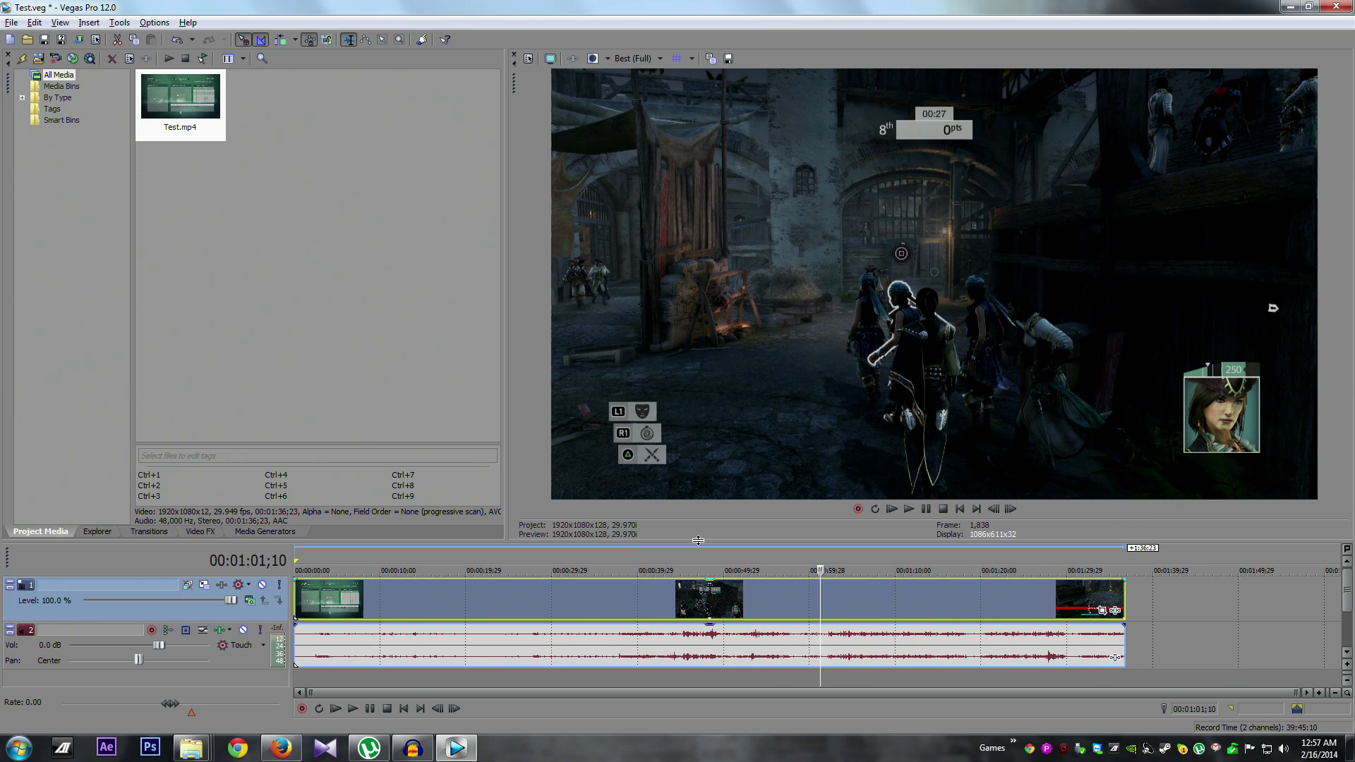
pyautogui.click(803, 568)
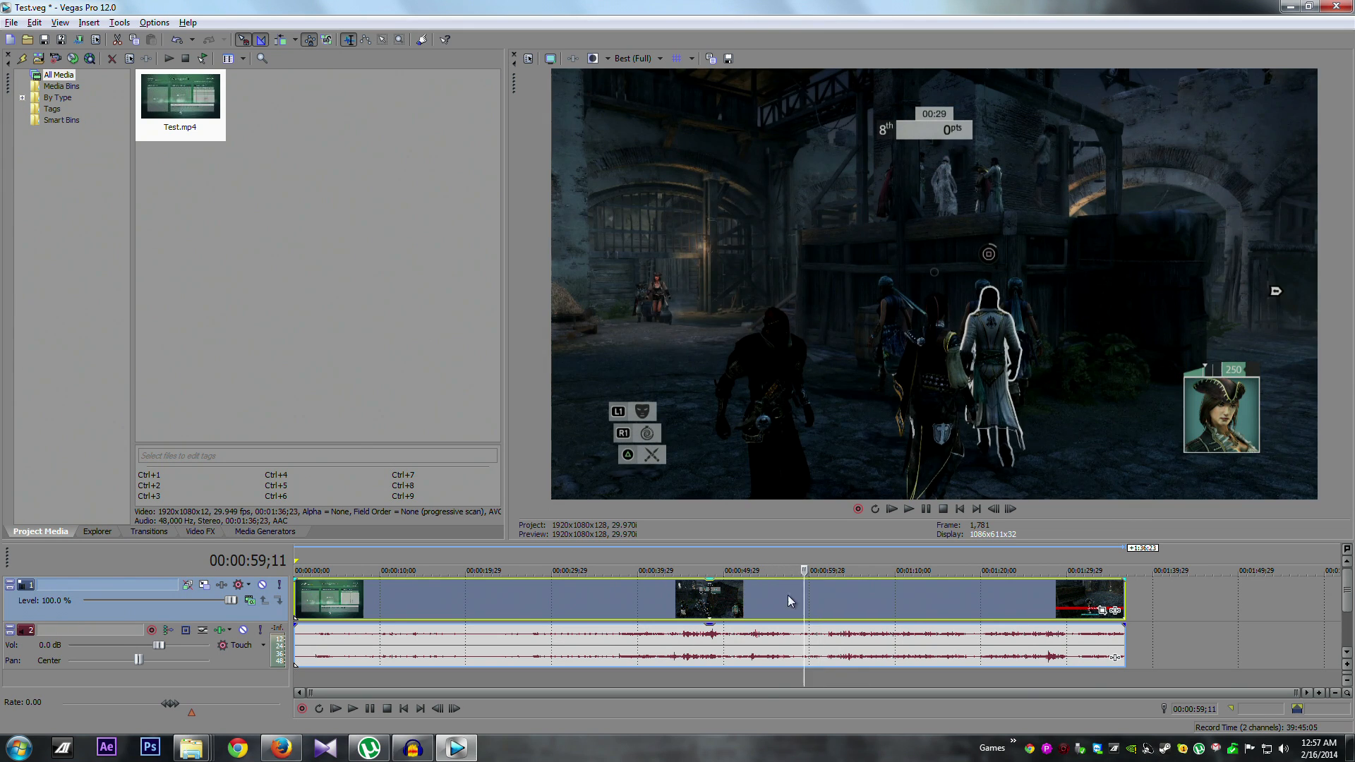
# Step: Turn resampling back on for the video event and inspect the frame at about 00:00:59;18
pyautogui.rightClick(826, 624)
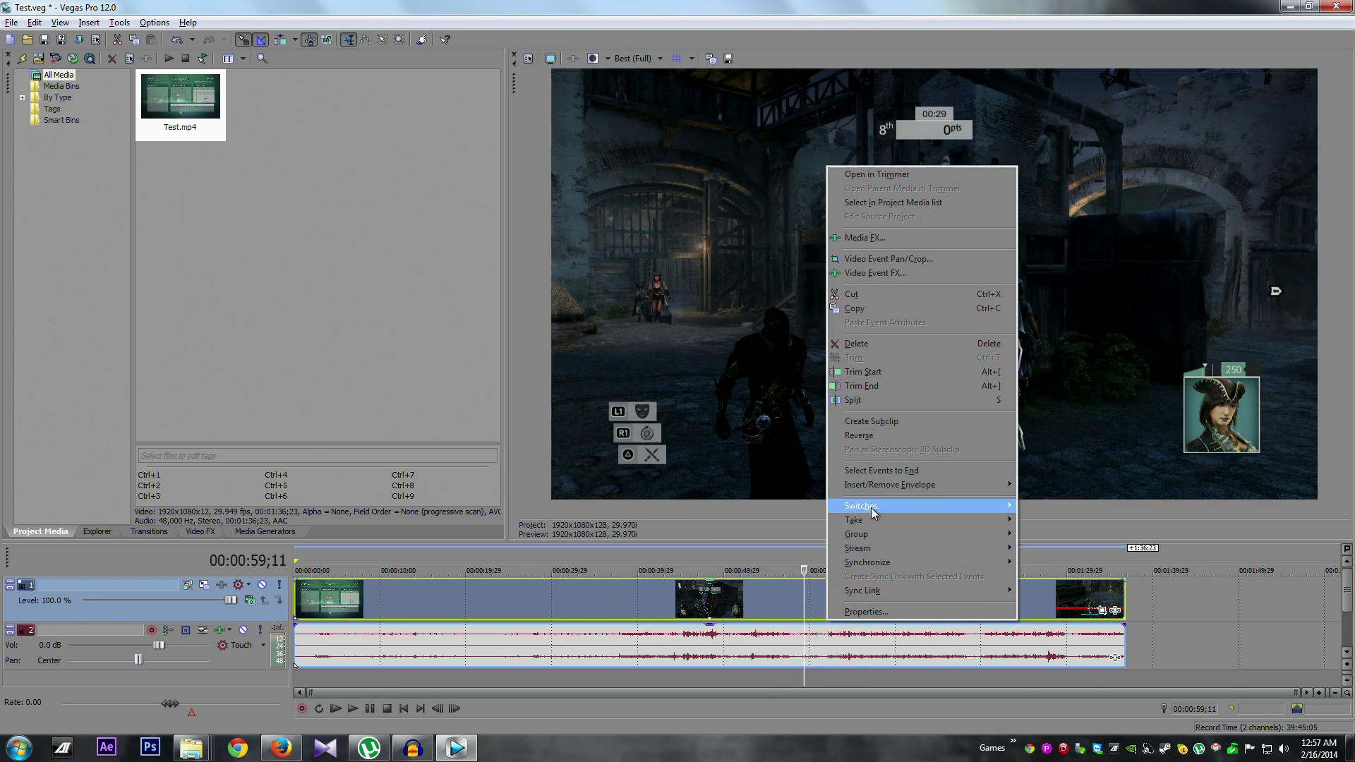
pyautogui.moveTo(871, 508)
pyautogui.click(1052, 604)
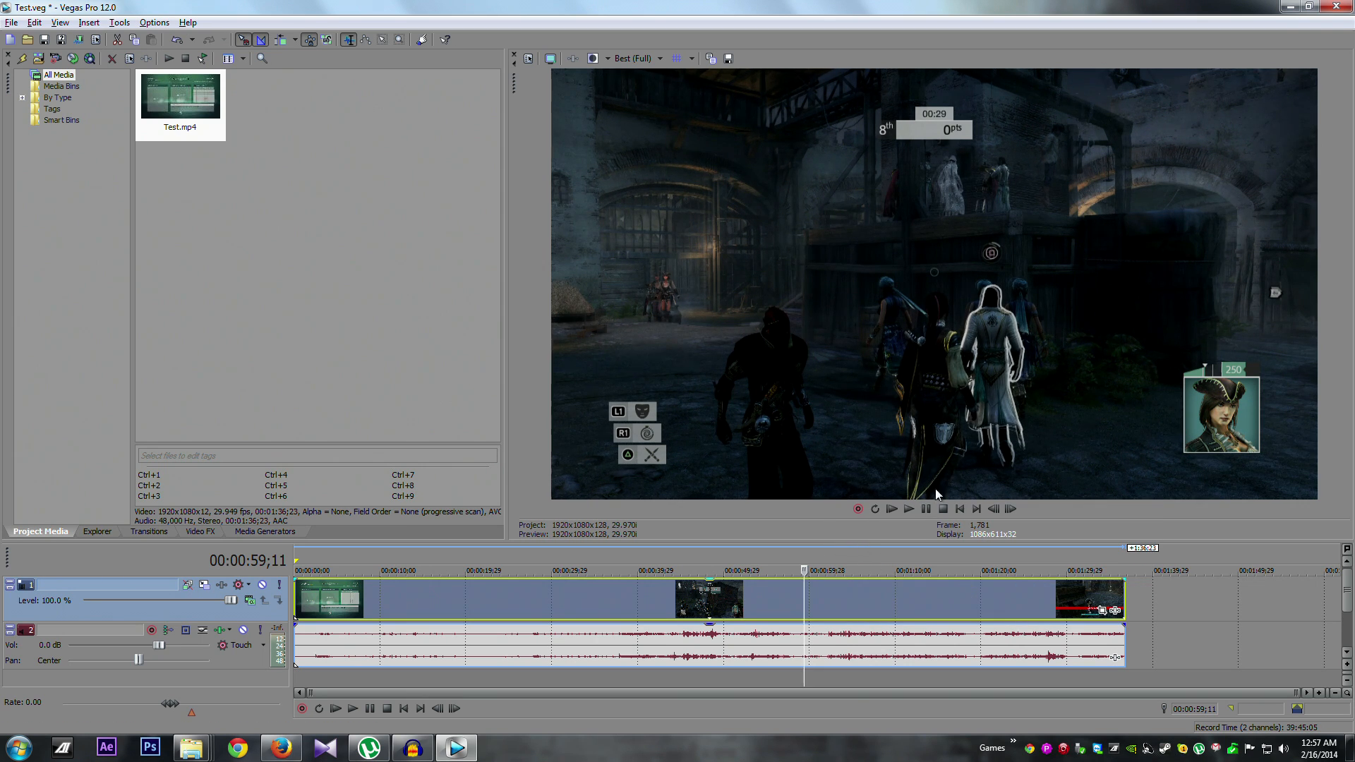
pyautogui.click(806, 556)
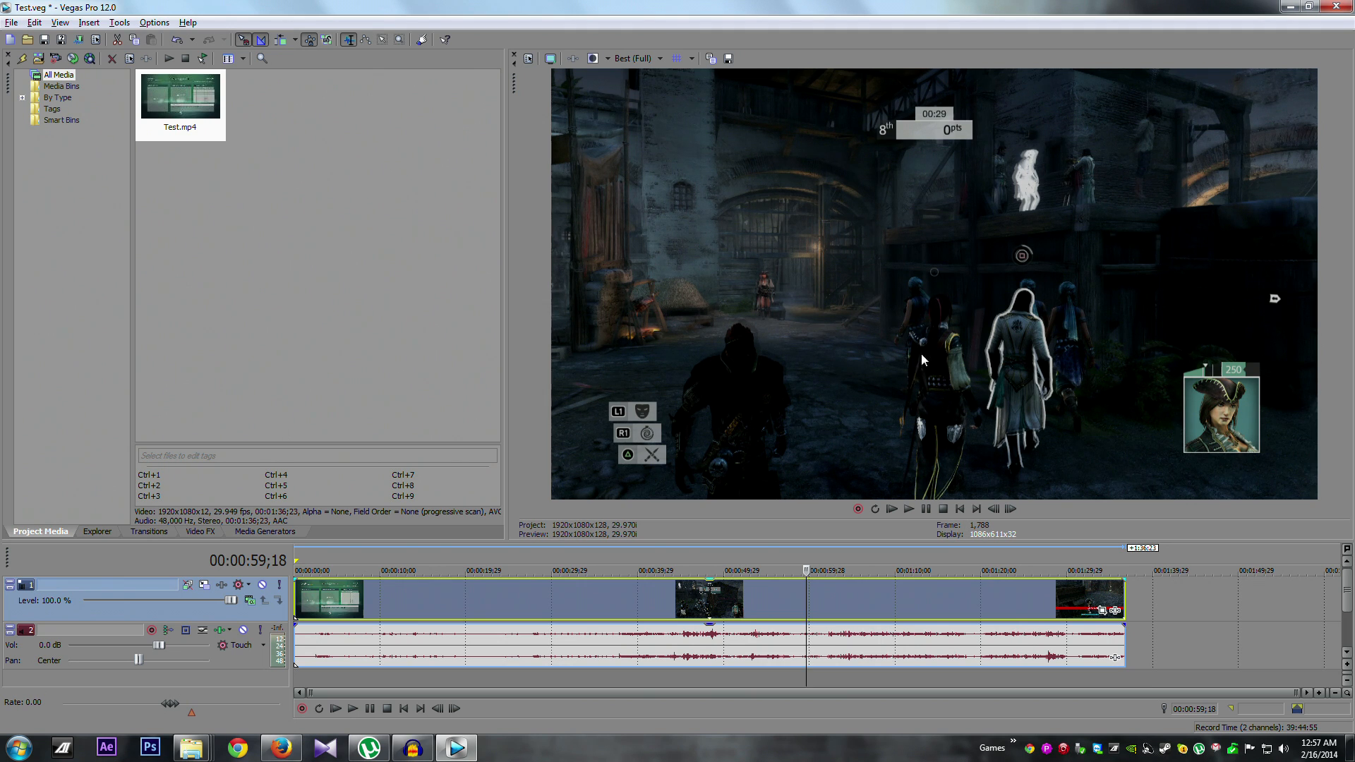
# Step: Disable resampling for the video event
pyautogui.rightClick(875, 600)
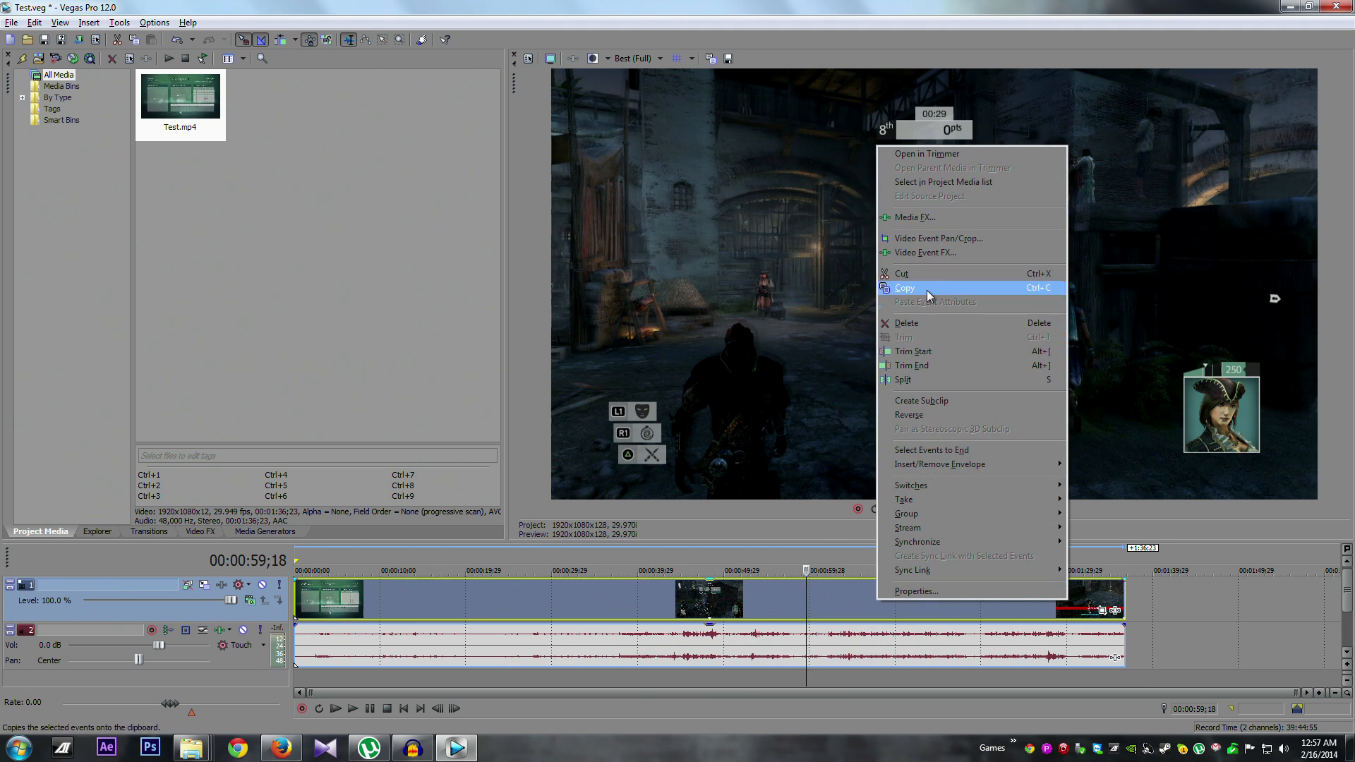
pyautogui.moveTo(955, 487)
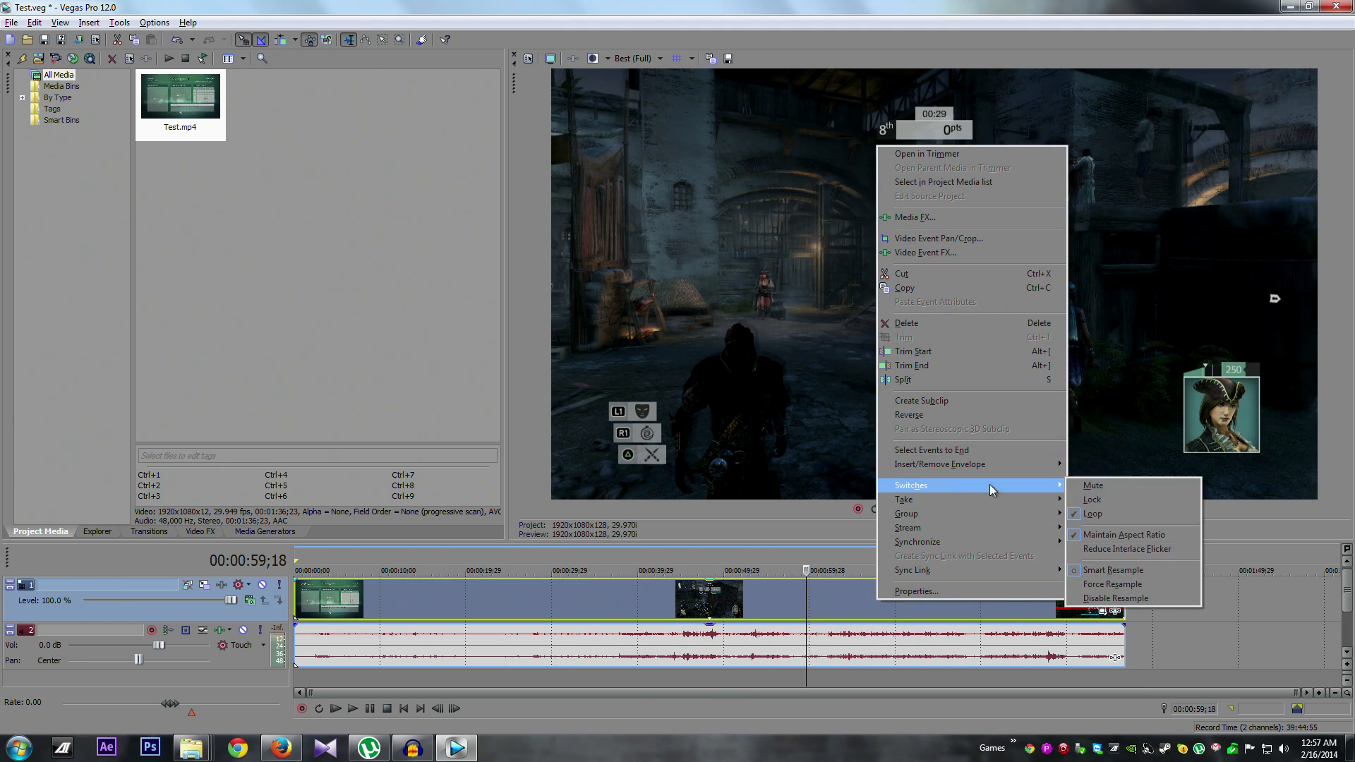
pyautogui.click(1103, 598)
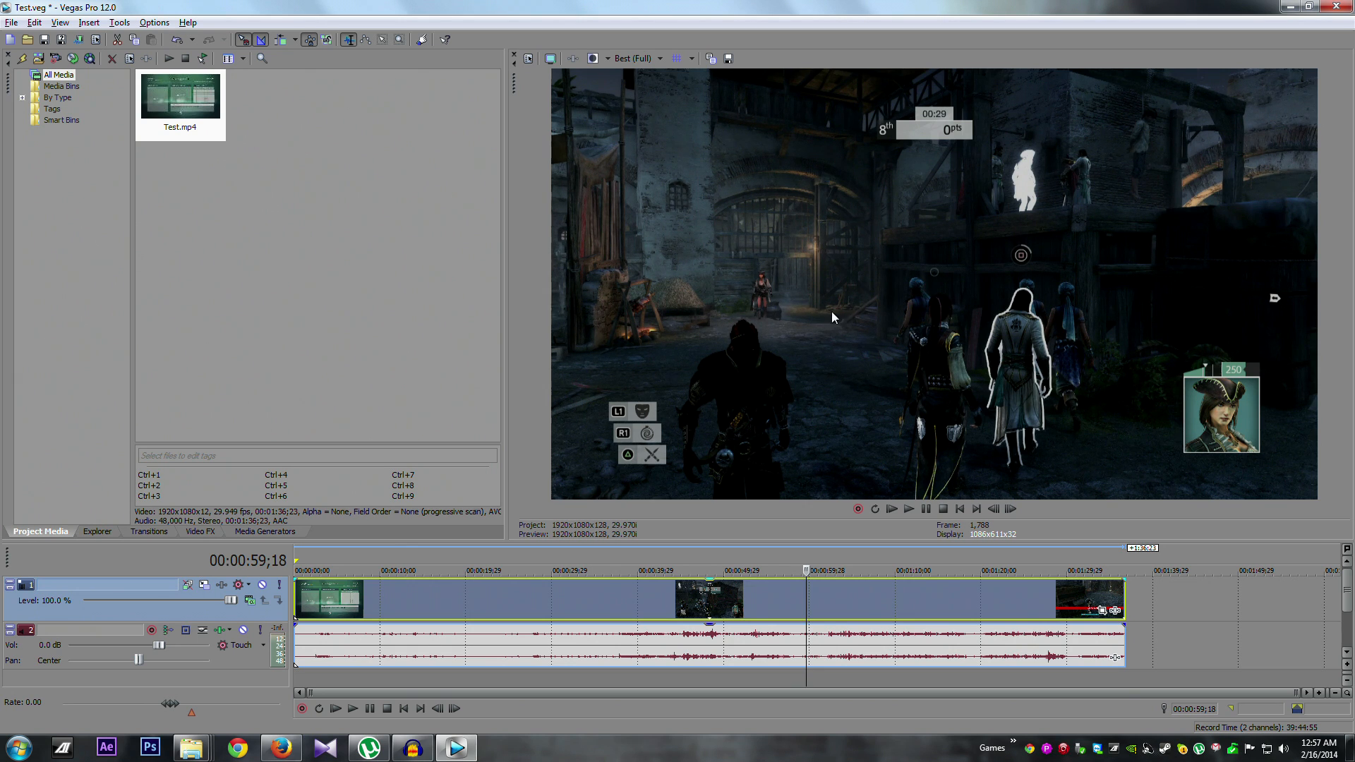
# Step: Split the clip at 00:00:43;16, delete the part before the cut and move the remainder to the timeline start
pyautogui.click(675, 602)
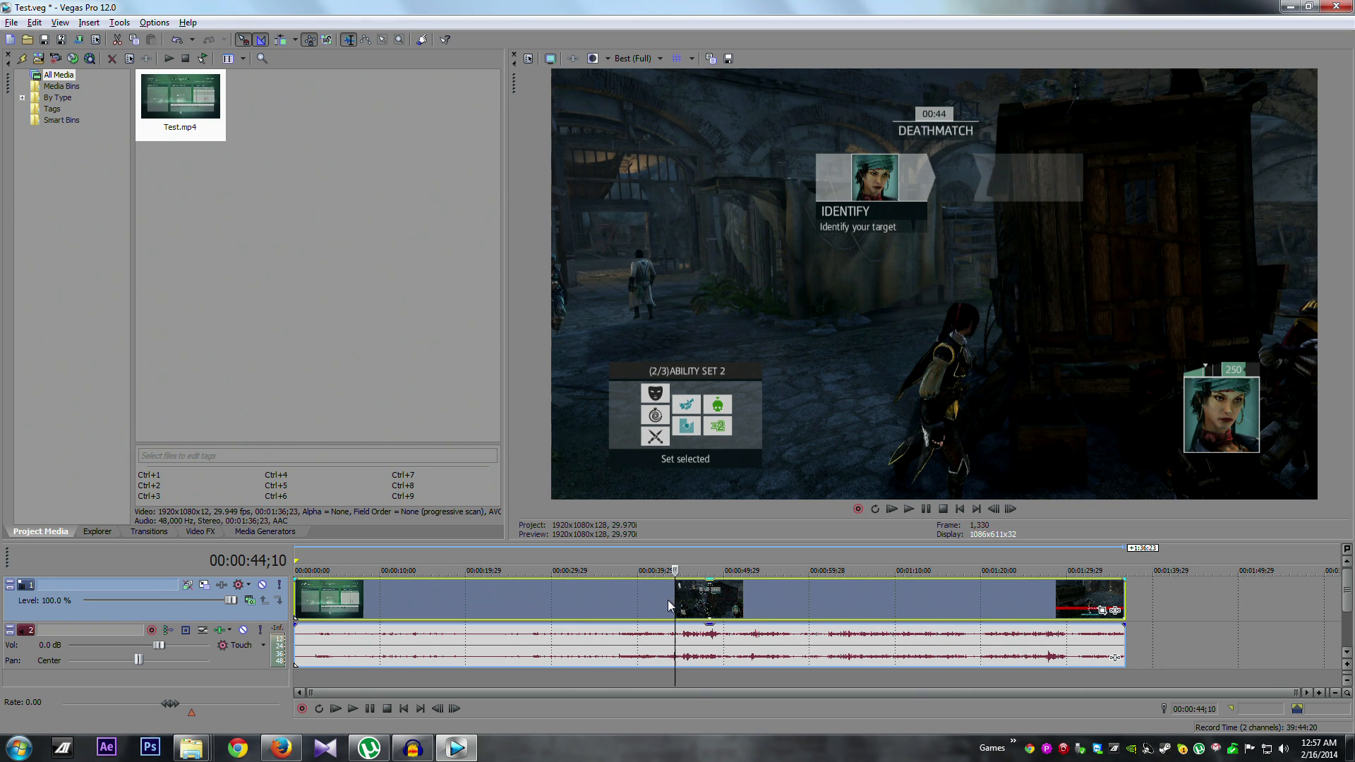
pyautogui.click(668, 600)
pyautogui.press('s')
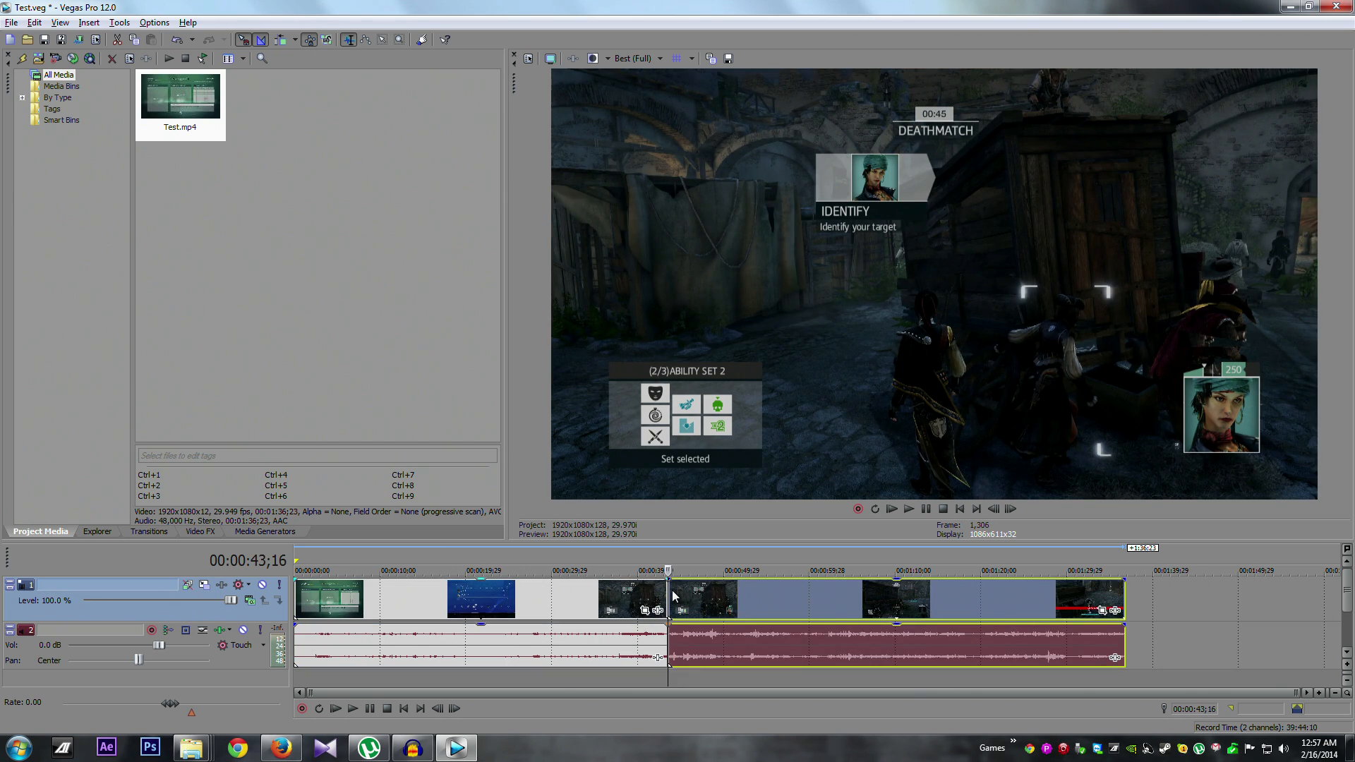
pyautogui.click(613, 592)
pyautogui.press('Delete')
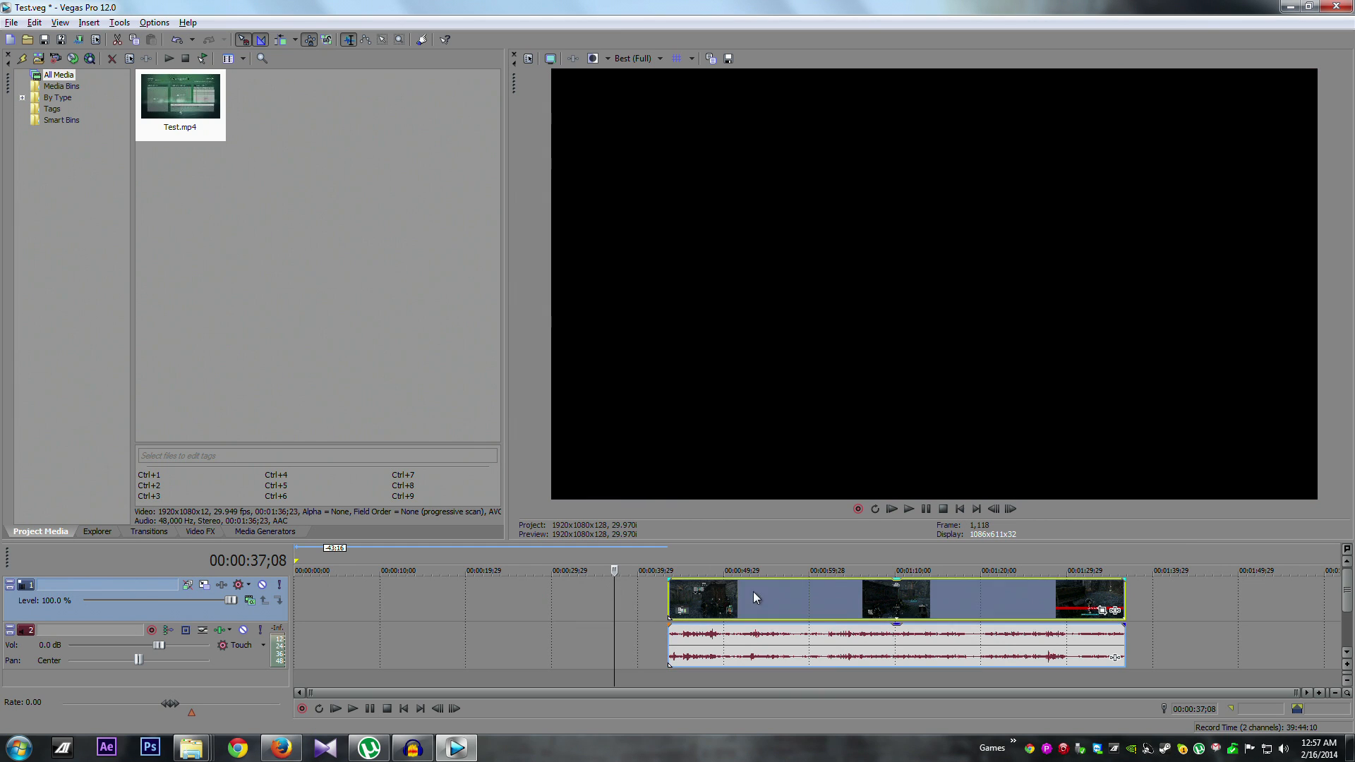
pyautogui.moveTo(752, 591); pyautogui.dragTo(379, 613)
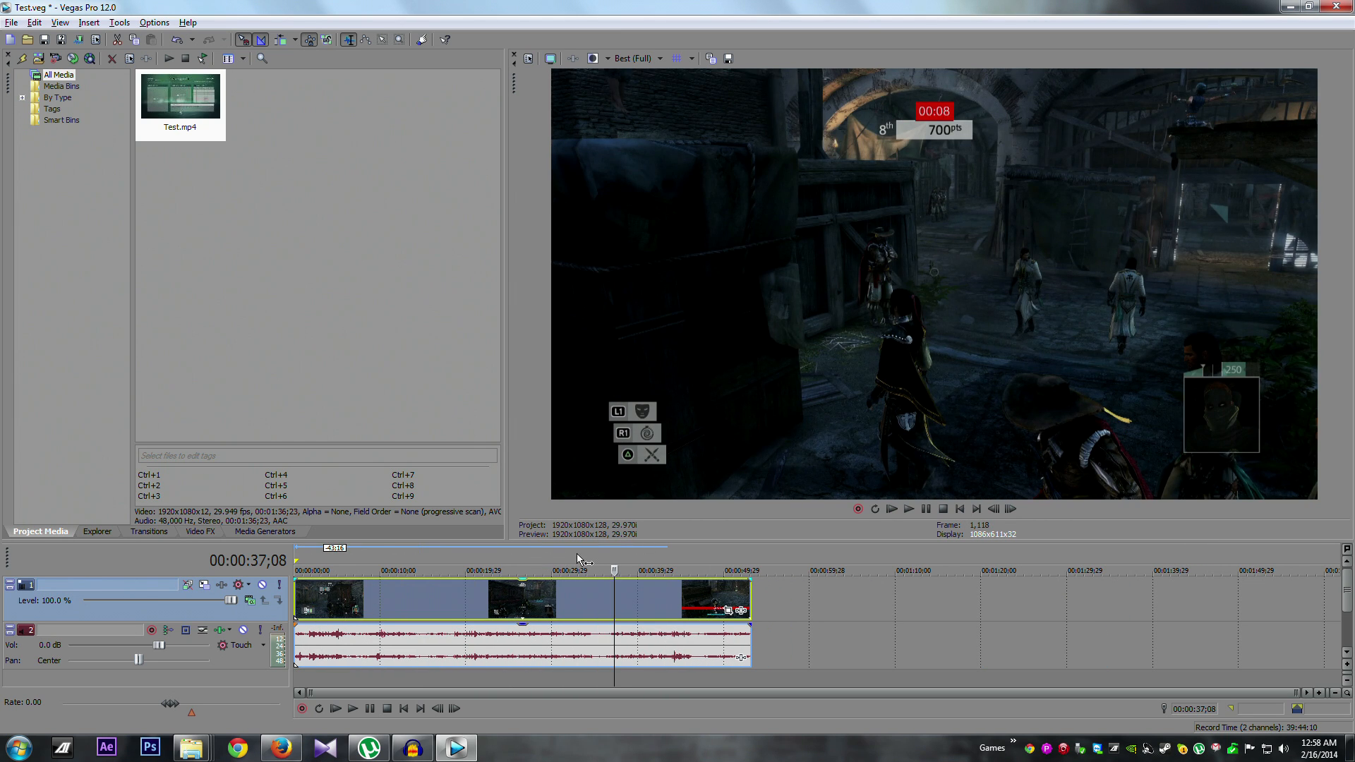
# Step: Inspect the picture at several points of the trimmed clip, between about 00:00:20;28 and 00:00:38;15
pyautogui.click(576, 557)
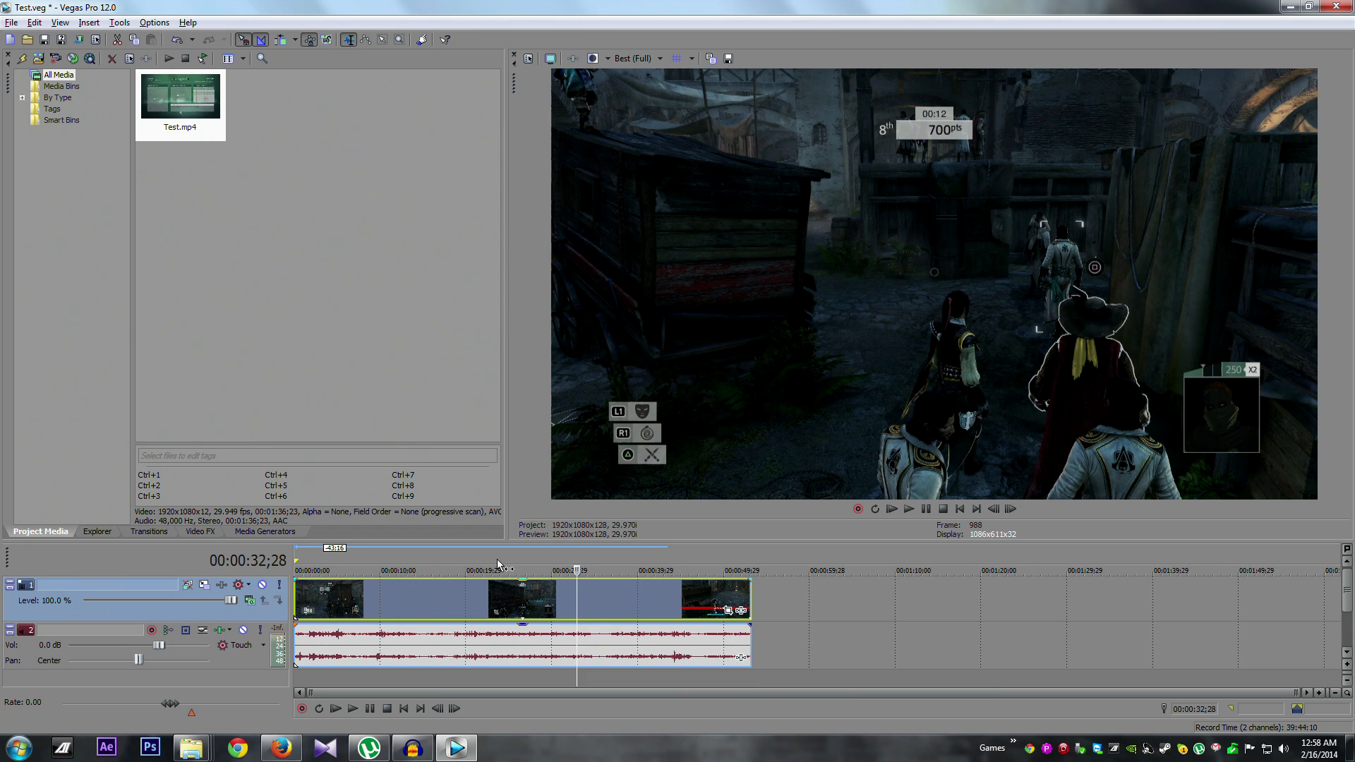
pyautogui.click(526, 563)
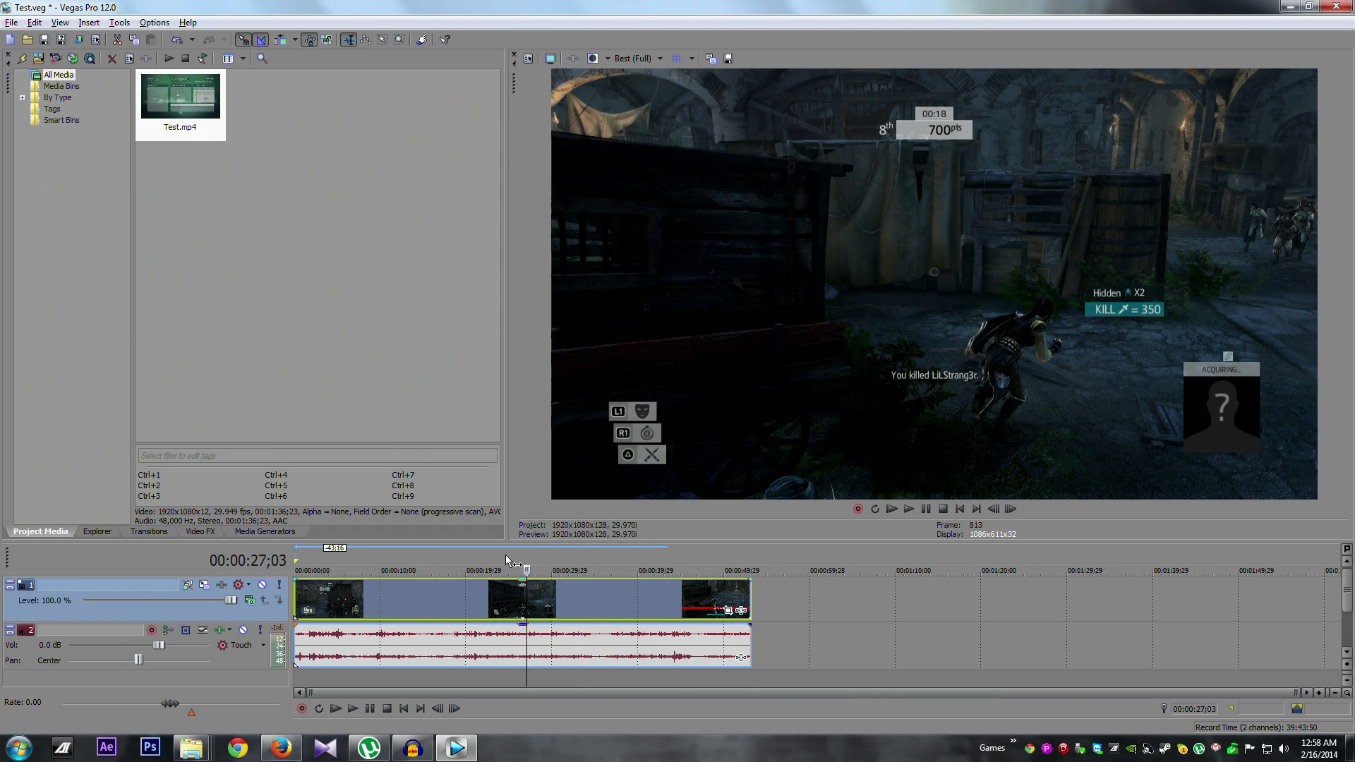
pyautogui.click(473, 565)
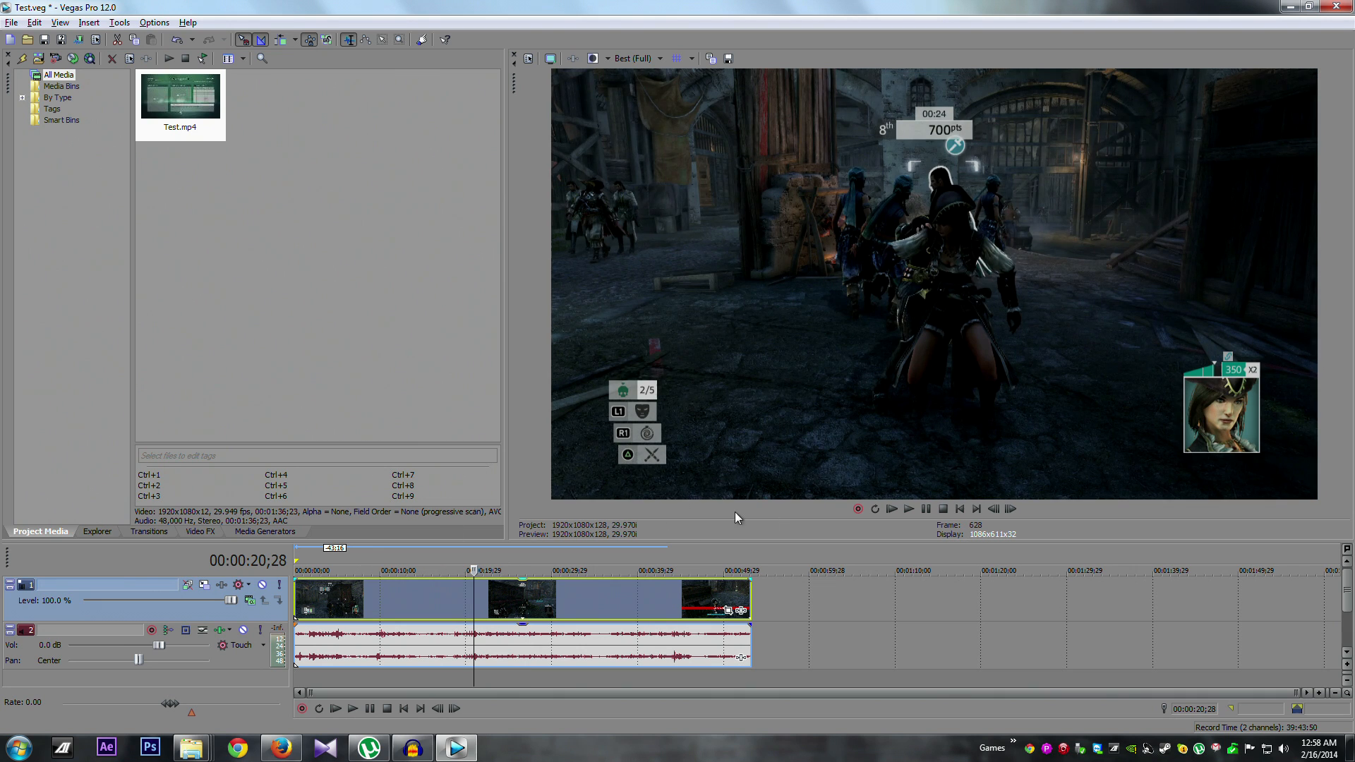
pyautogui.click(625, 558)
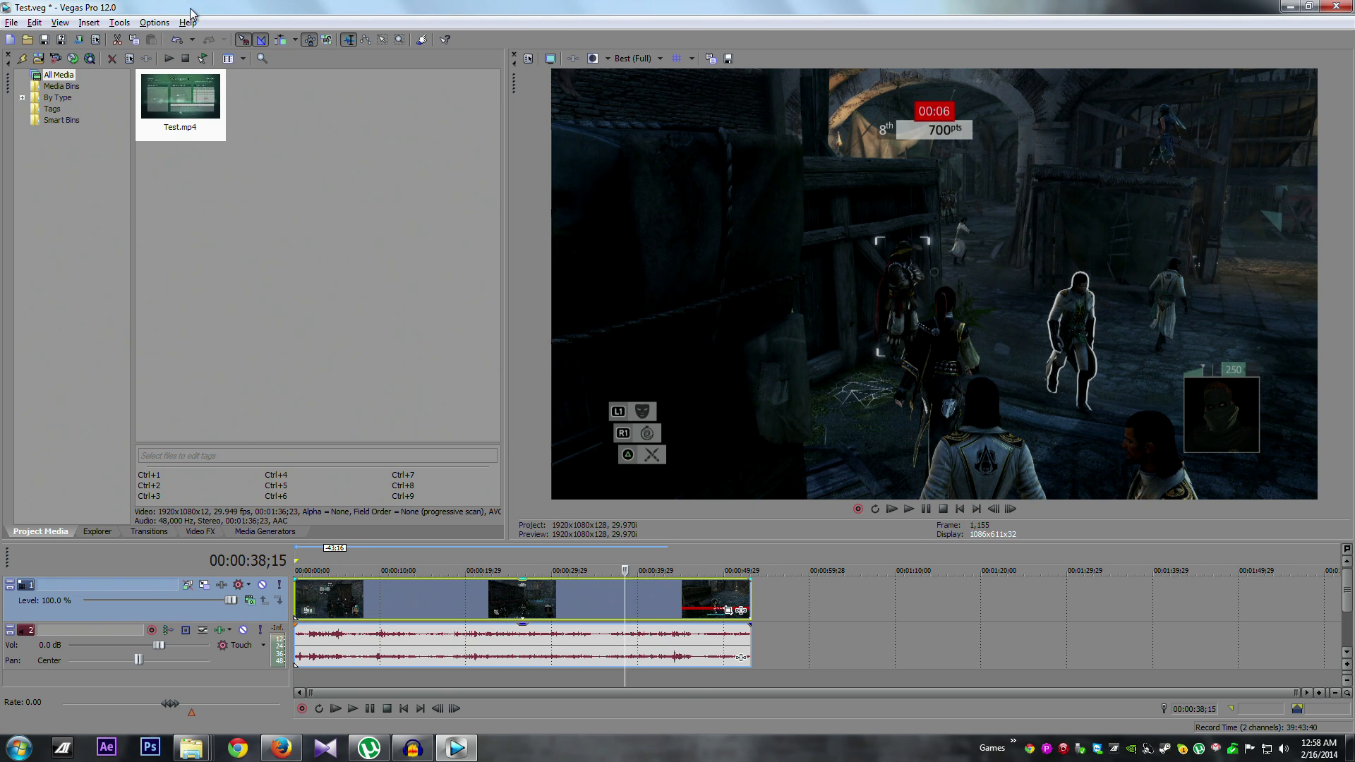
# Step: Save the project and check its video properties without changing them
pyautogui.hotkey('ctrl', 's')
pyautogui.click(528, 58)
pyautogui.click(811, 105)
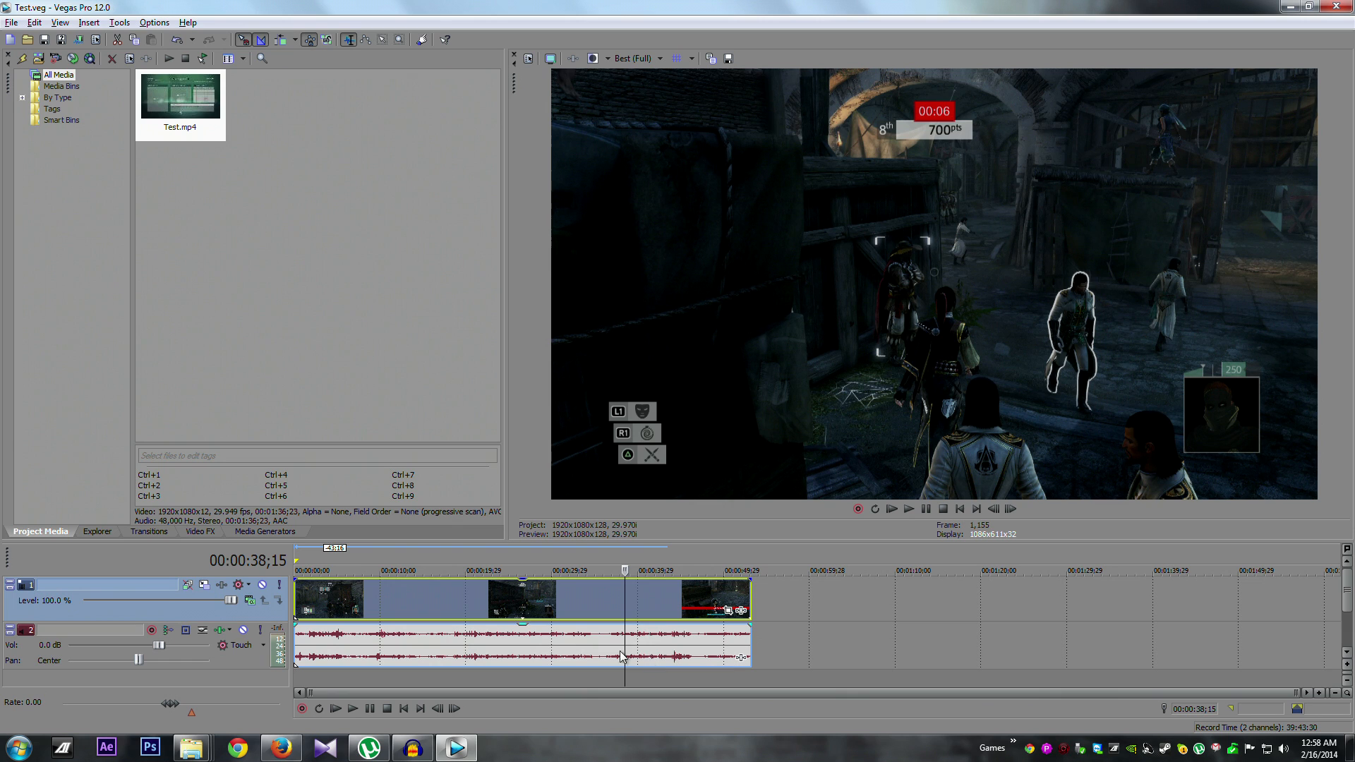
# Step: Check the resampling option of the trimmed video event
pyautogui.rightClick(578, 608)
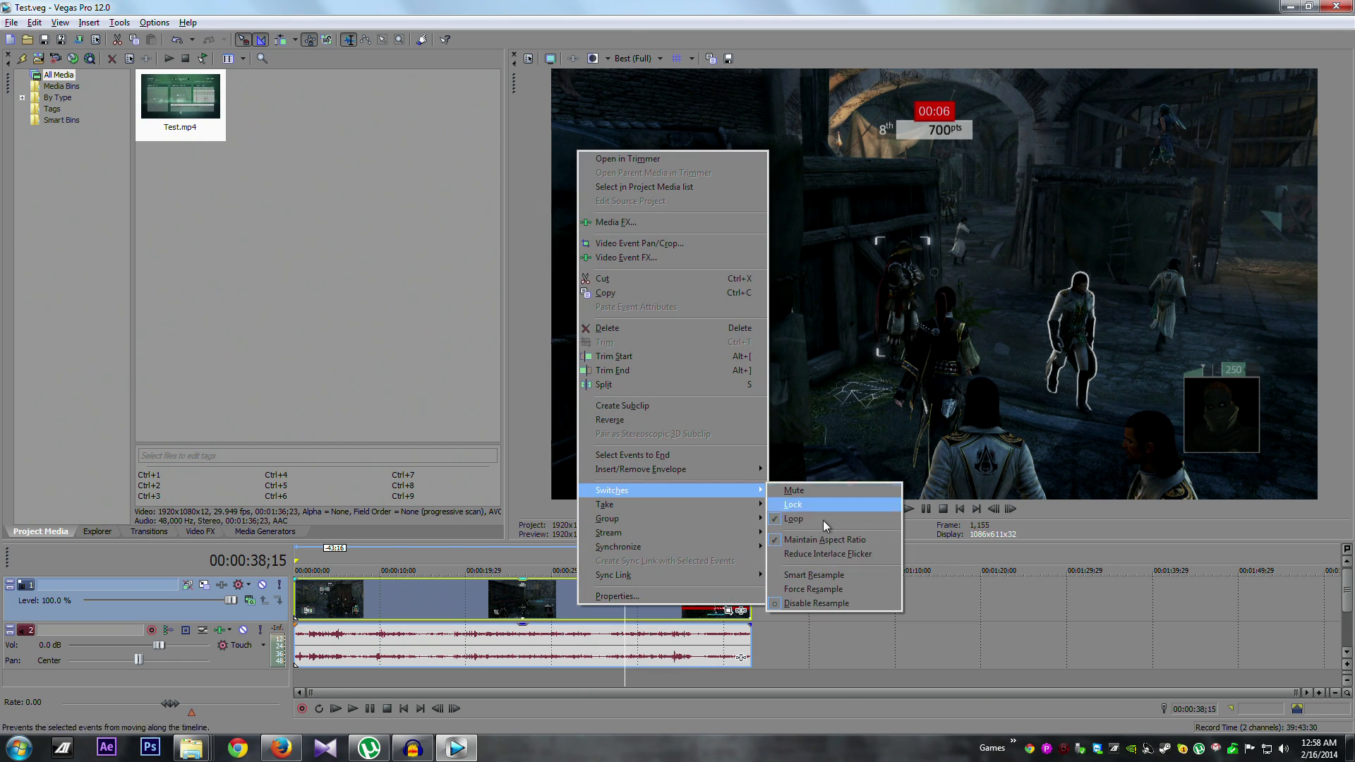
pyautogui.click(937, 642)
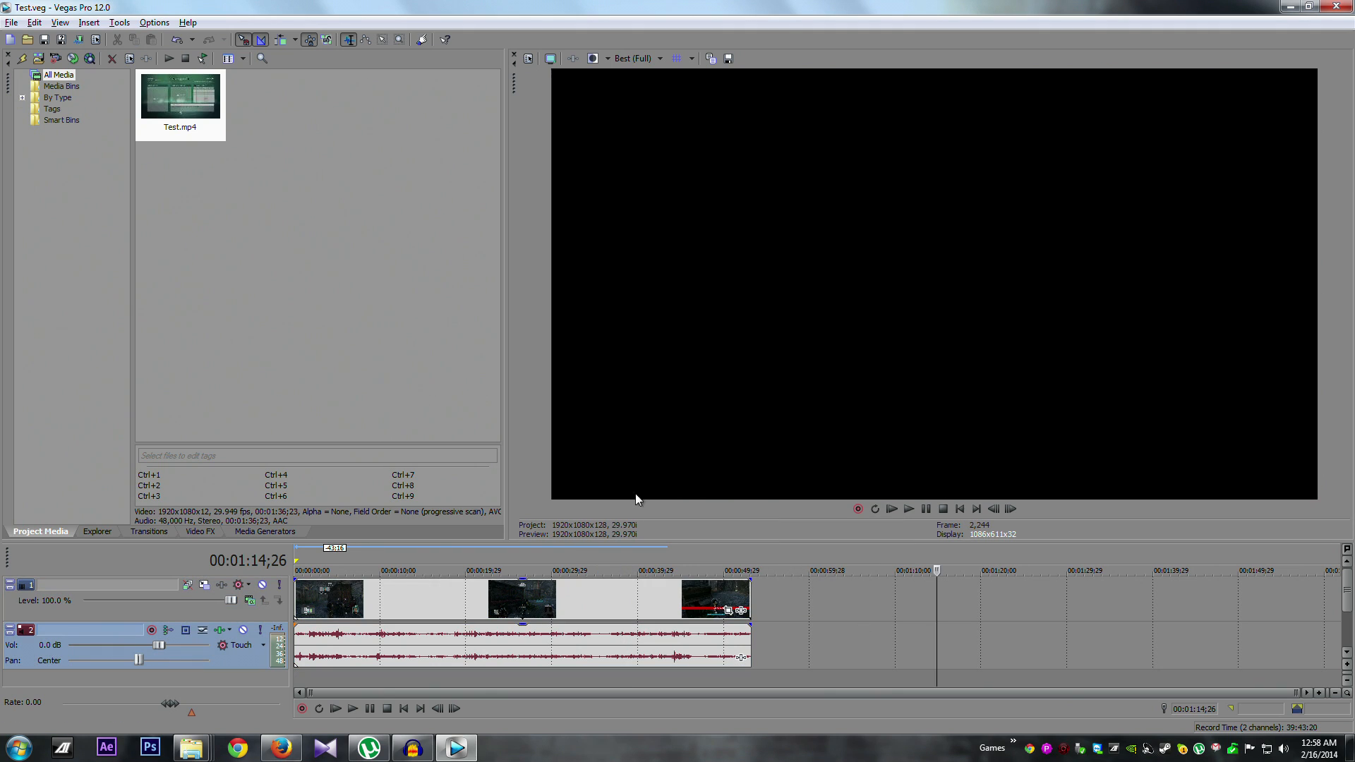
# Step: Place the playhead at 00:00:23;00 and apply the Color Corrector effect's (Default) preset to the video event
pyautogui.click(490, 554)
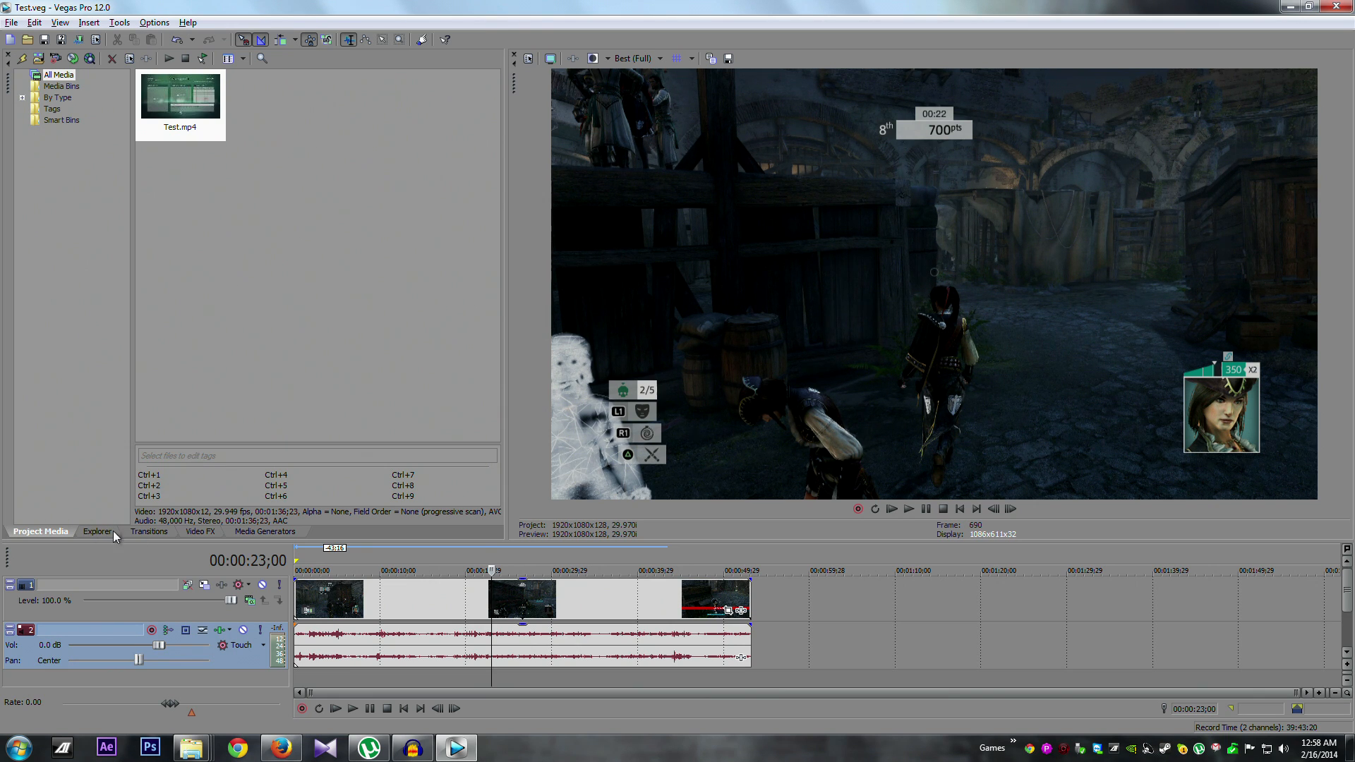
pyautogui.click(200, 531)
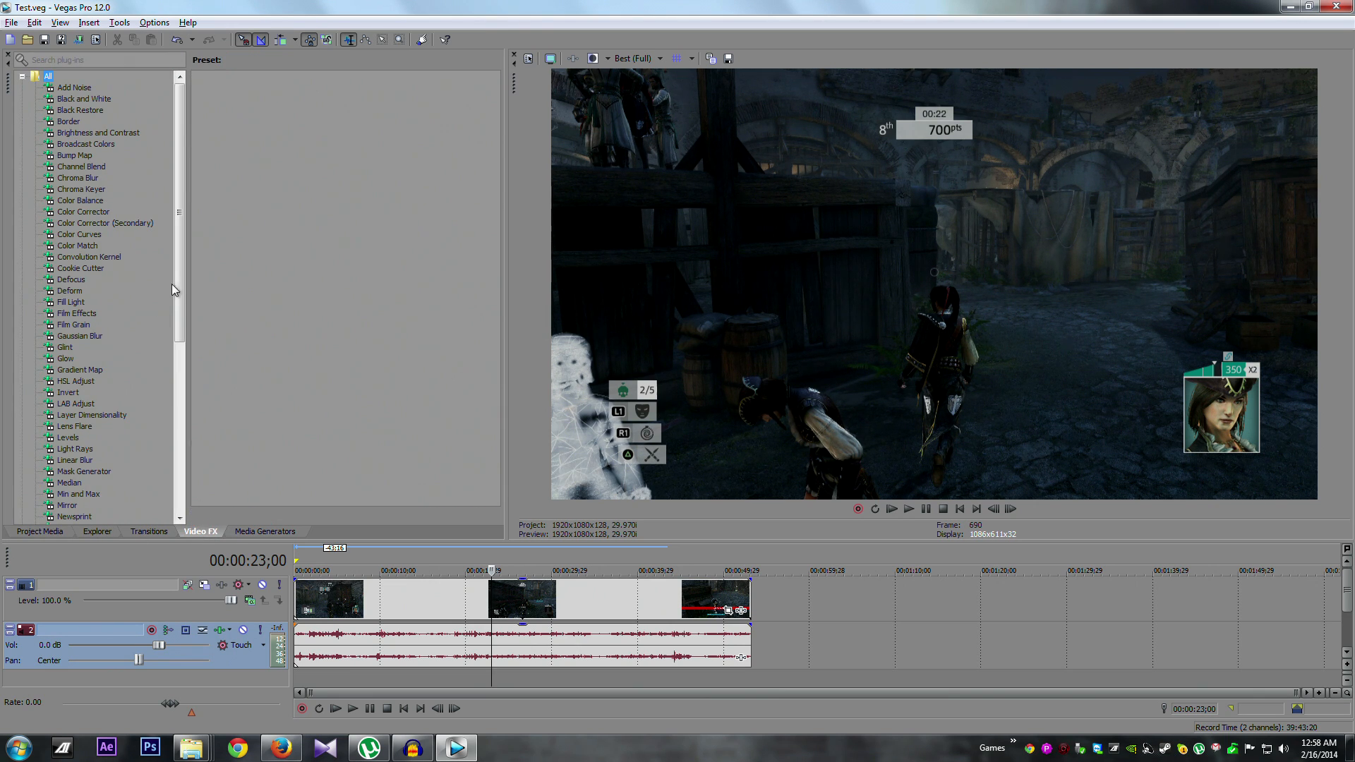
pyautogui.moveTo(179, 272)
pyautogui.mouseDown()
pyautogui.moveTo(180, 389)
pyautogui.moveTo(188, 268)
pyautogui.mouseUp()
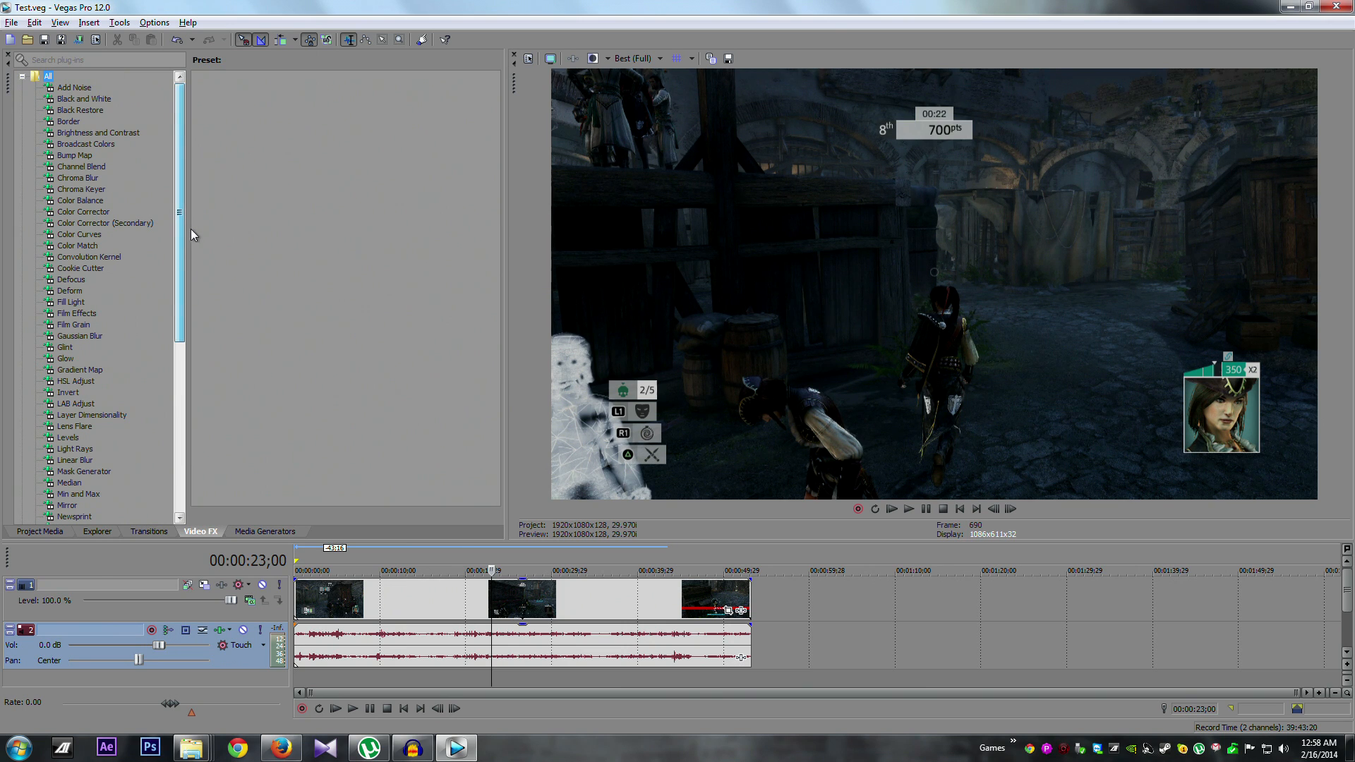
pyautogui.click(93, 214)
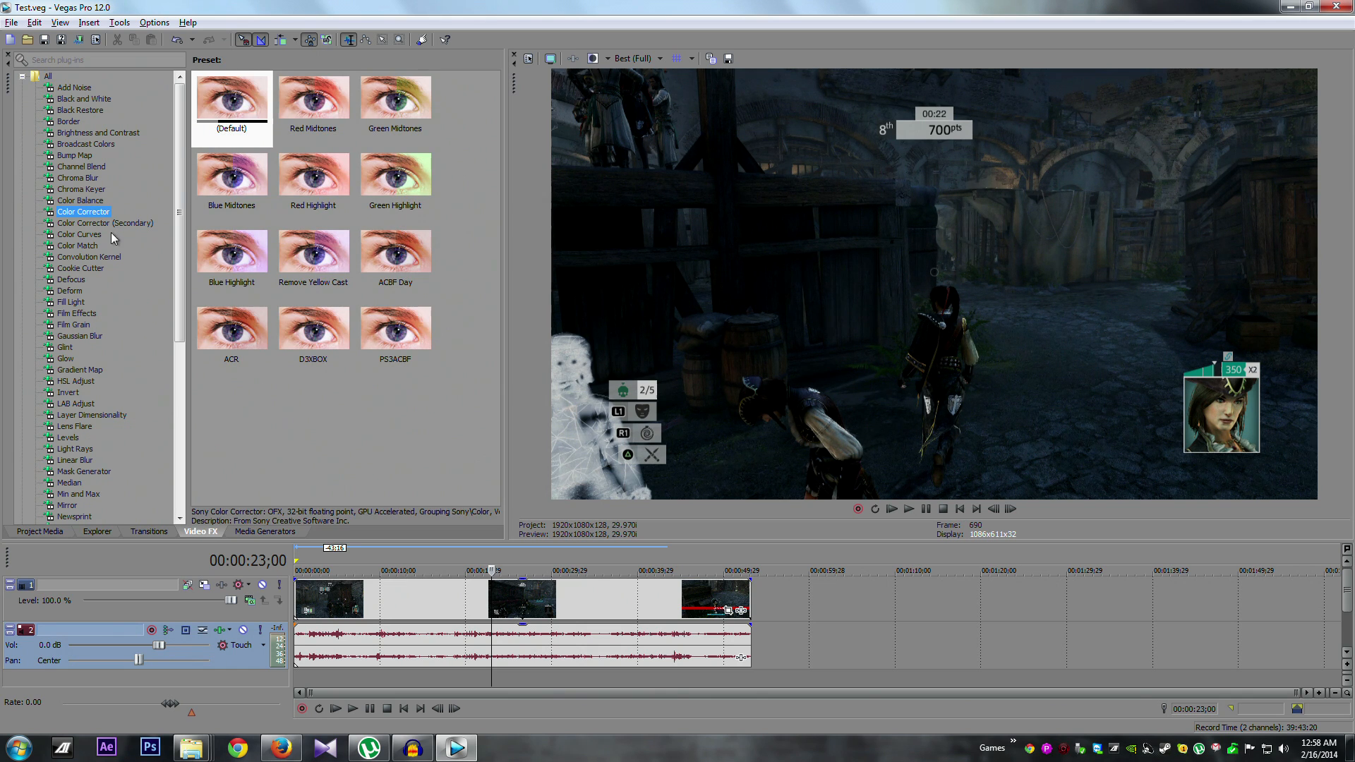
pyautogui.click(240, 114)
pyautogui.moveTo(240, 114); pyautogui.dragTo(624, 593)
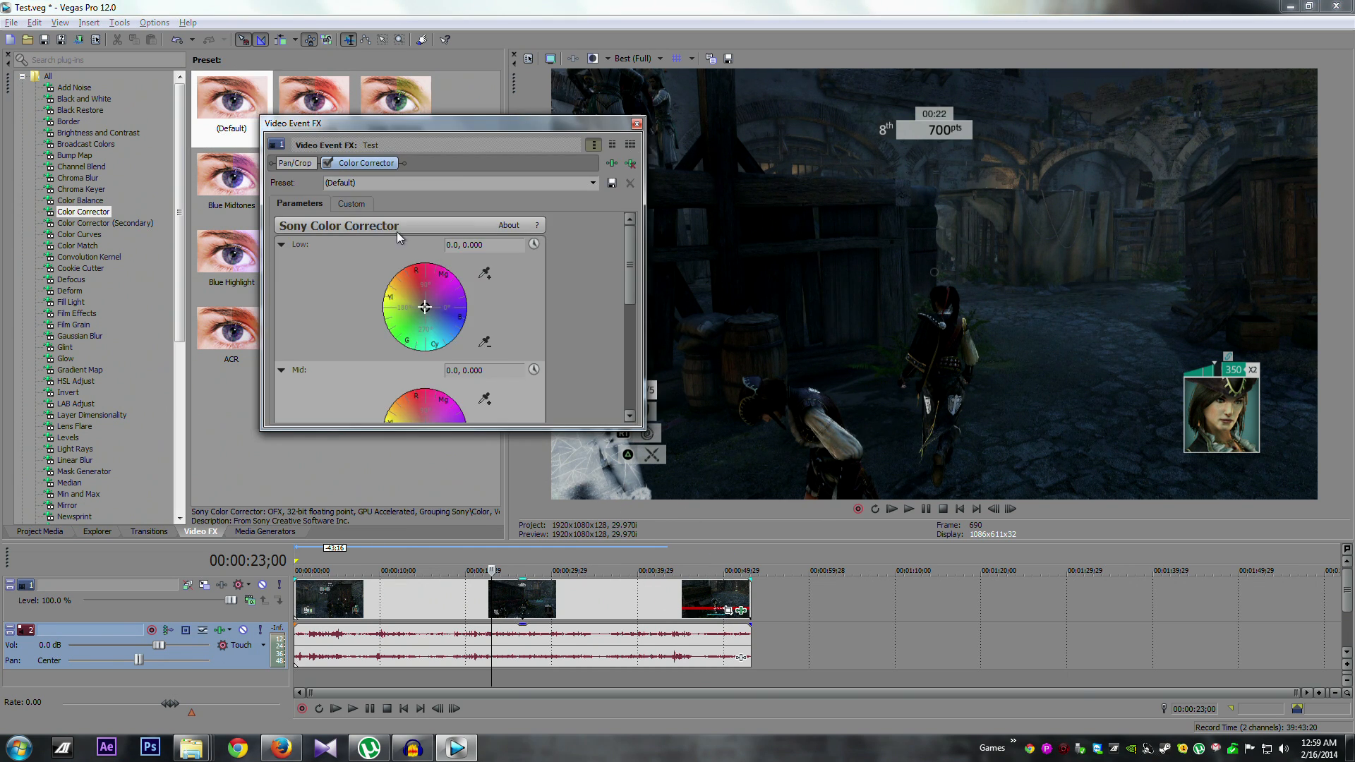
# Step: Raise the Color Corrector's saturation to 1.722 and close the effect settings
pyautogui.click(345, 205)
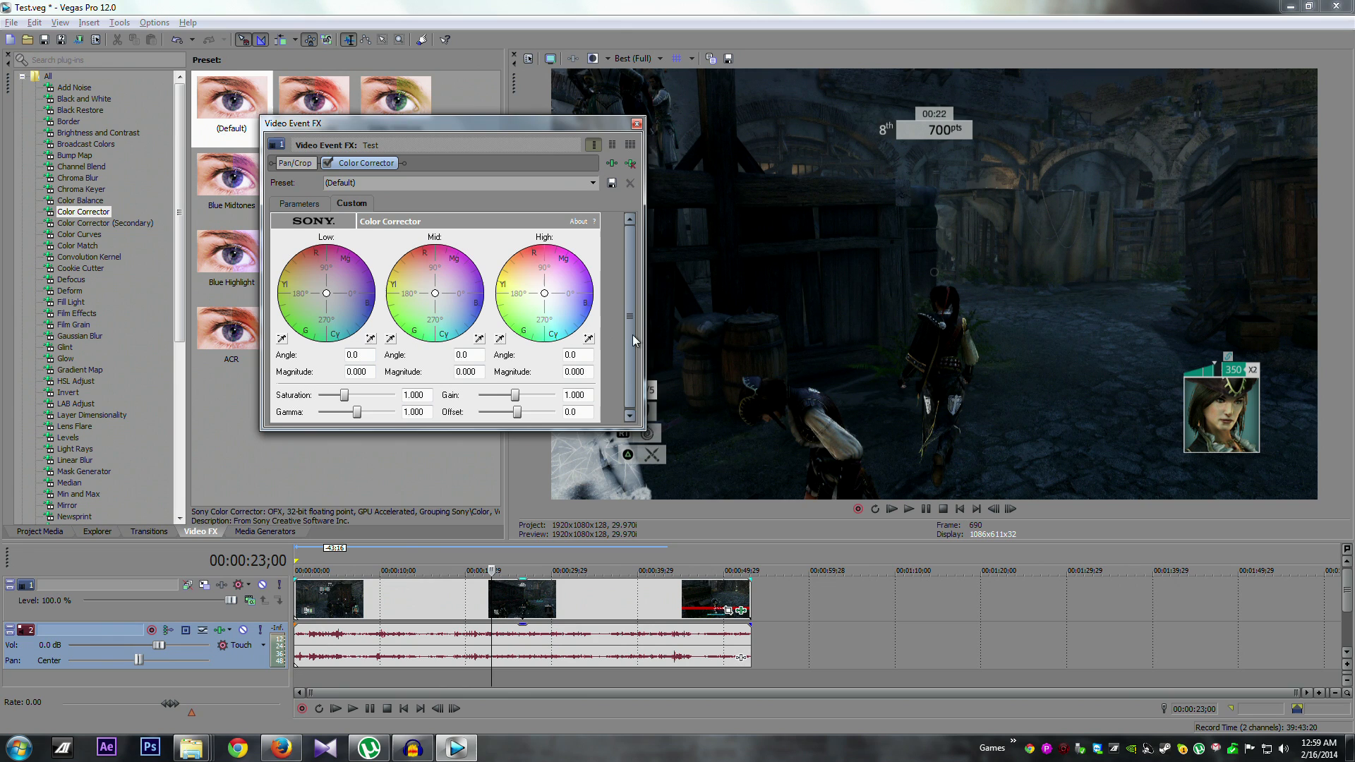
pyautogui.moveTo(632, 334); pyautogui.dragTo(633, 358)
pyautogui.moveTo(345, 394); pyautogui.dragTo(407, 400)
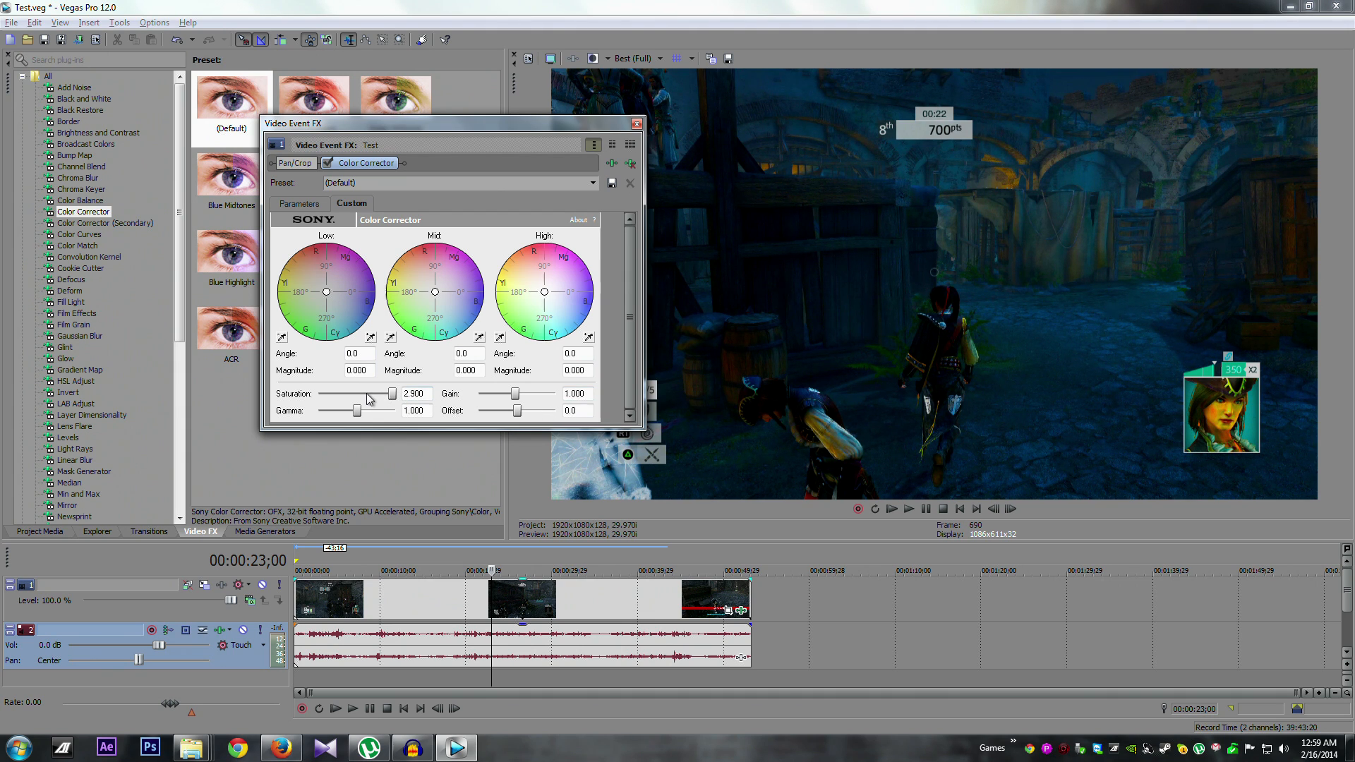
pyautogui.moveTo(396, 395); pyautogui.dragTo(360, 393)
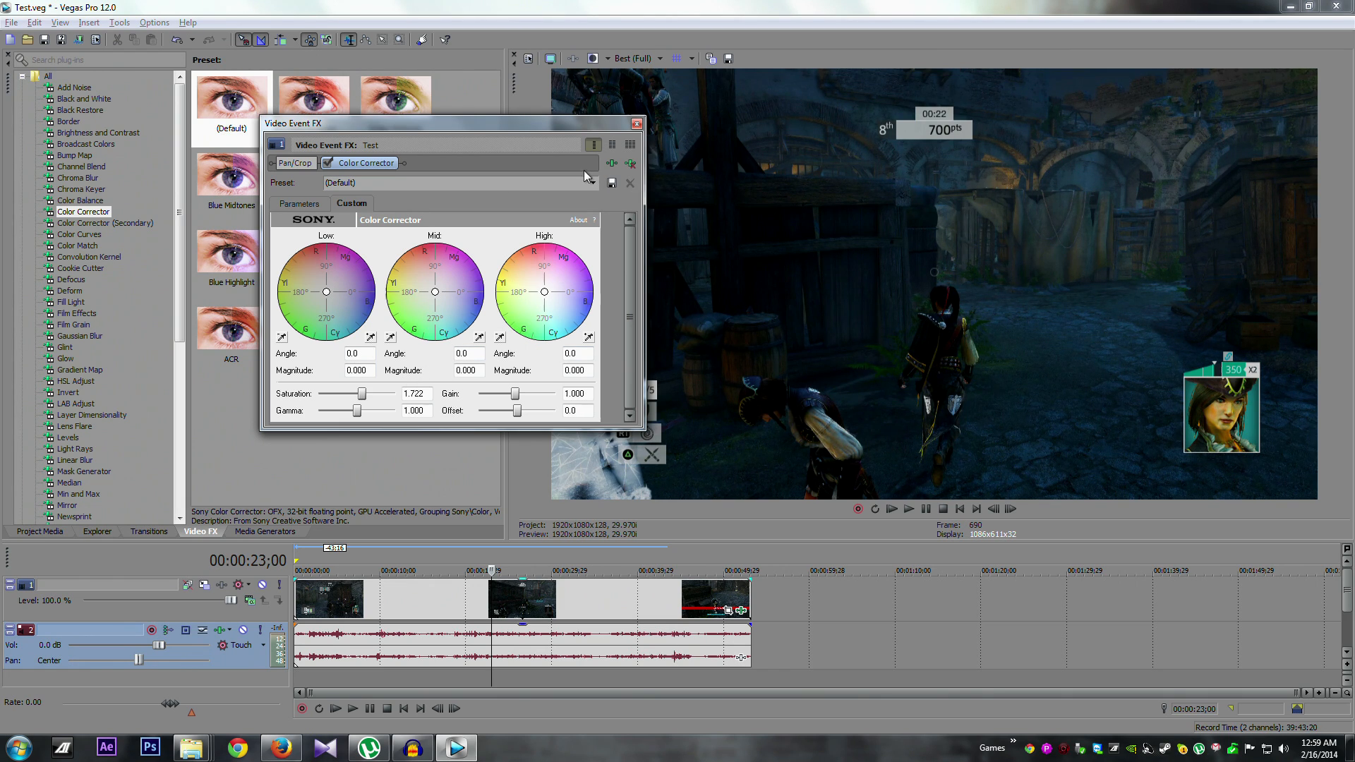
pyautogui.moveTo(556, 125); pyautogui.dragTo(444, 129)
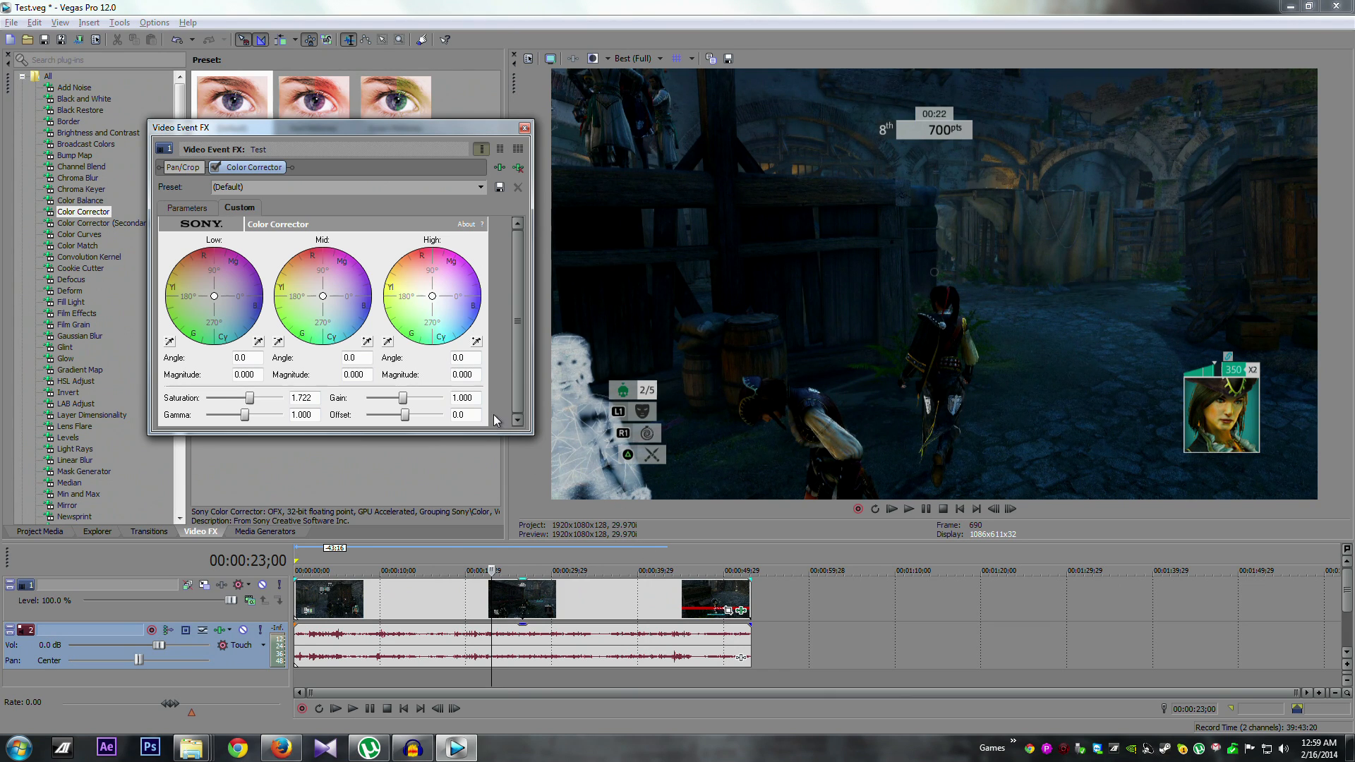
pyautogui.click(524, 128)
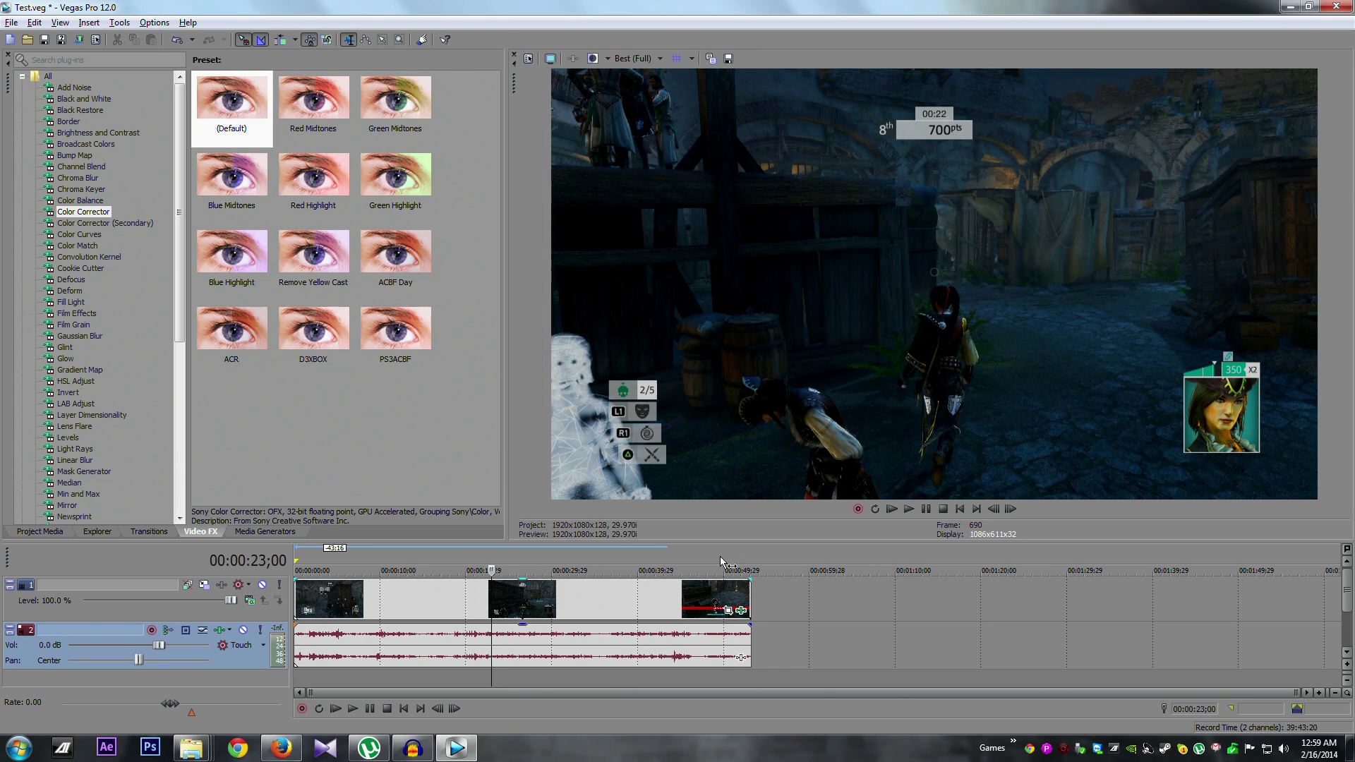
# Step: Reopen the event's Color Corrector with the playhead at 00:00:49;18 and set the saturation to 1.166
pyautogui.click(720, 556)
pyautogui.moveTo(221, 131); pyautogui.dragTo(746, 614)
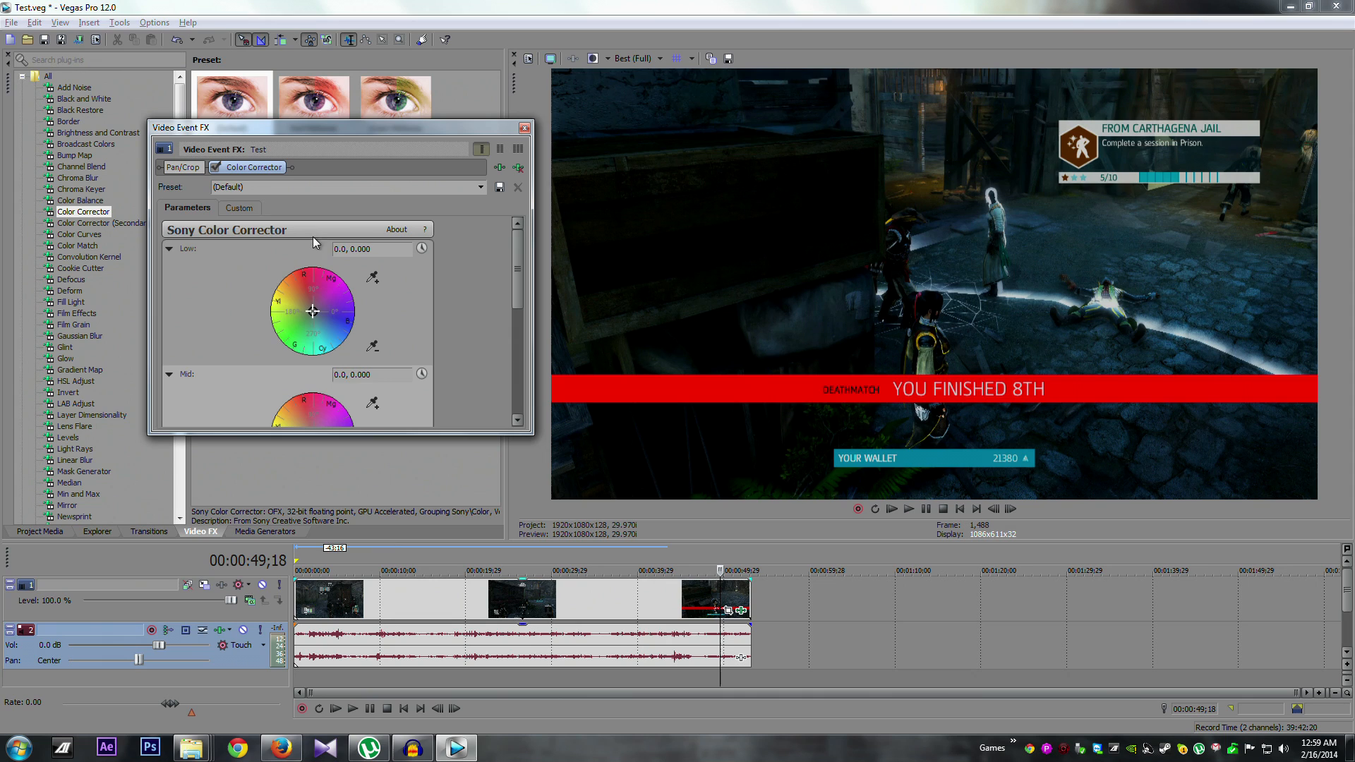
pyautogui.click(239, 207)
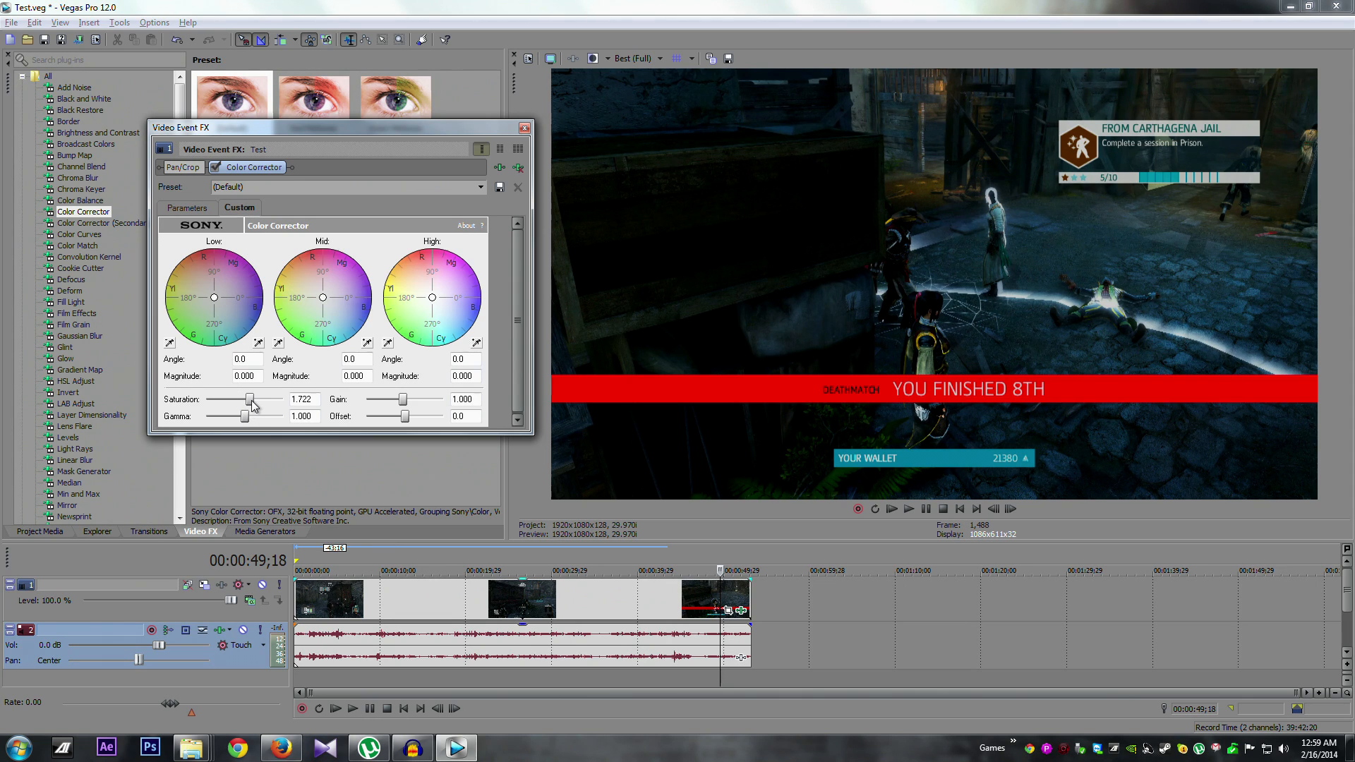
pyautogui.moveTo(247, 401)
pyautogui.mouseDown()
pyautogui.moveTo(228, 400)
pyautogui.moveTo(240, 403)
pyautogui.mouseUp()
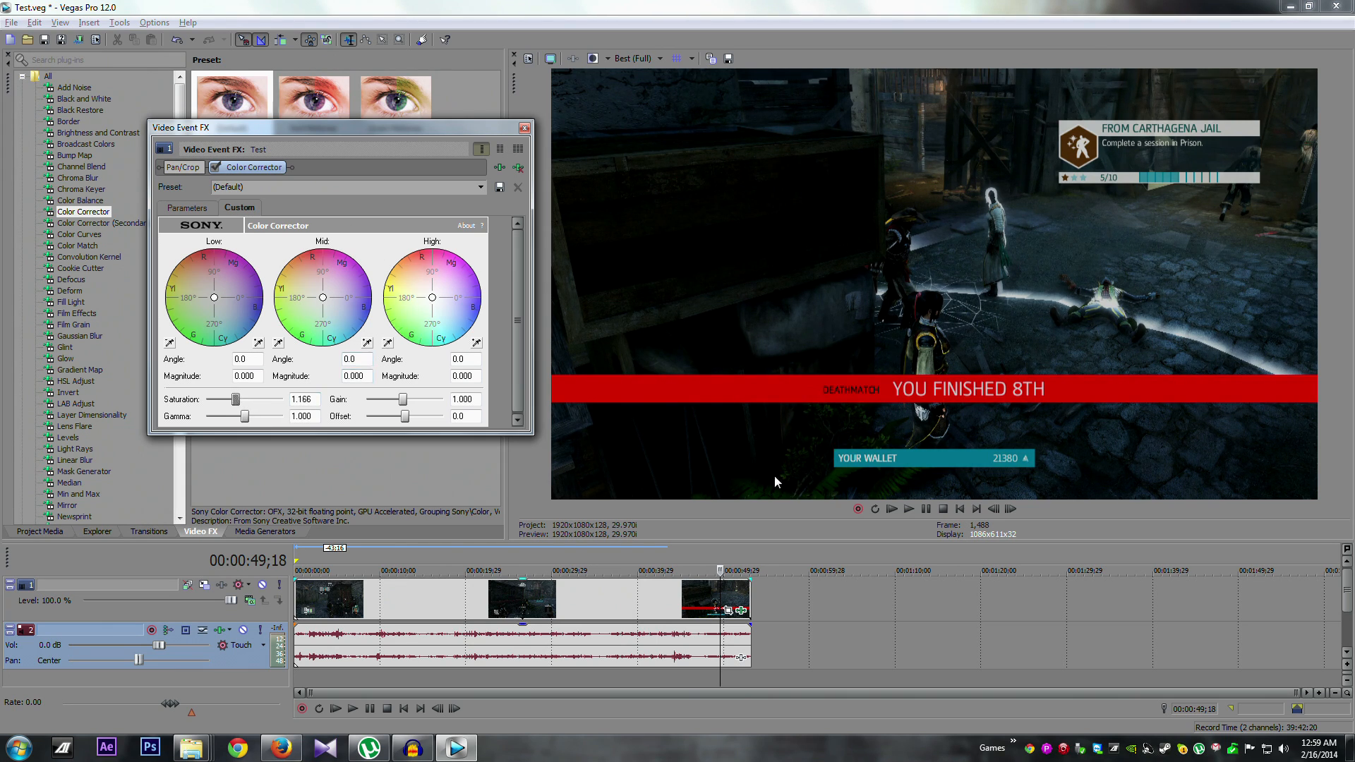
# Step: Compare the corrected picture at about 00:00:22;22 and 00:00:50;05 and review the event's effect settings
pyautogui.click(489, 569)
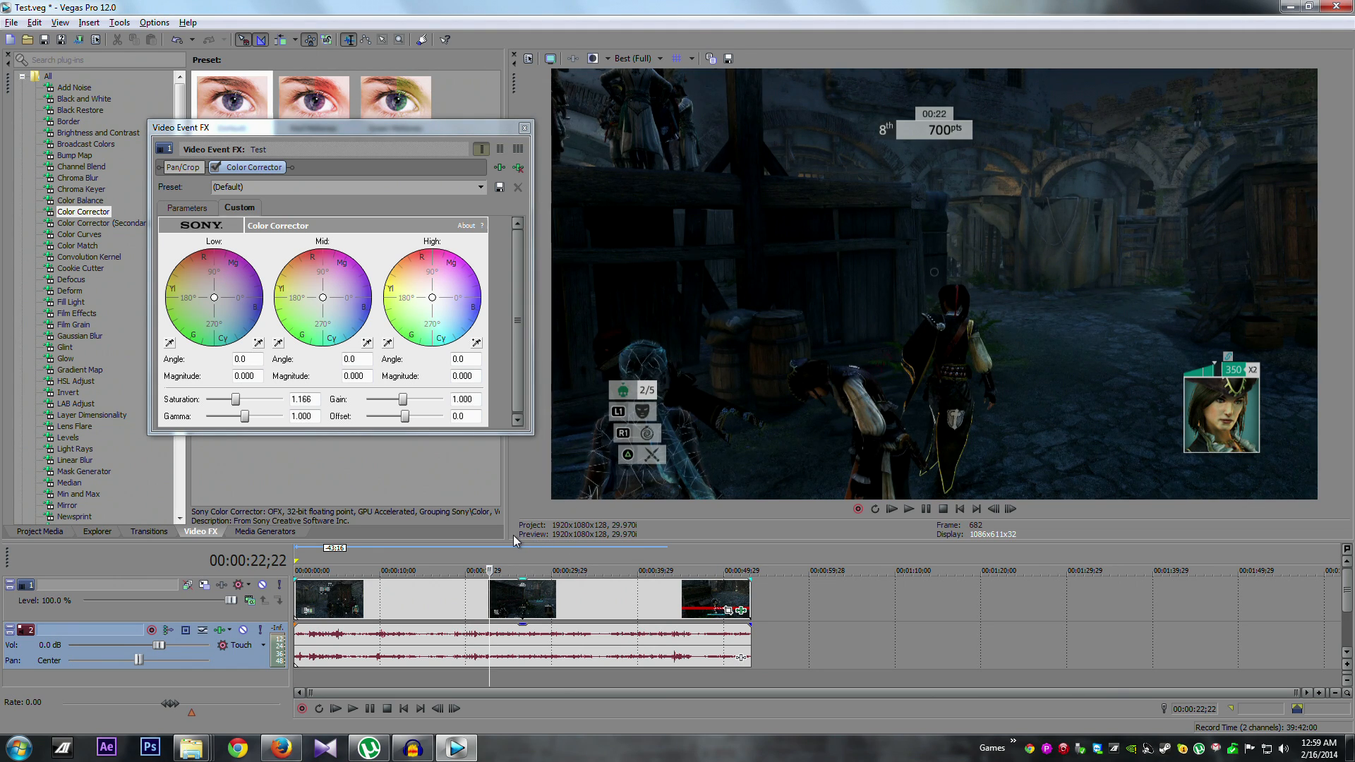
pyautogui.click(727, 557)
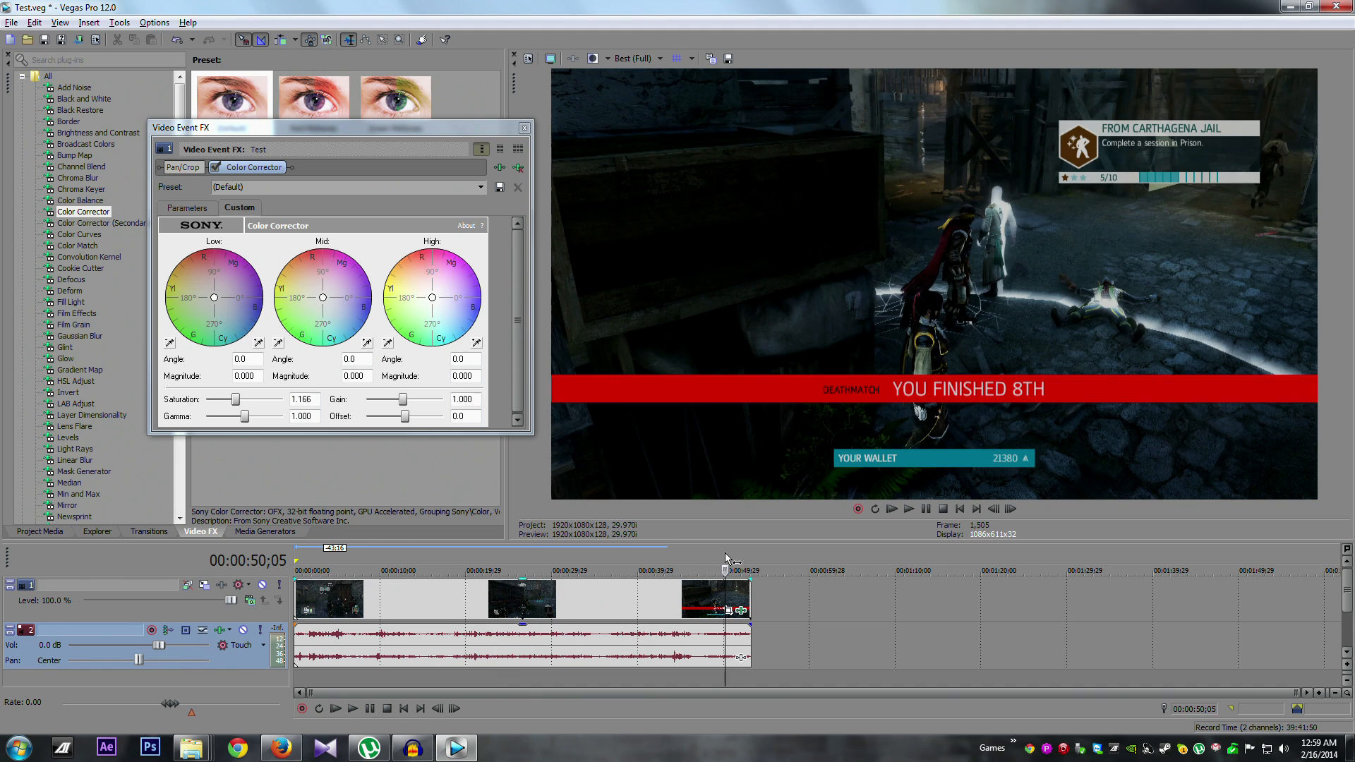
pyautogui.click(524, 127)
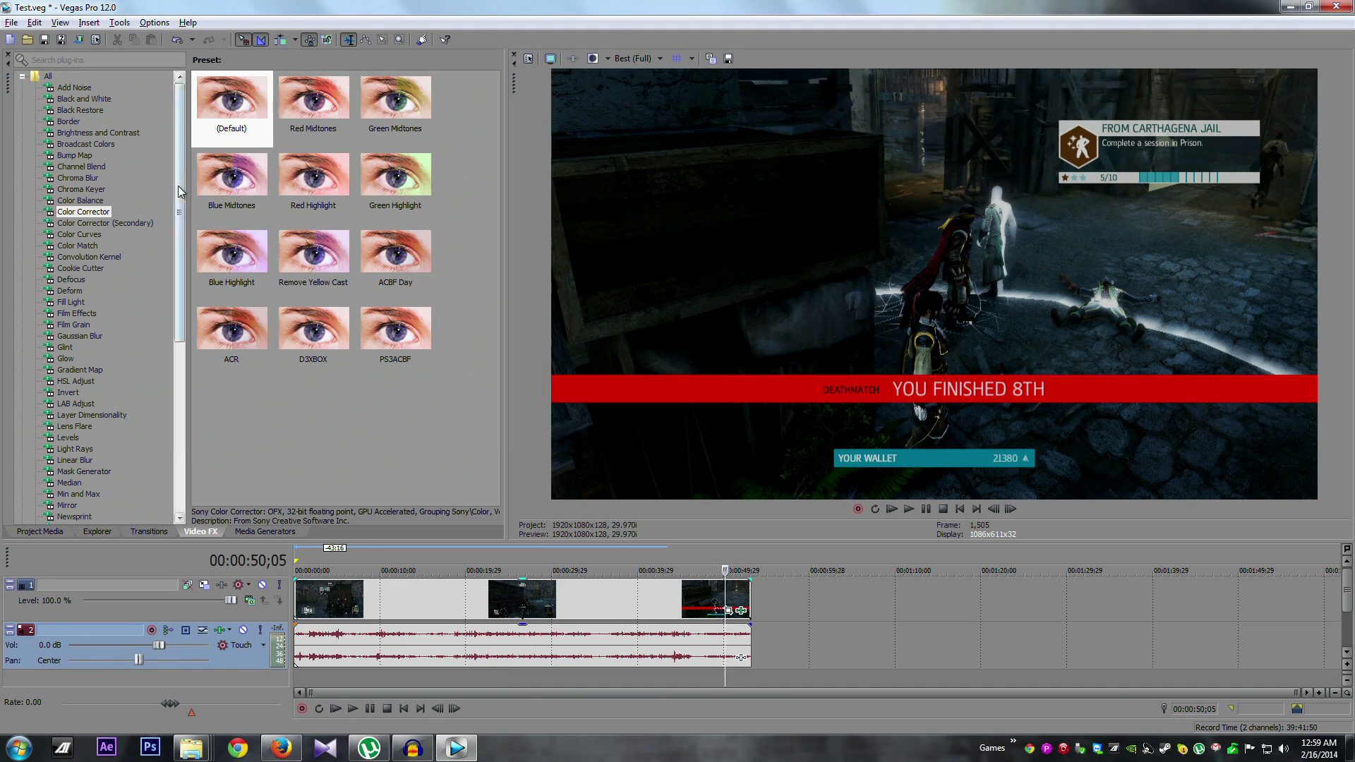
pyautogui.click(741, 611)
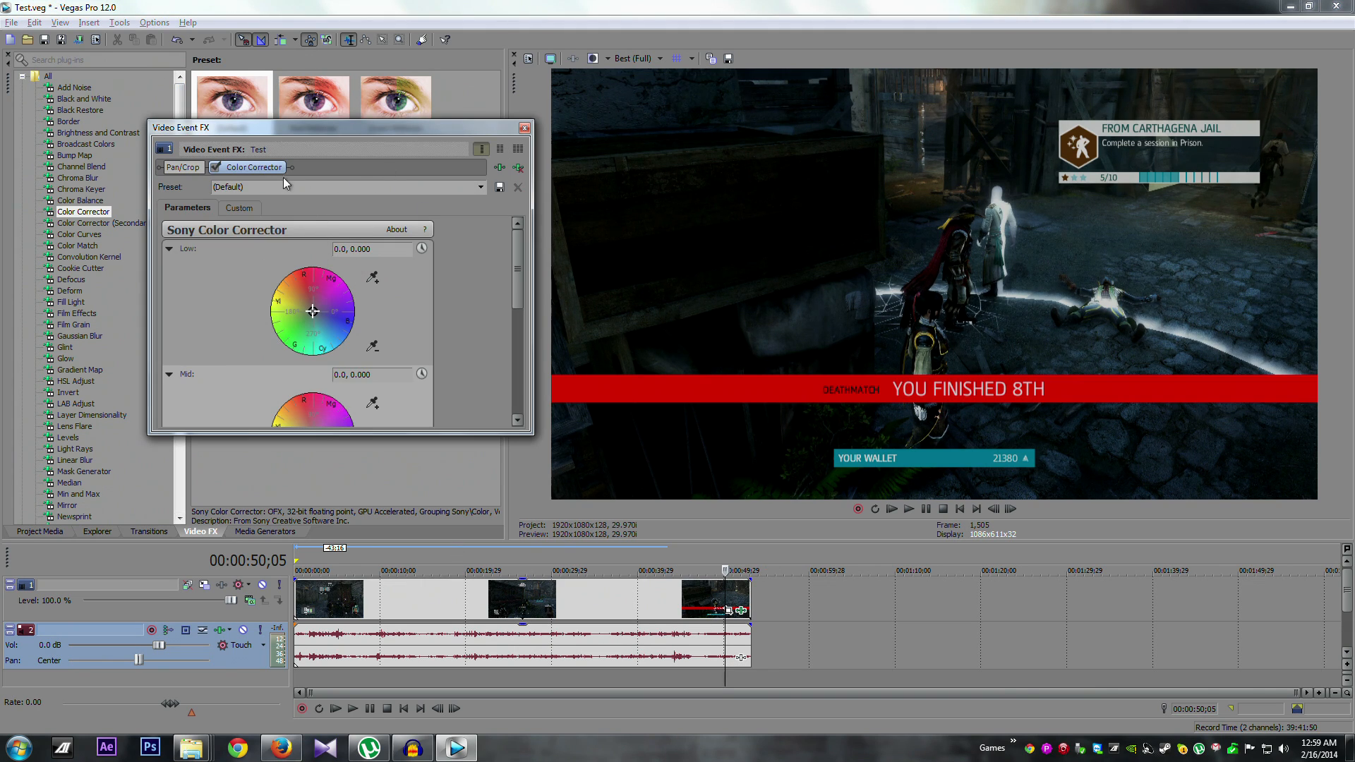
pyautogui.click(524, 128)
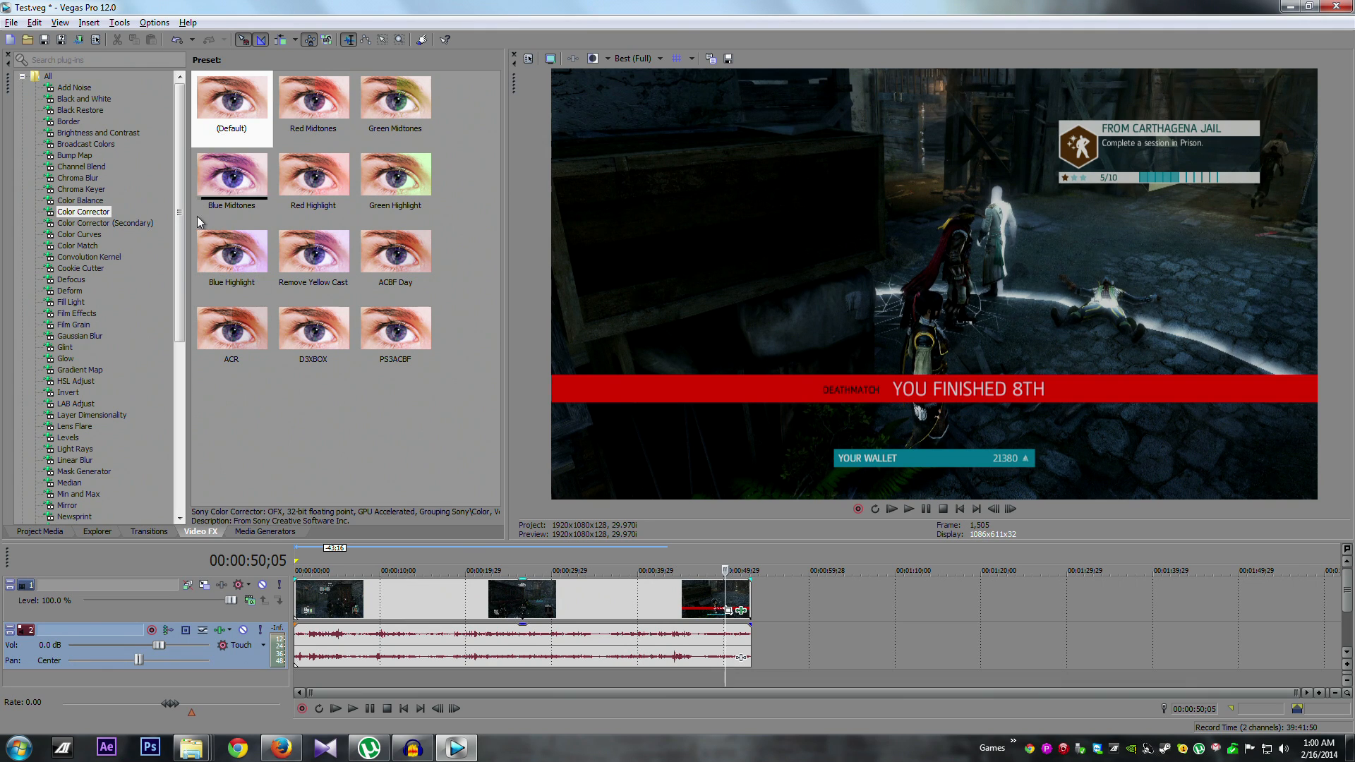
# Step: Apply the Sharpen effect's YT preset with an amount of 0.002 to the video event and close its settings
pyautogui.moveTo(180, 207); pyautogui.dragTo(171, 395)
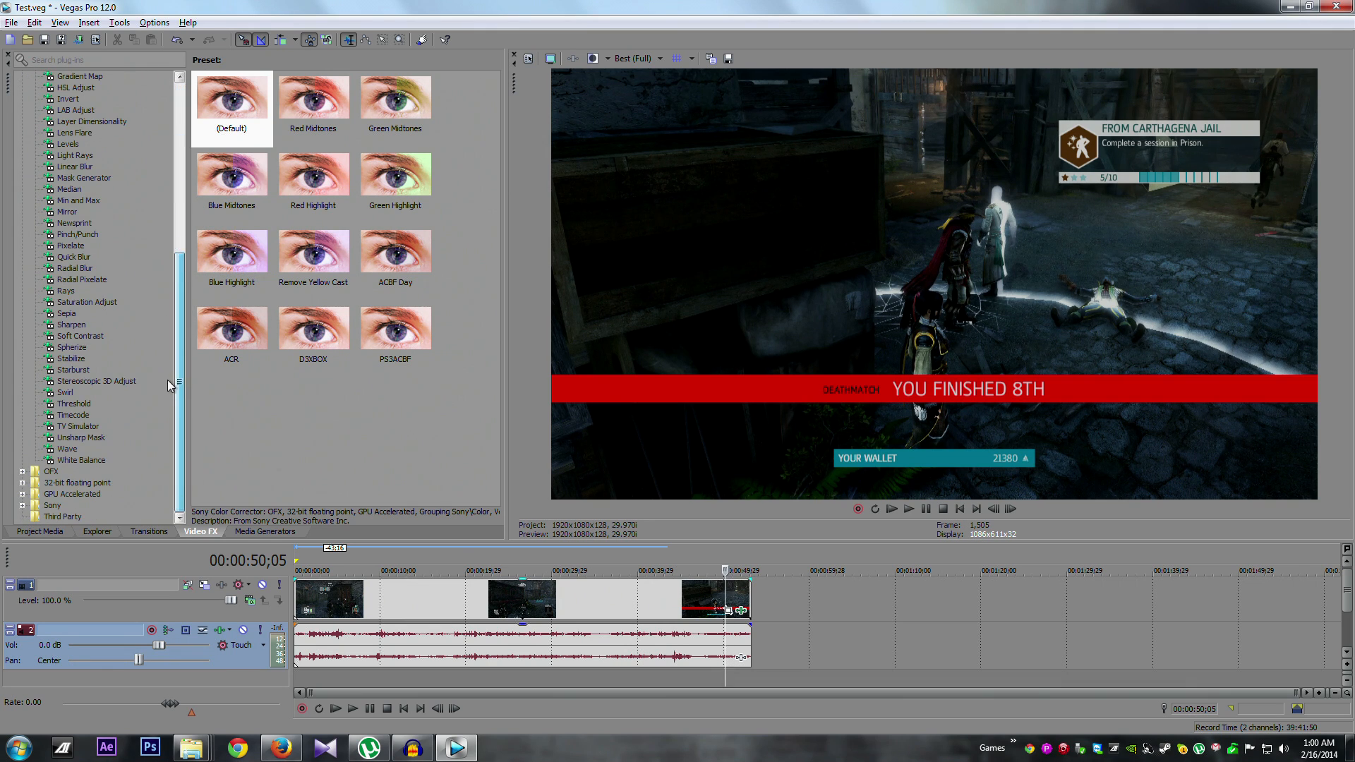
pyautogui.click(76, 325)
pyautogui.moveTo(313, 179); pyautogui.dragTo(596, 609)
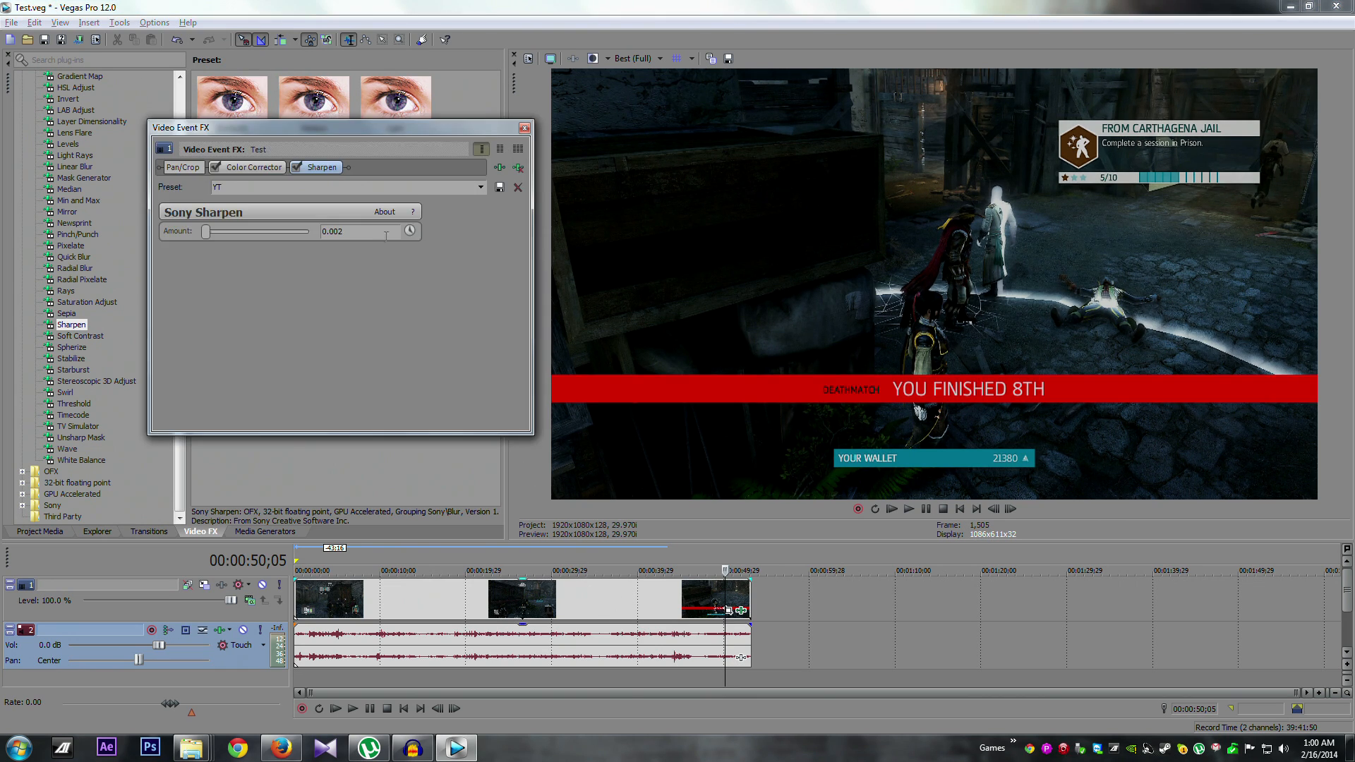
pyautogui.click(354, 232)
pyautogui.click(524, 127)
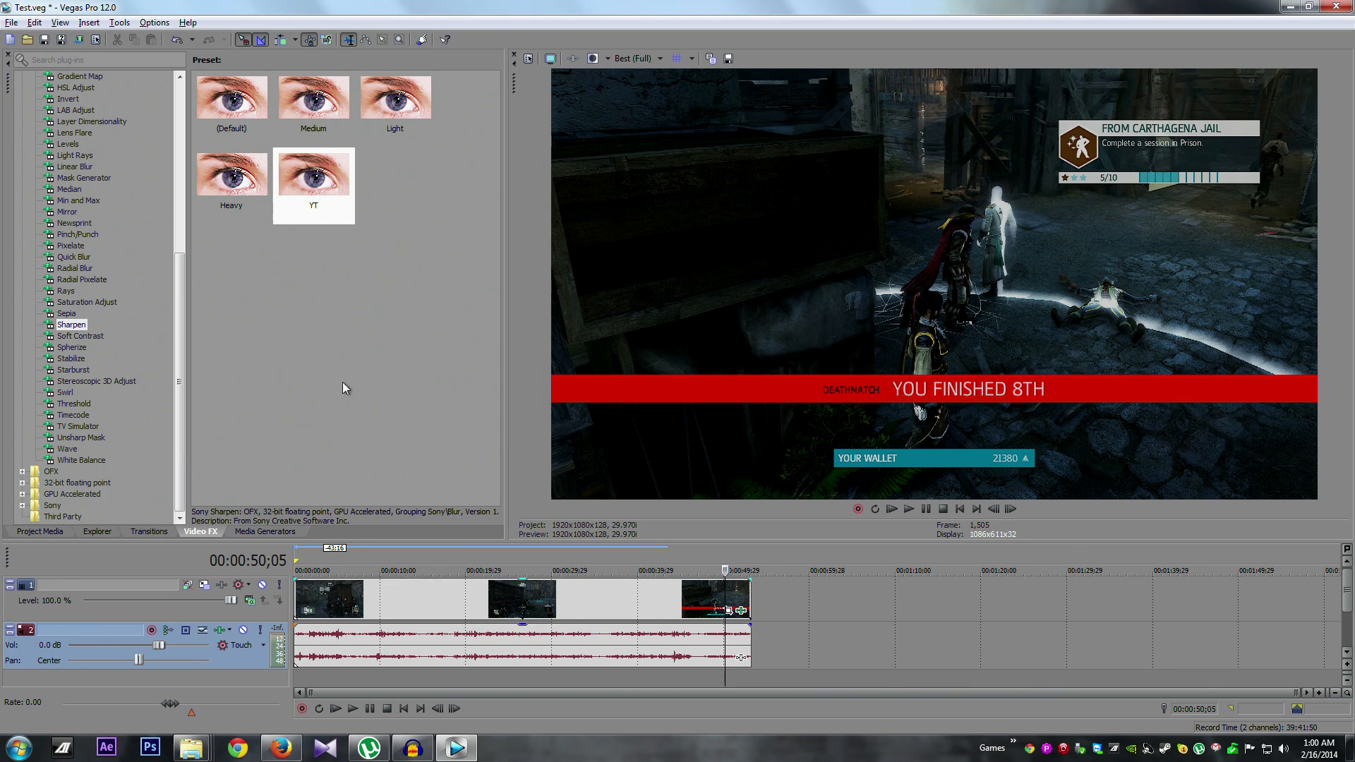
# Step: Apply the Soft Contrast effect's ACBF-Day preset to the video event and review its vignette and effect settings
pyautogui.click(99, 336)
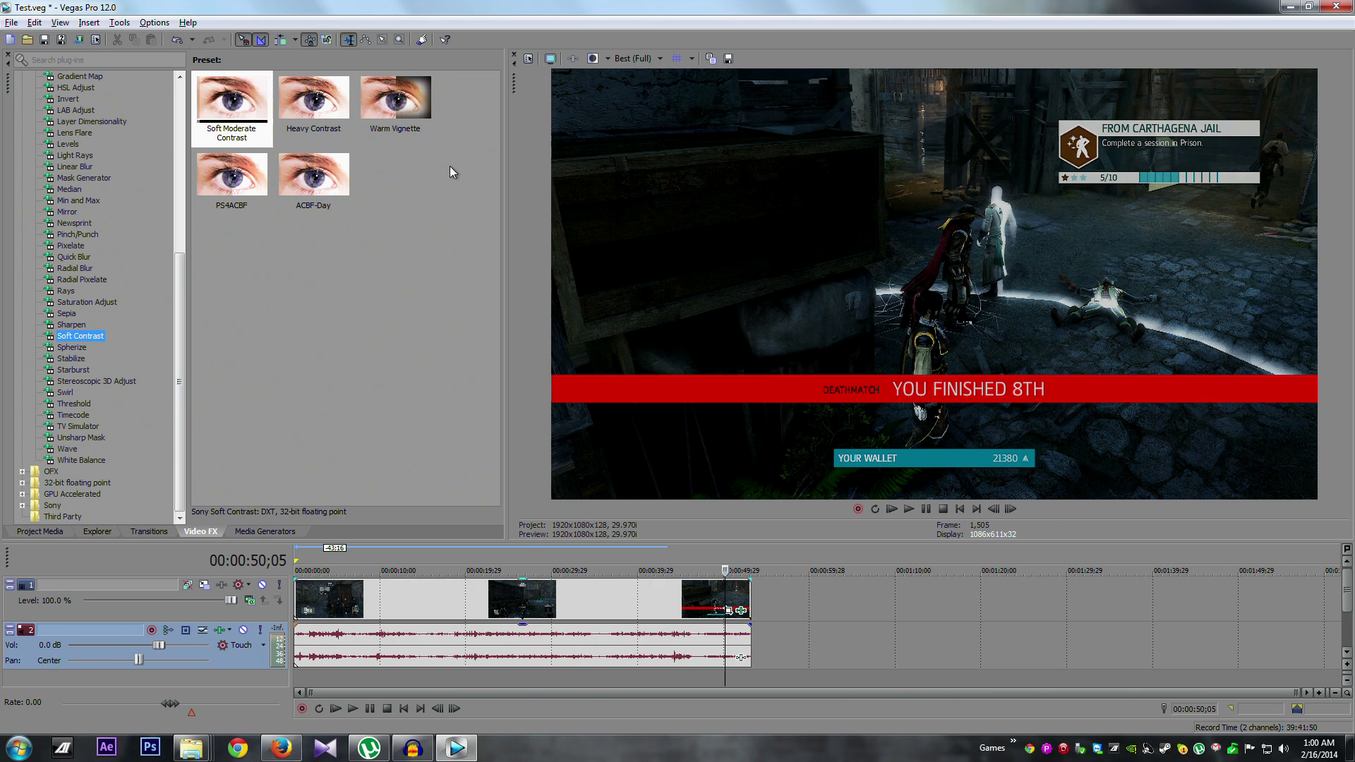
pyautogui.click(314, 203)
pyautogui.moveTo(314, 204); pyautogui.dragTo(592, 591)
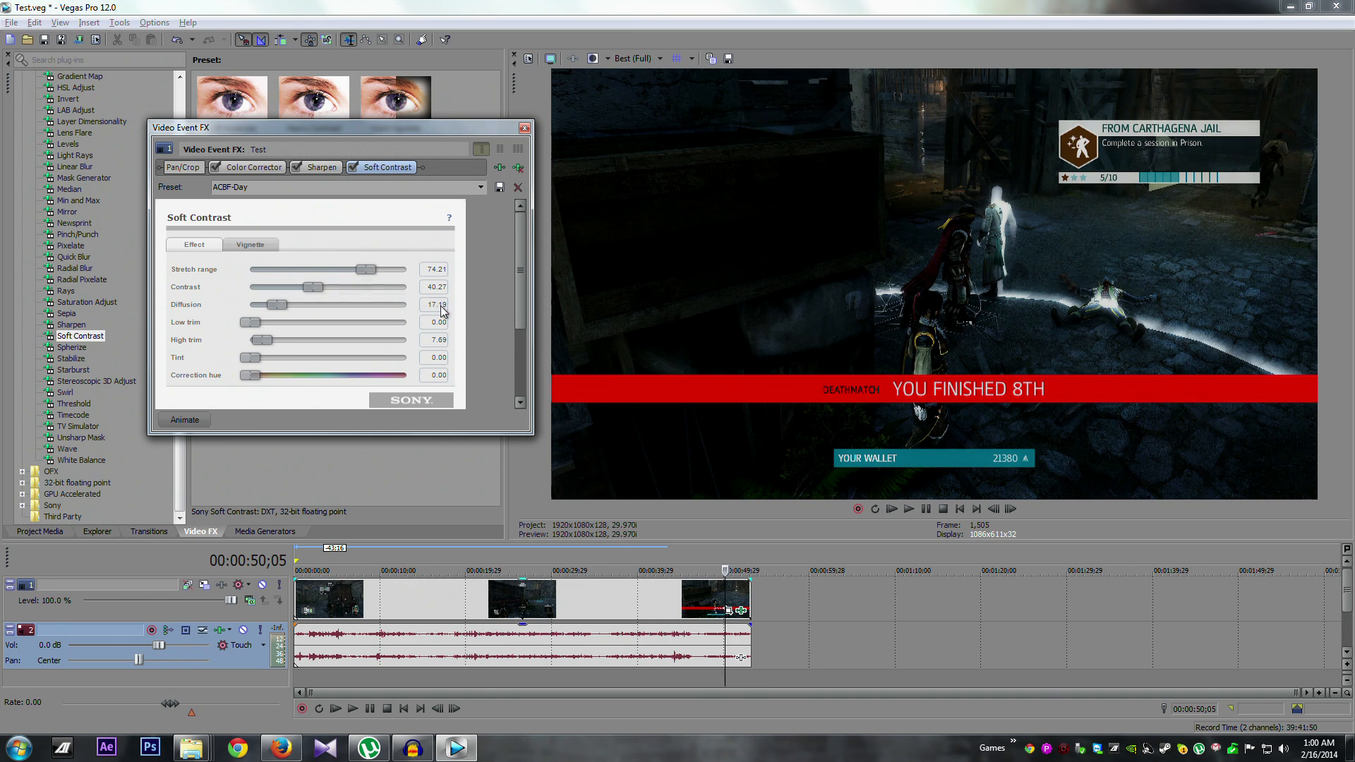
pyautogui.click(251, 245)
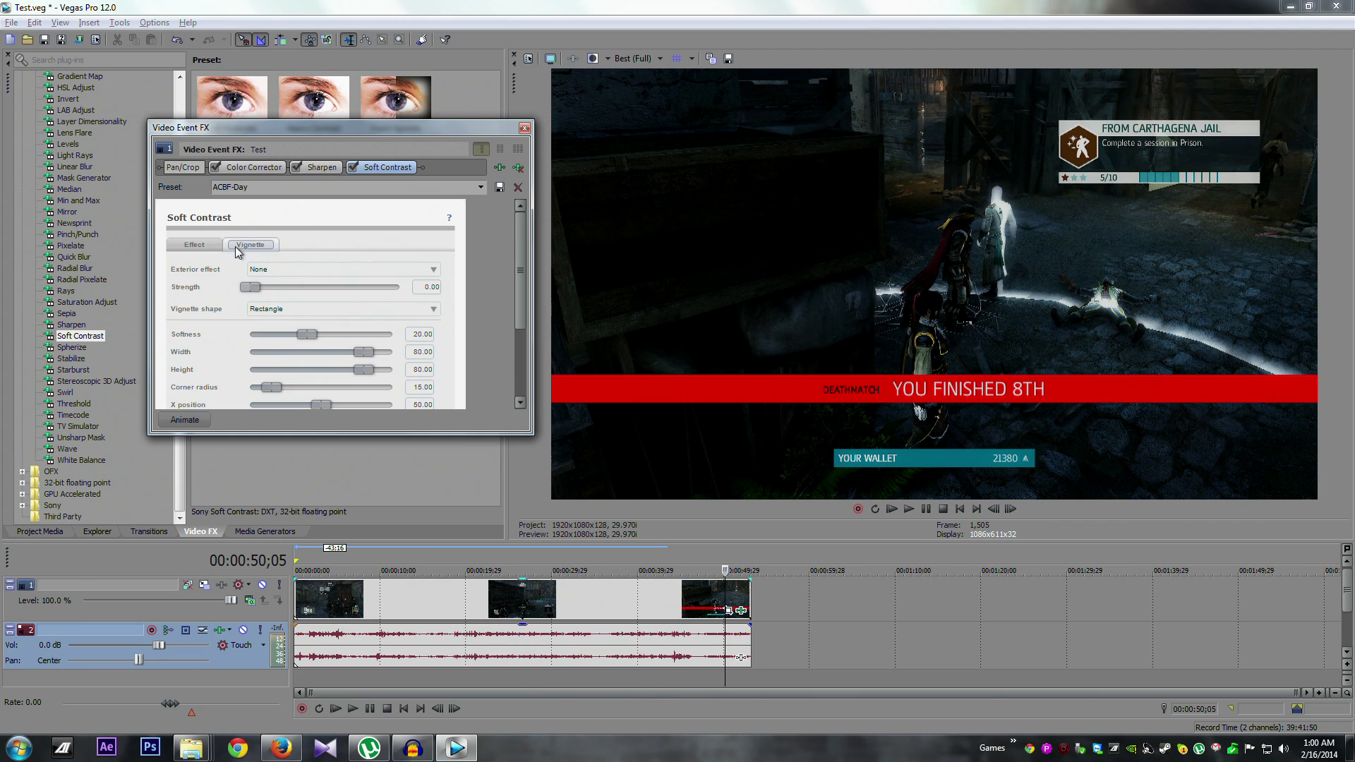
pyautogui.click(192, 246)
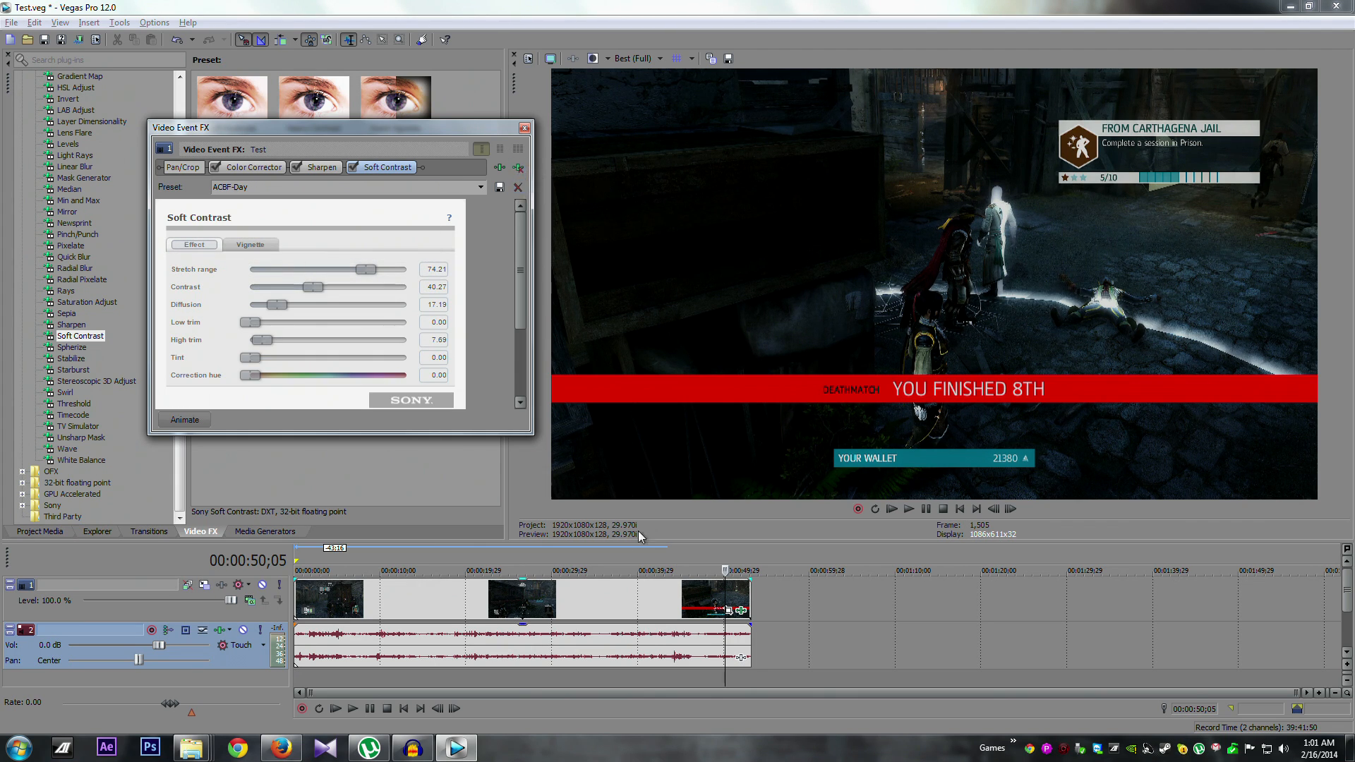
# Step: Compare the picture at 00:00:35;19 with Soft Contrast off and on, leaving the effect enabled and closing its settings
pyautogui.click(600, 558)
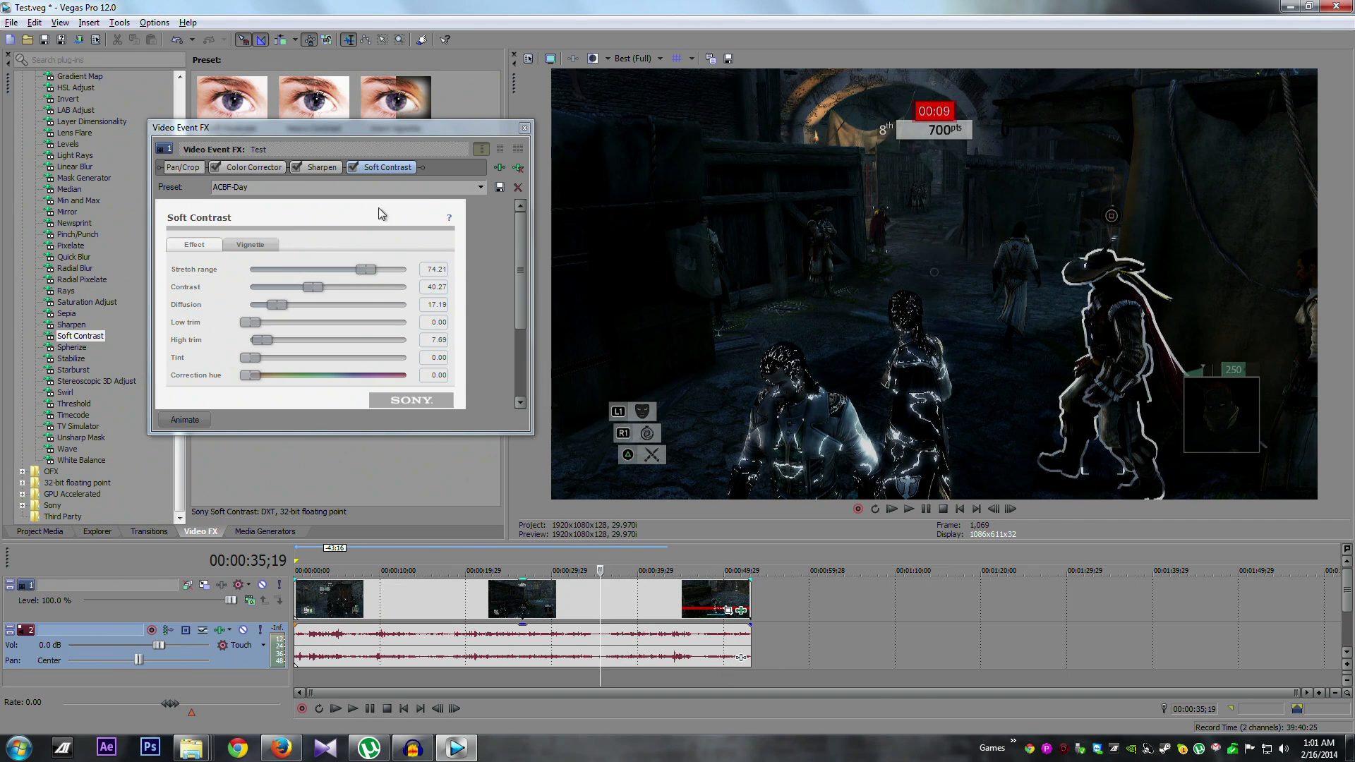
pyautogui.click(351, 168)
pyautogui.click(352, 168)
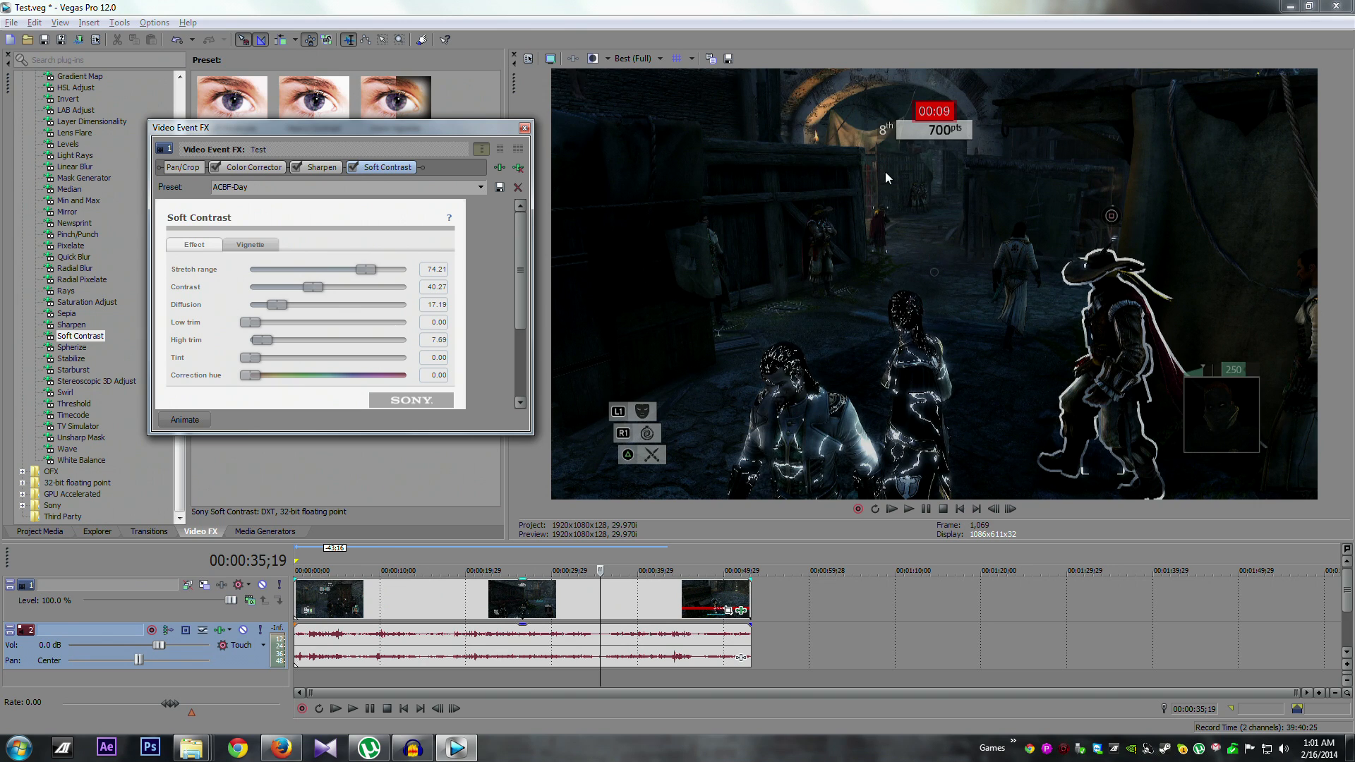
pyautogui.click(353, 170)
pyautogui.click(352, 166)
pyautogui.click(352, 166)
pyautogui.click(353, 166)
pyautogui.click(524, 129)
# Step: Check the picture at 00:00:21;03 and 00:00:28;17 and save the project
pyautogui.click(475, 568)
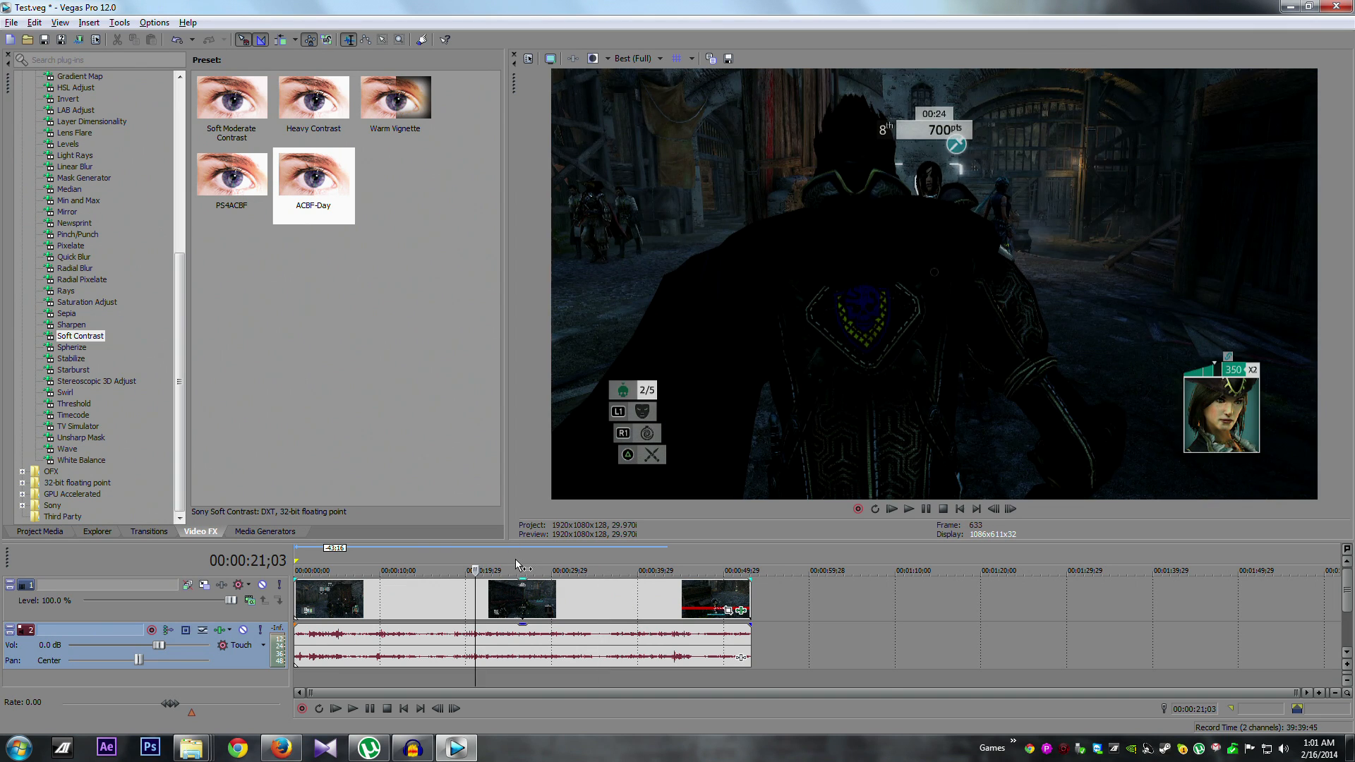
pyautogui.hotkey('ctrl', 's')
pyautogui.click(540, 568)
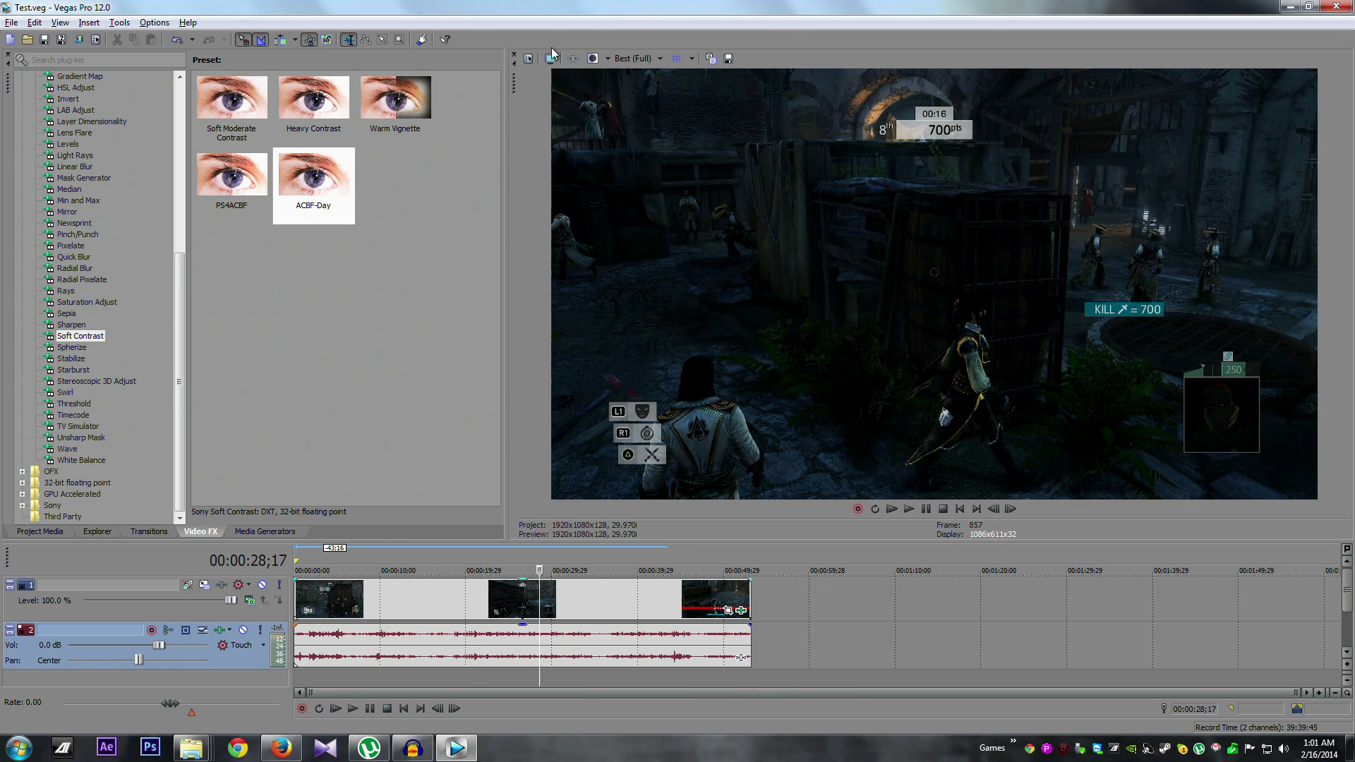
# Step: Start rendering the project, show all output formats instead of favorites only, and select the MainConcept AVC/AAC Internet HD 1080p template
pyautogui.click(11, 22)
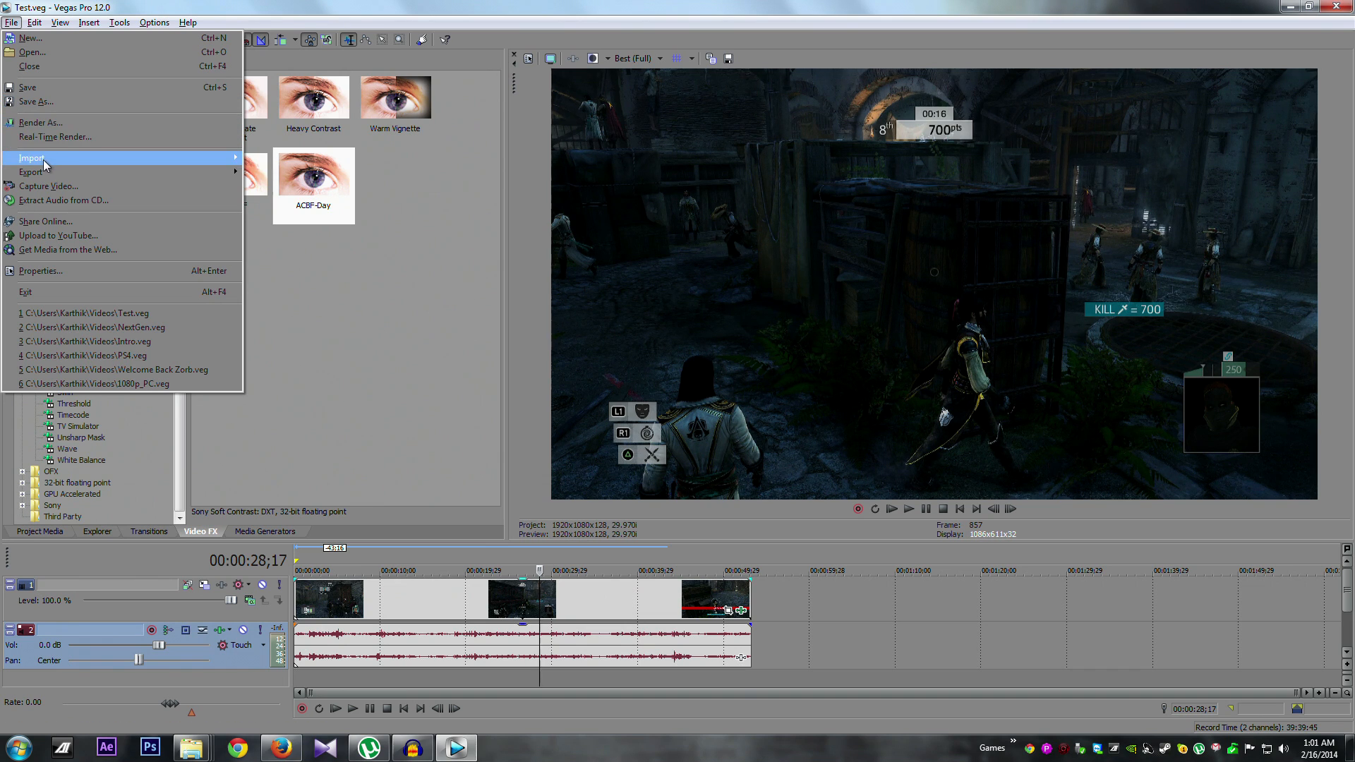
pyautogui.click(51, 124)
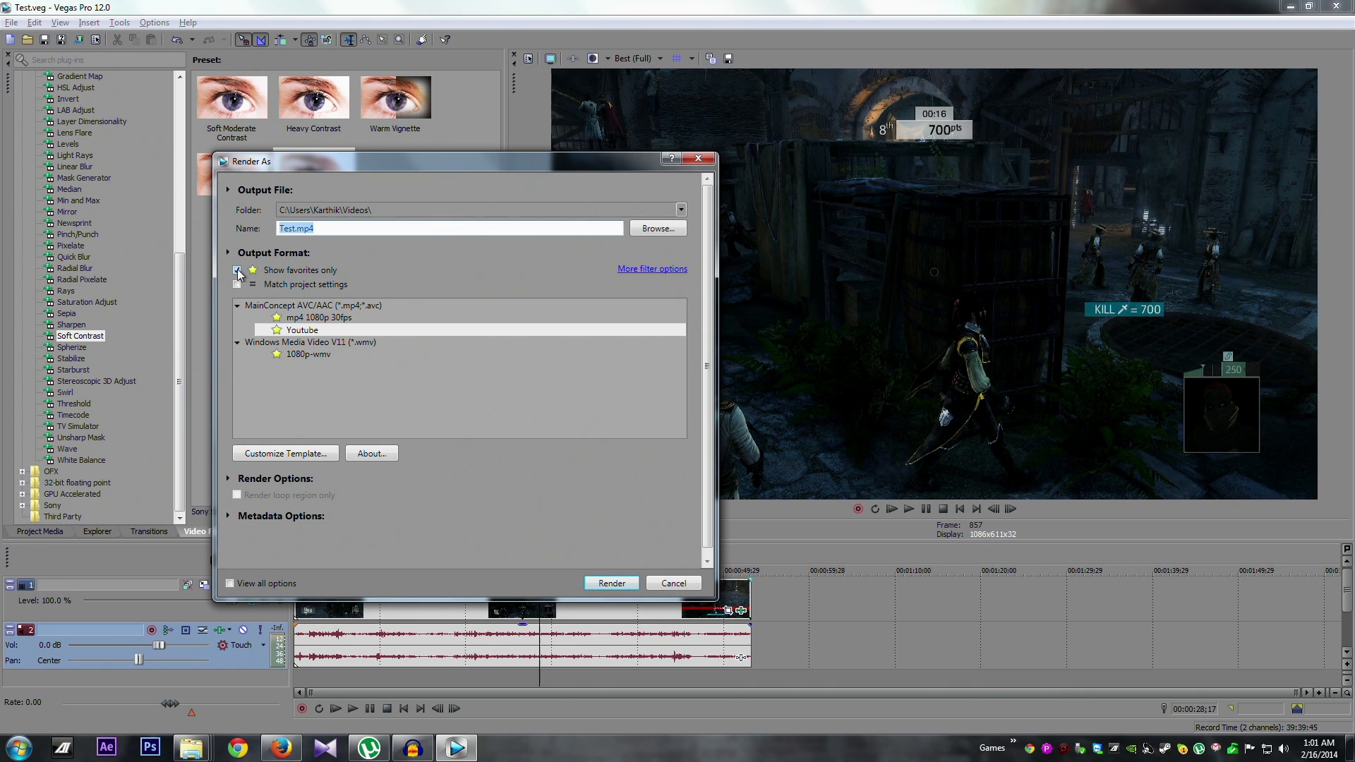
pyautogui.click(237, 269)
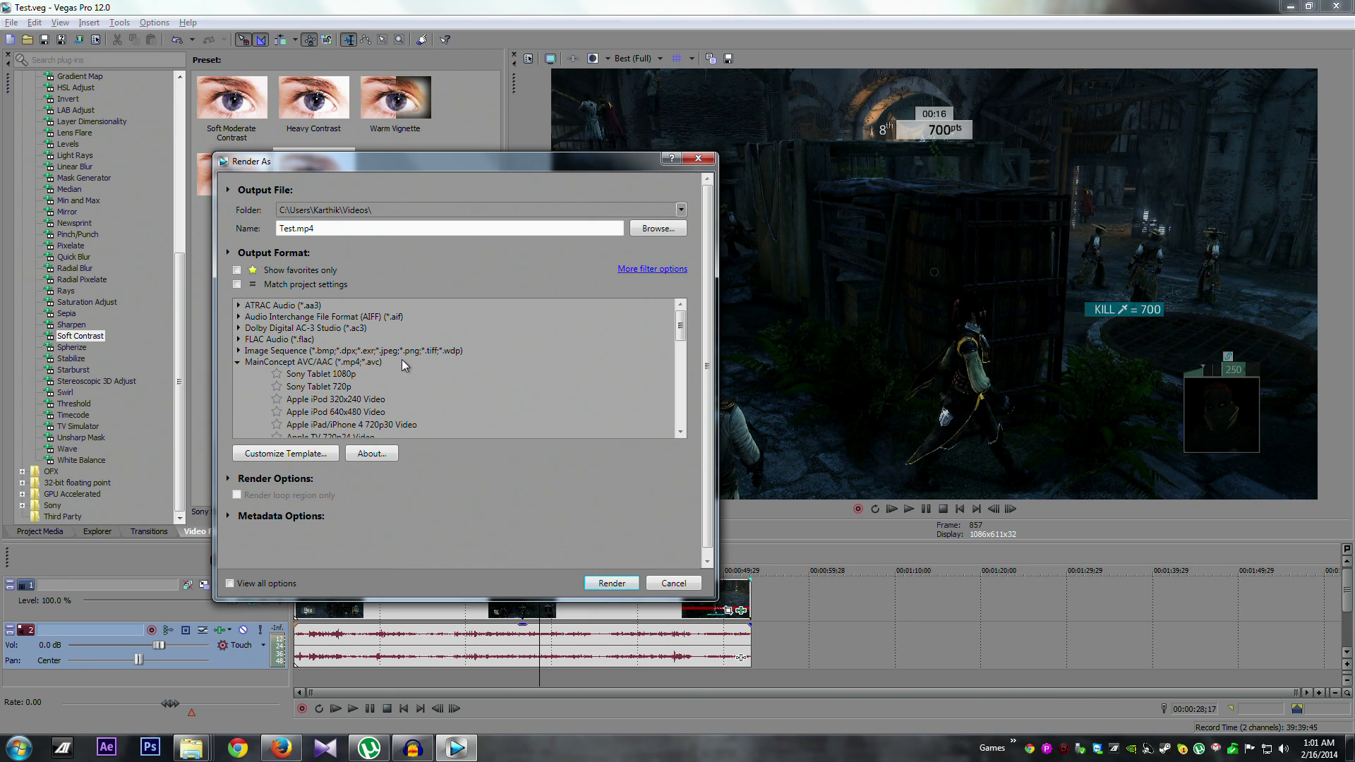
pyautogui.click(336, 363)
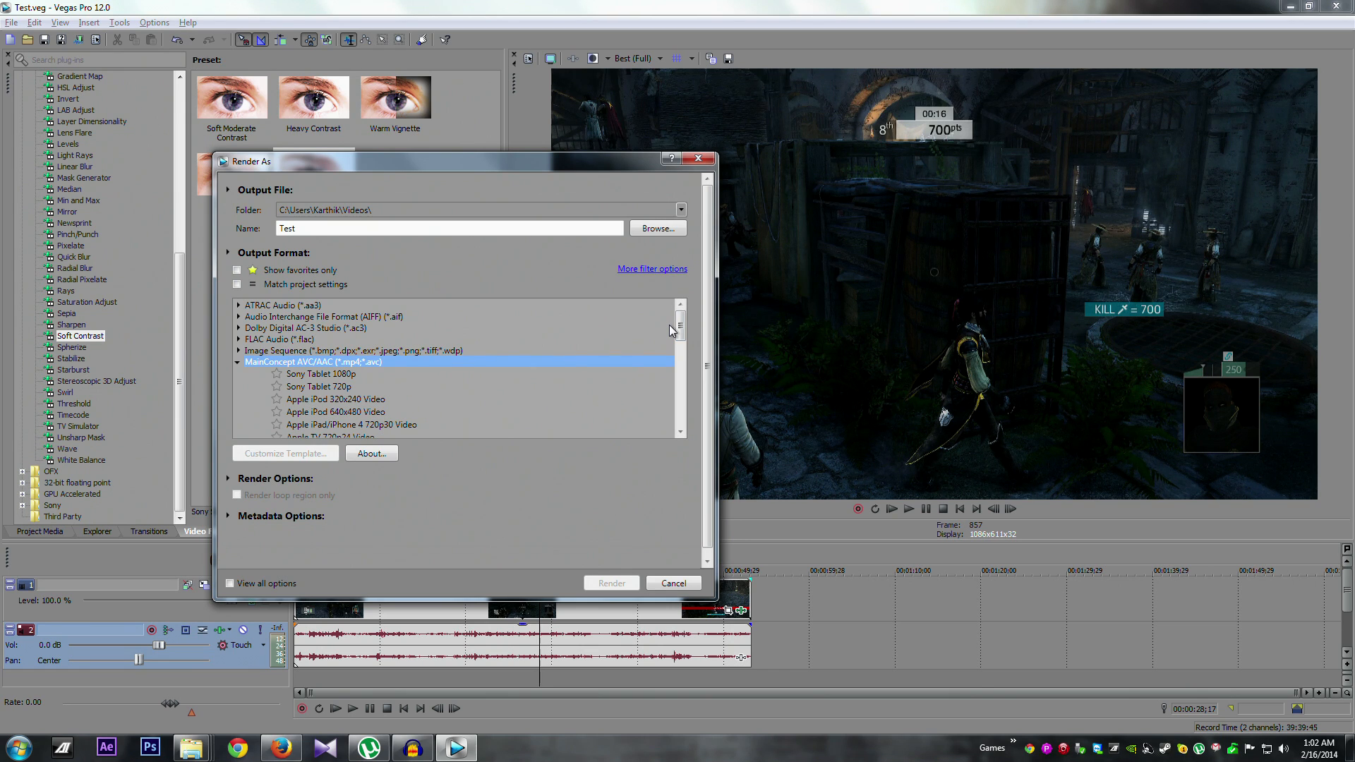
pyautogui.moveTo(680, 325); pyautogui.dragTo(681, 418)
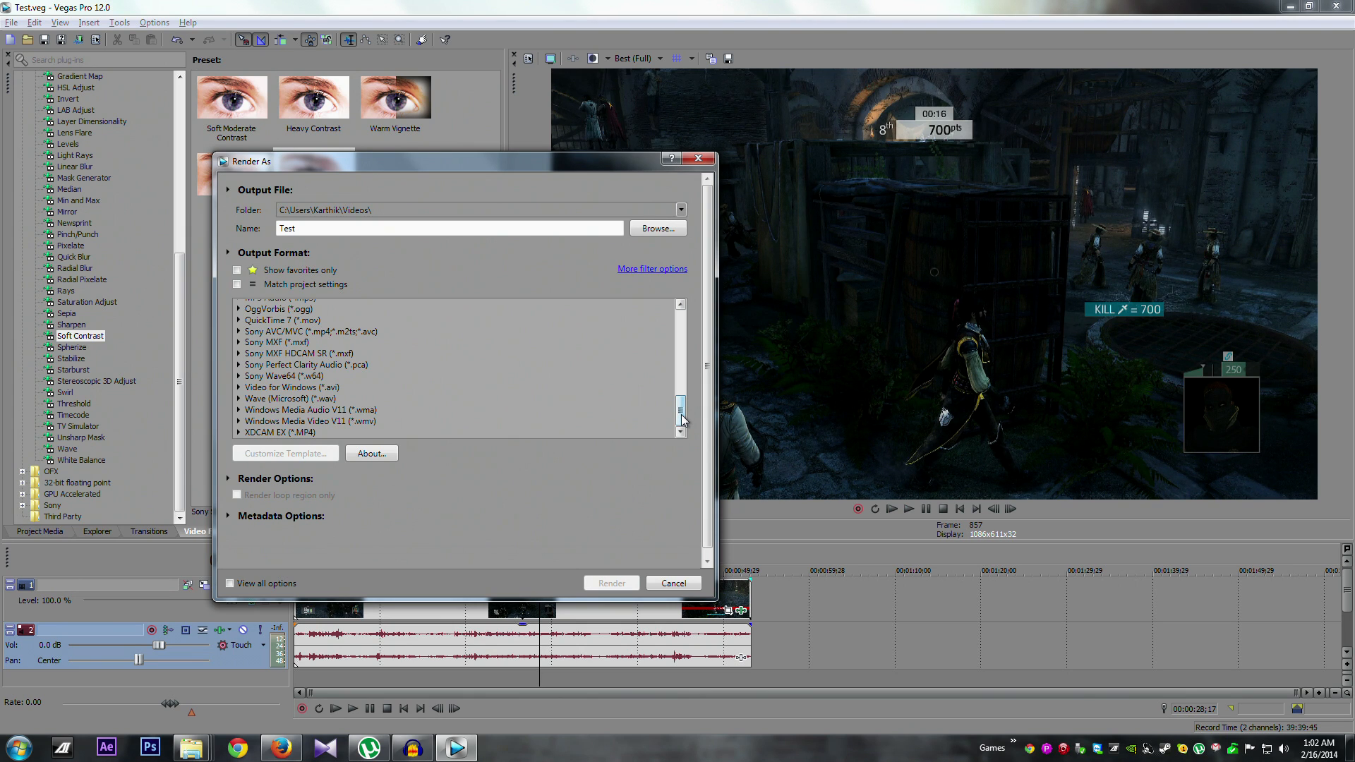
pyautogui.moveTo(682, 419); pyautogui.dragTo(692, 396)
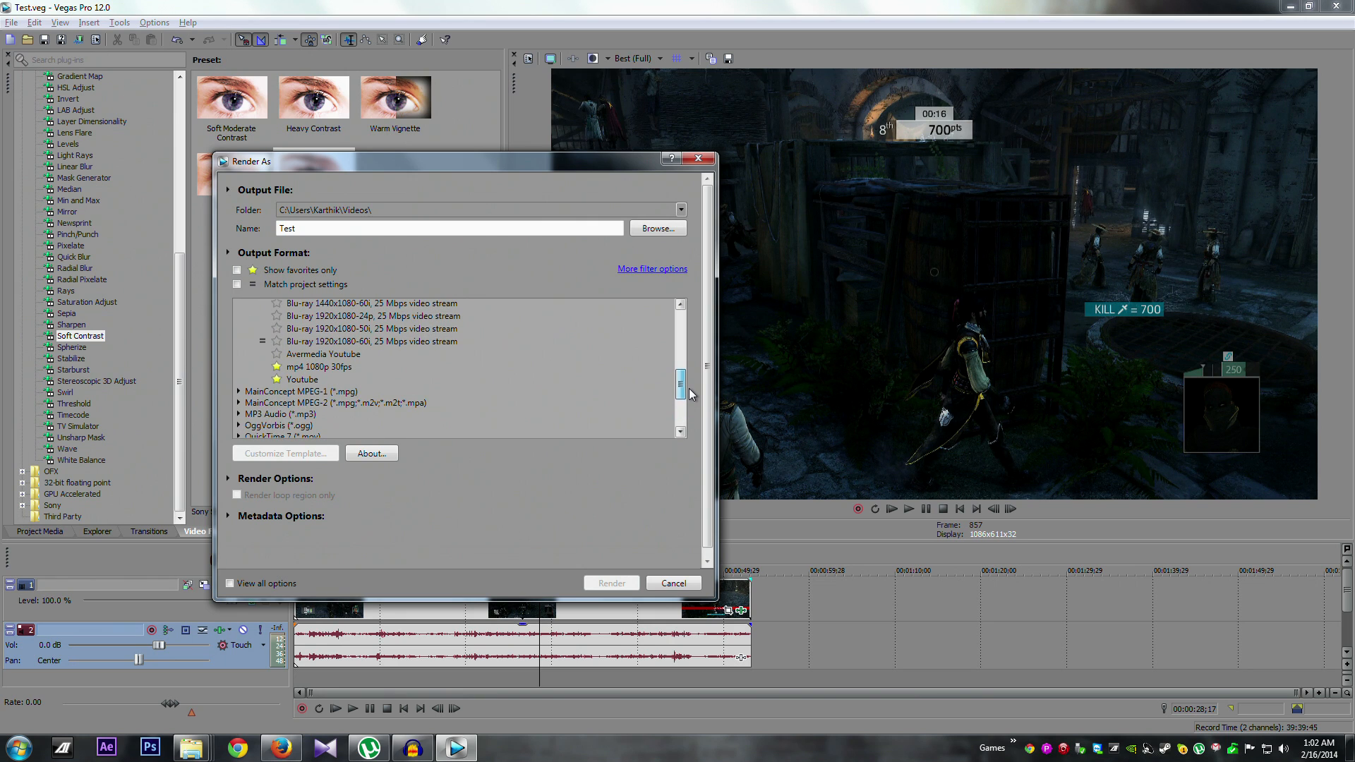
pyautogui.moveTo(688, 388); pyautogui.dragTo(694, 326)
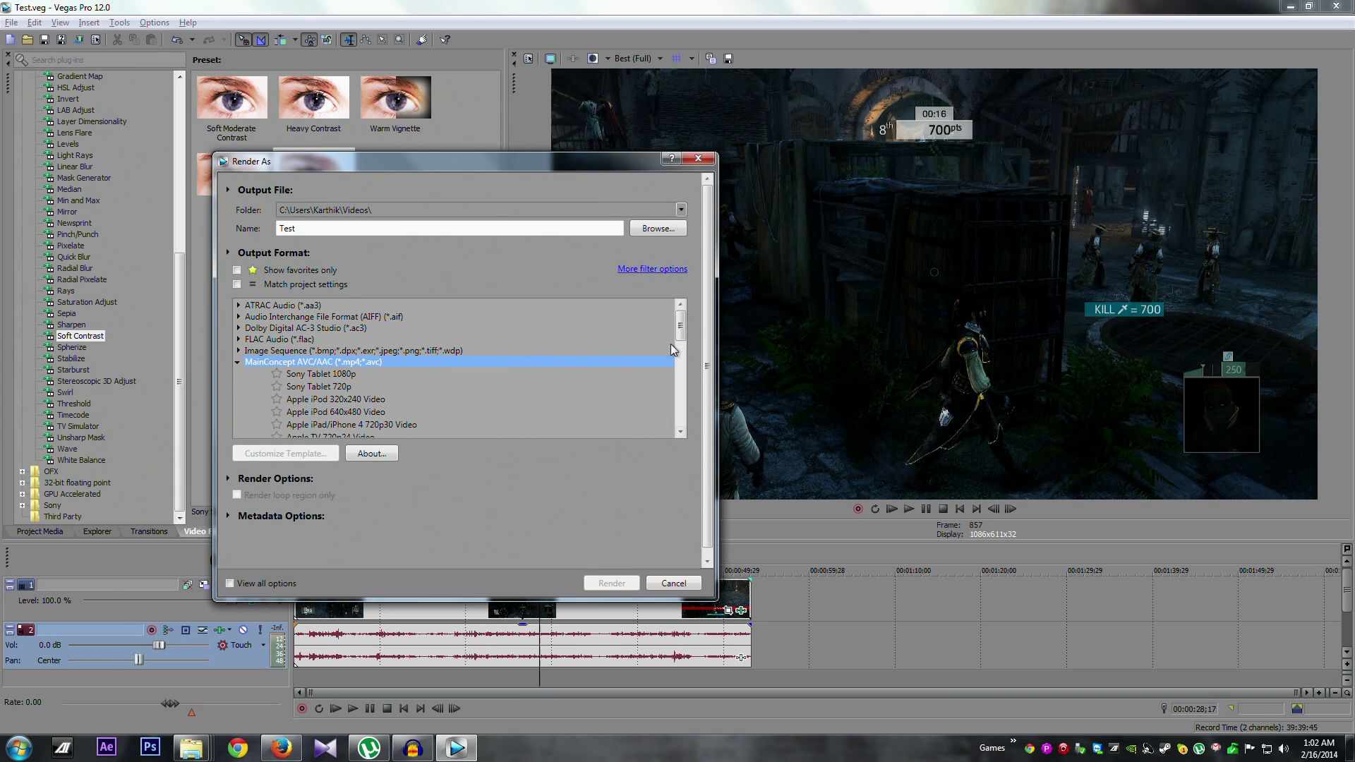
pyautogui.scroll(-3, 673, 350)
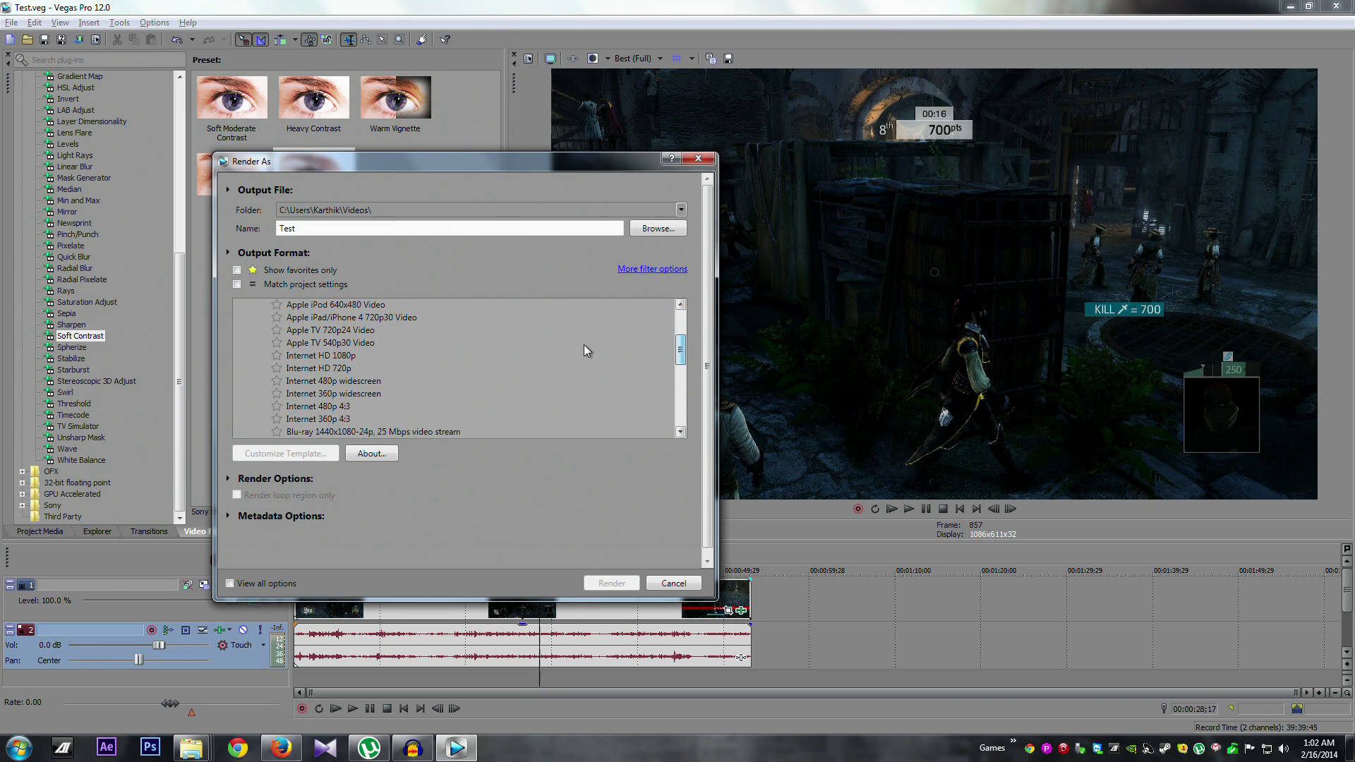
pyautogui.click(321, 356)
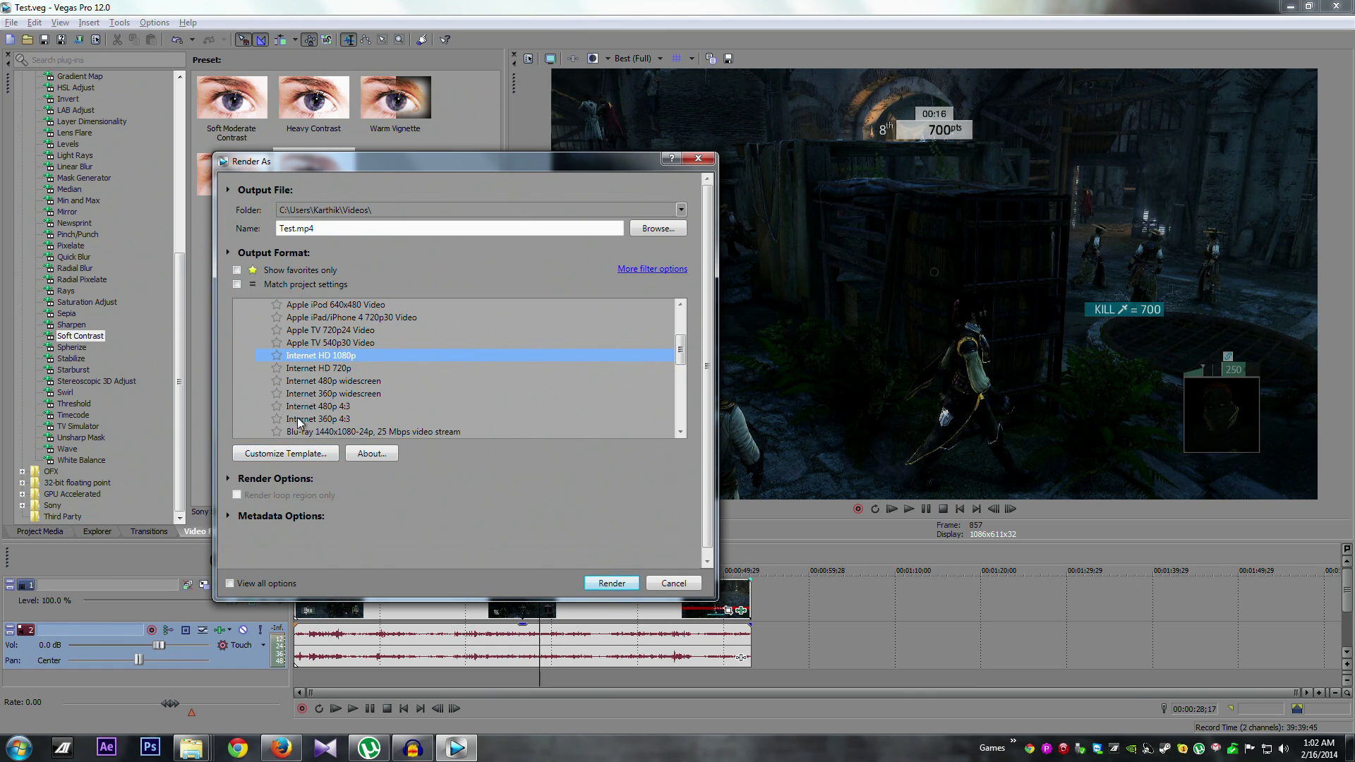
# Step: Customize the template by disallowing source frame rate adjustment and setting a constant bit rate of 14,000,000 bps
pyautogui.click(284, 455)
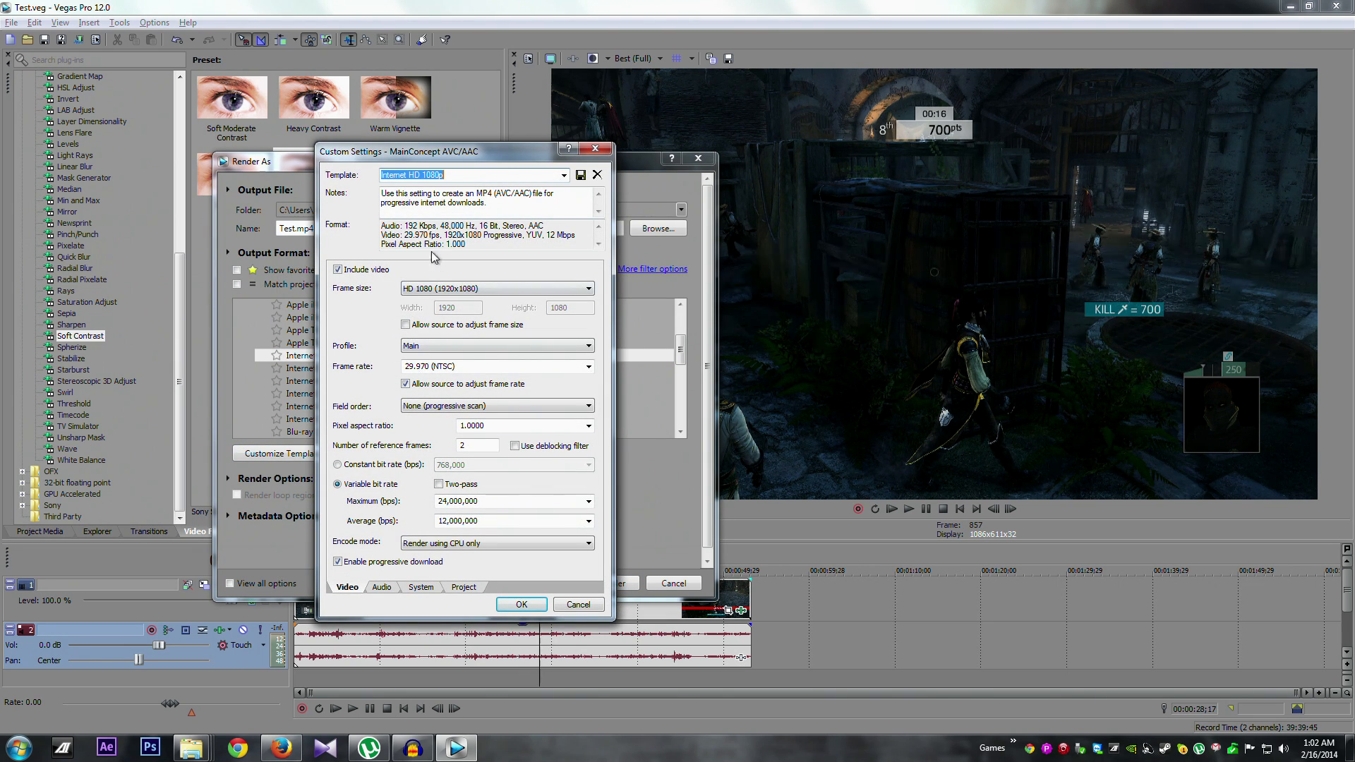
pyautogui.click(461, 290)
pyautogui.click(460, 295)
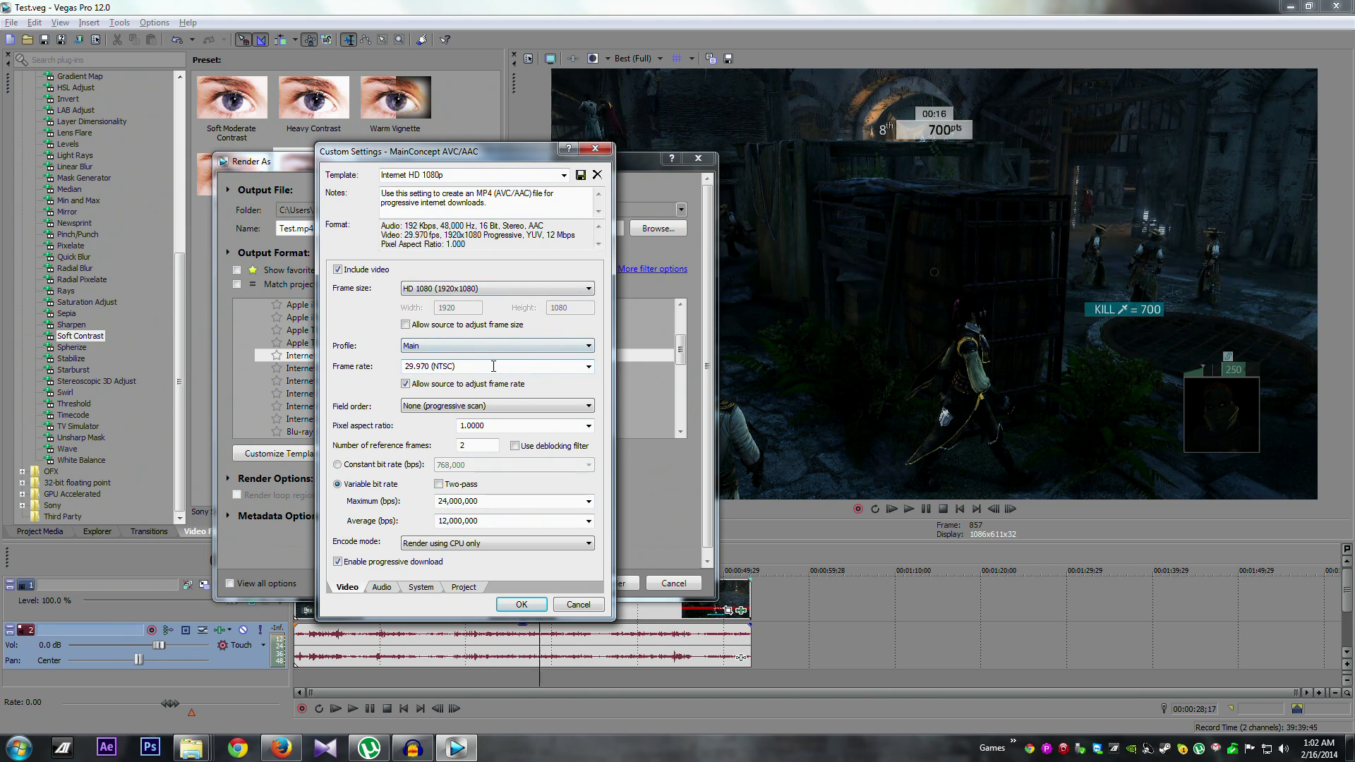
pyautogui.click(406, 386)
pyautogui.click(338, 464)
pyautogui.click(577, 466)
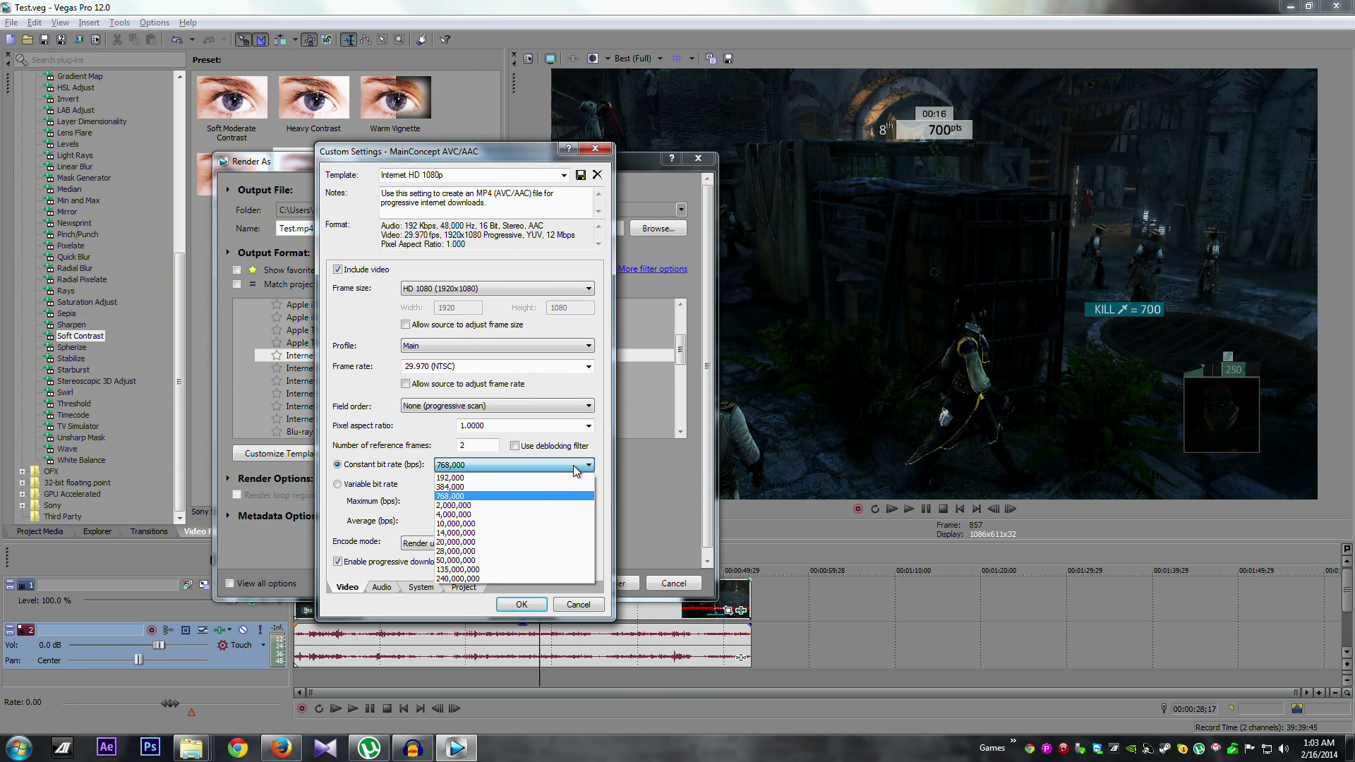
pyautogui.click(511, 531)
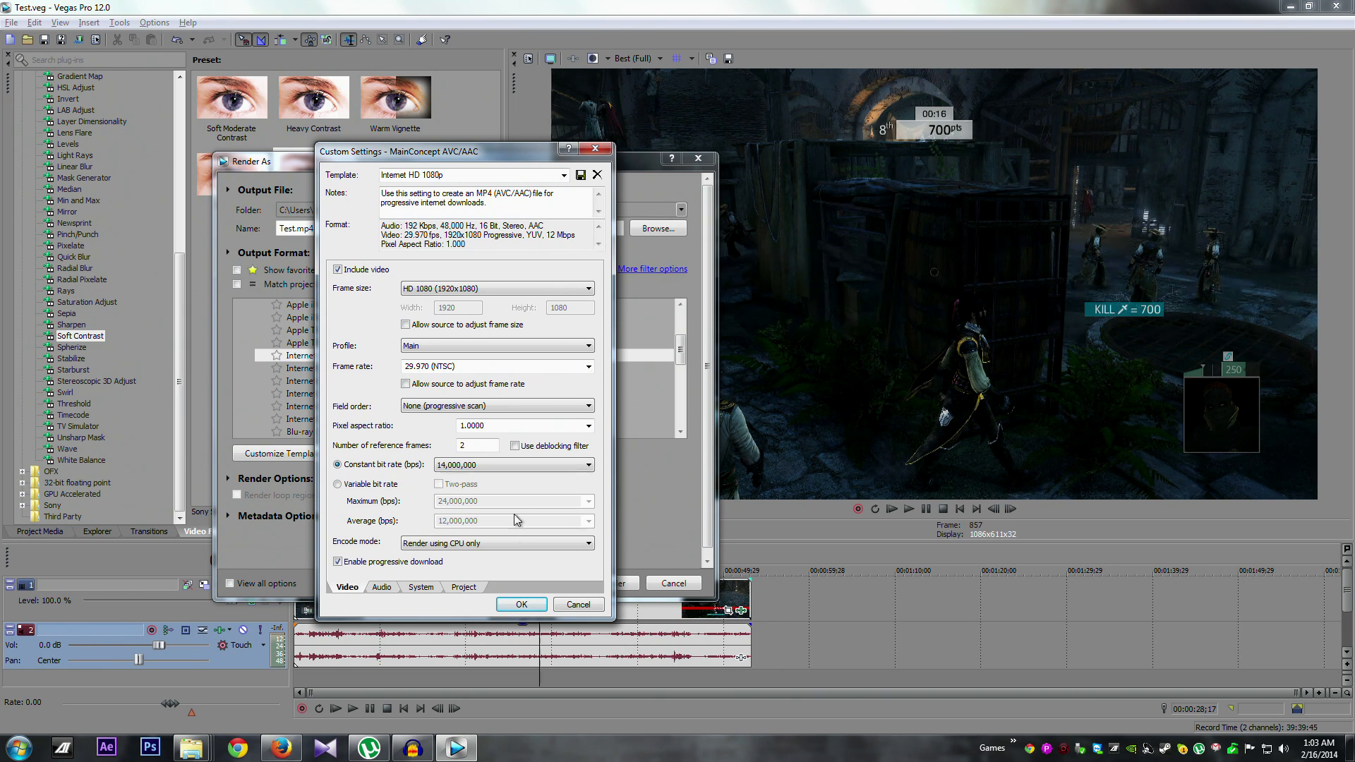
pyautogui.click(532, 466)
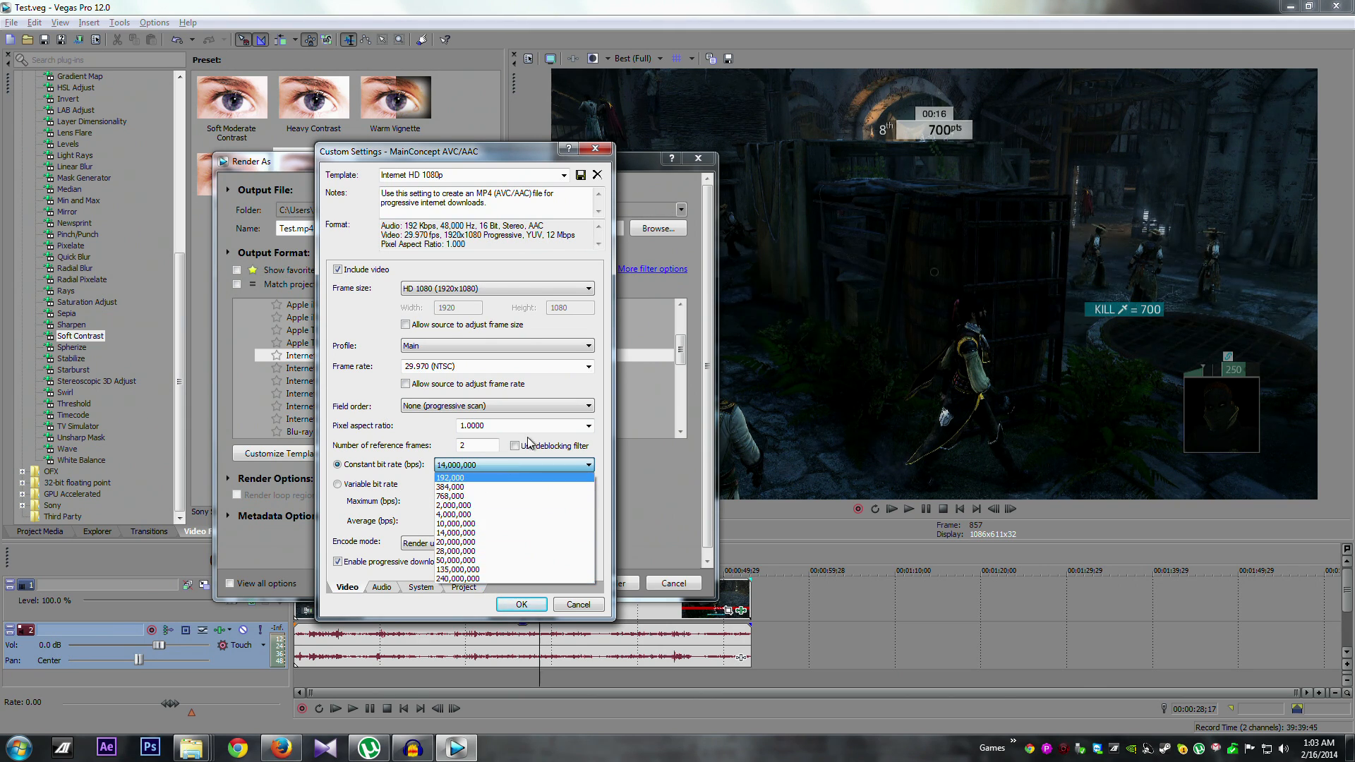
pyautogui.click(414, 427)
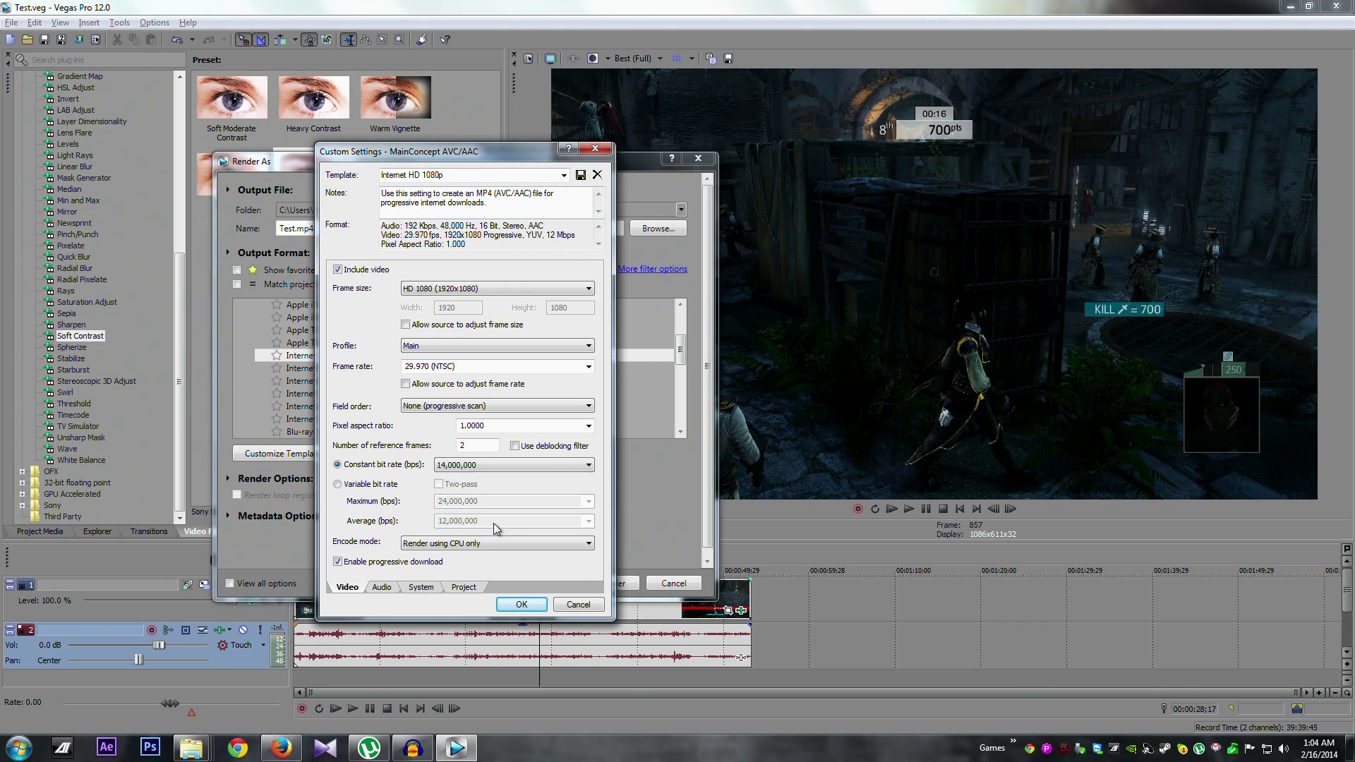
# Step: Review the project and system settings, check the GPU, and set the encode mode to Render using CUDA if available
pyautogui.click(509, 543)
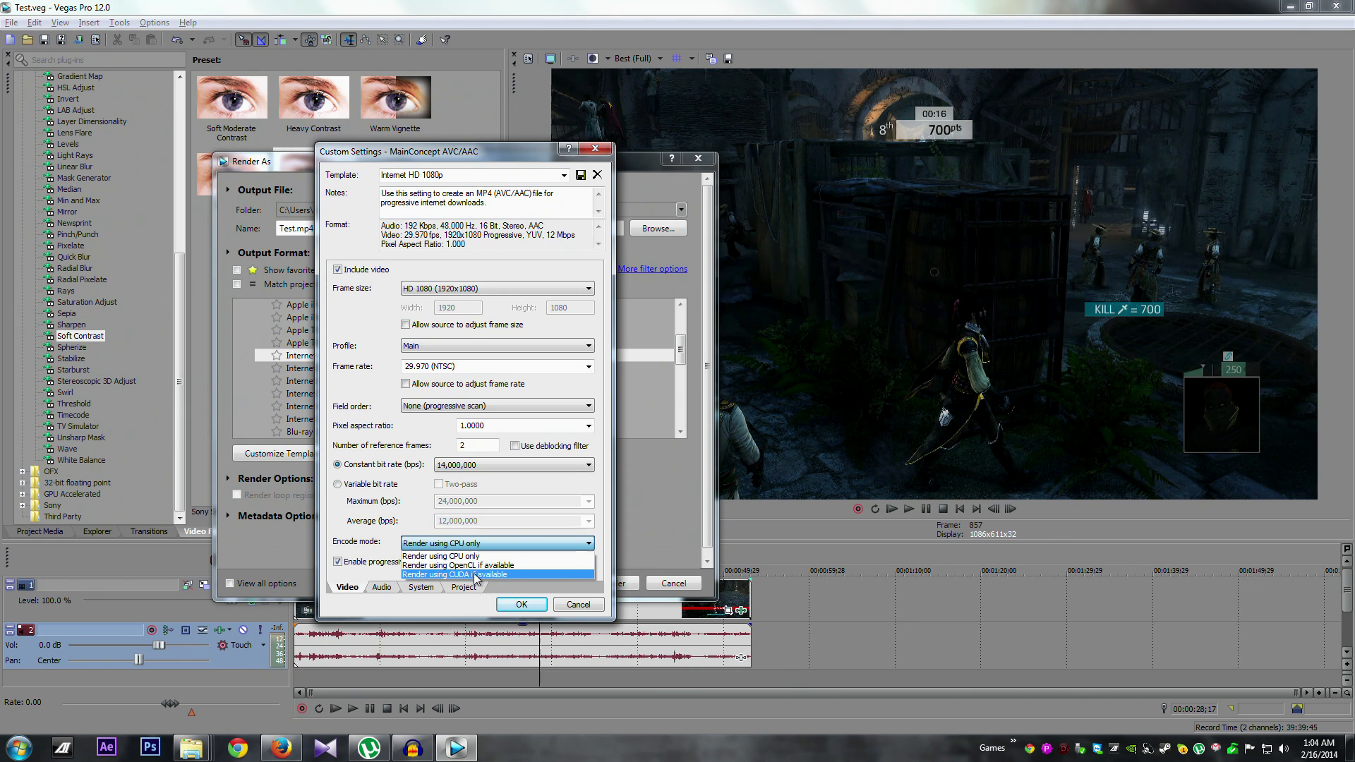
pyautogui.click(418, 504)
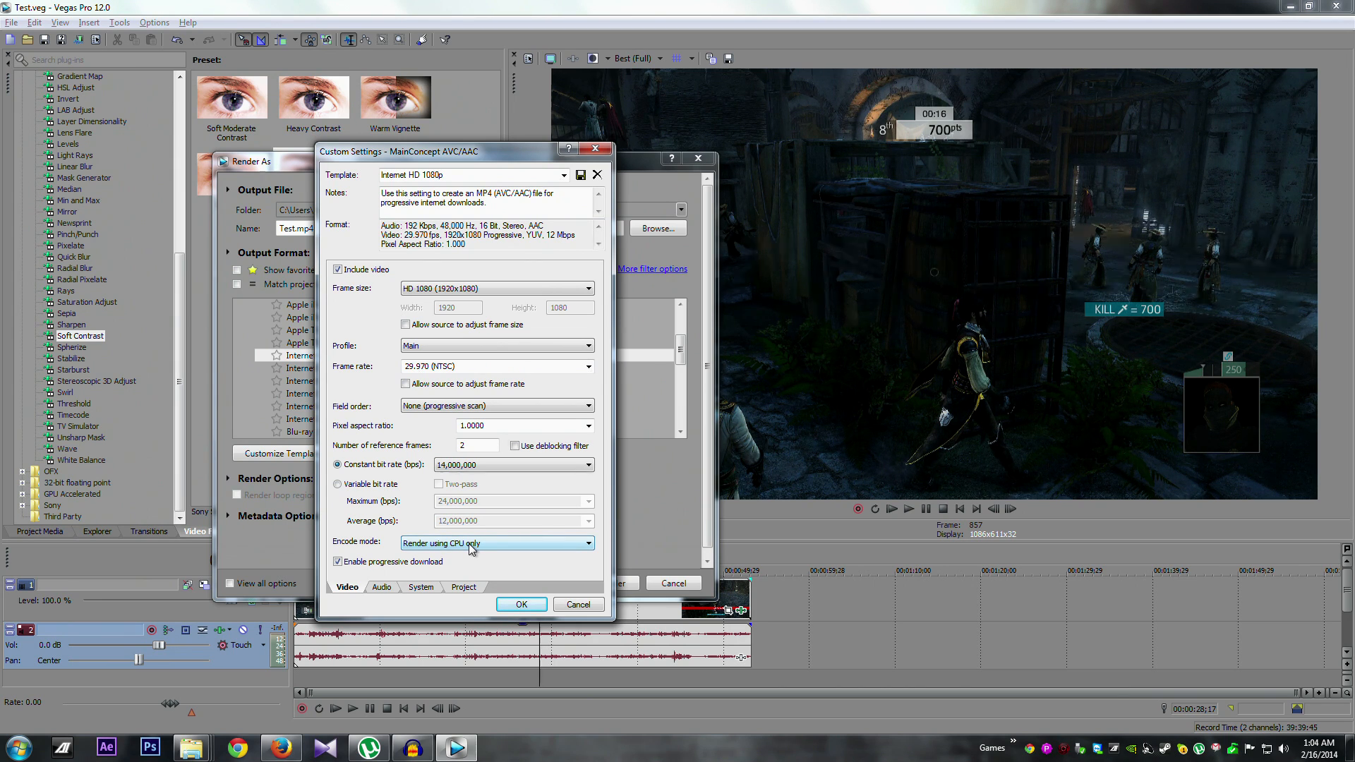
pyautogui.click(460, 588)
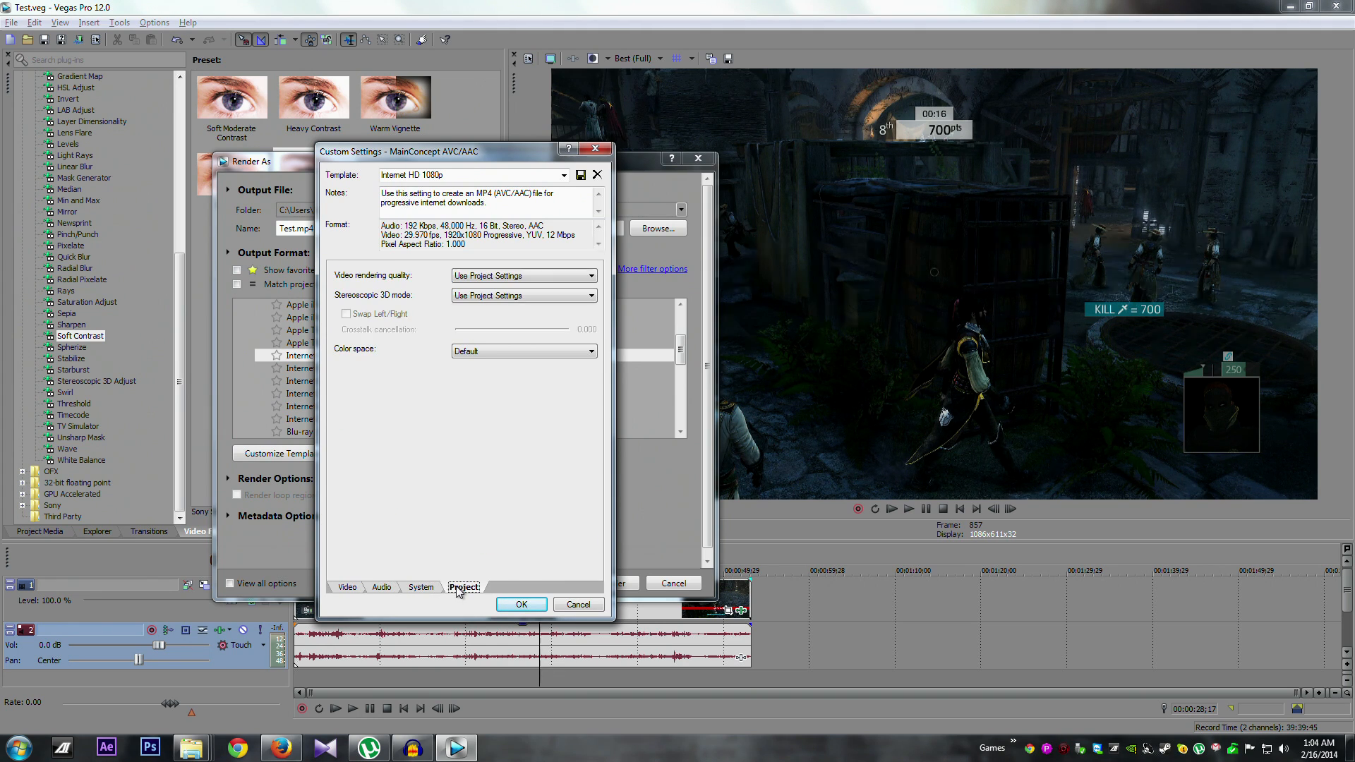
pyautogui.click(421, 588)
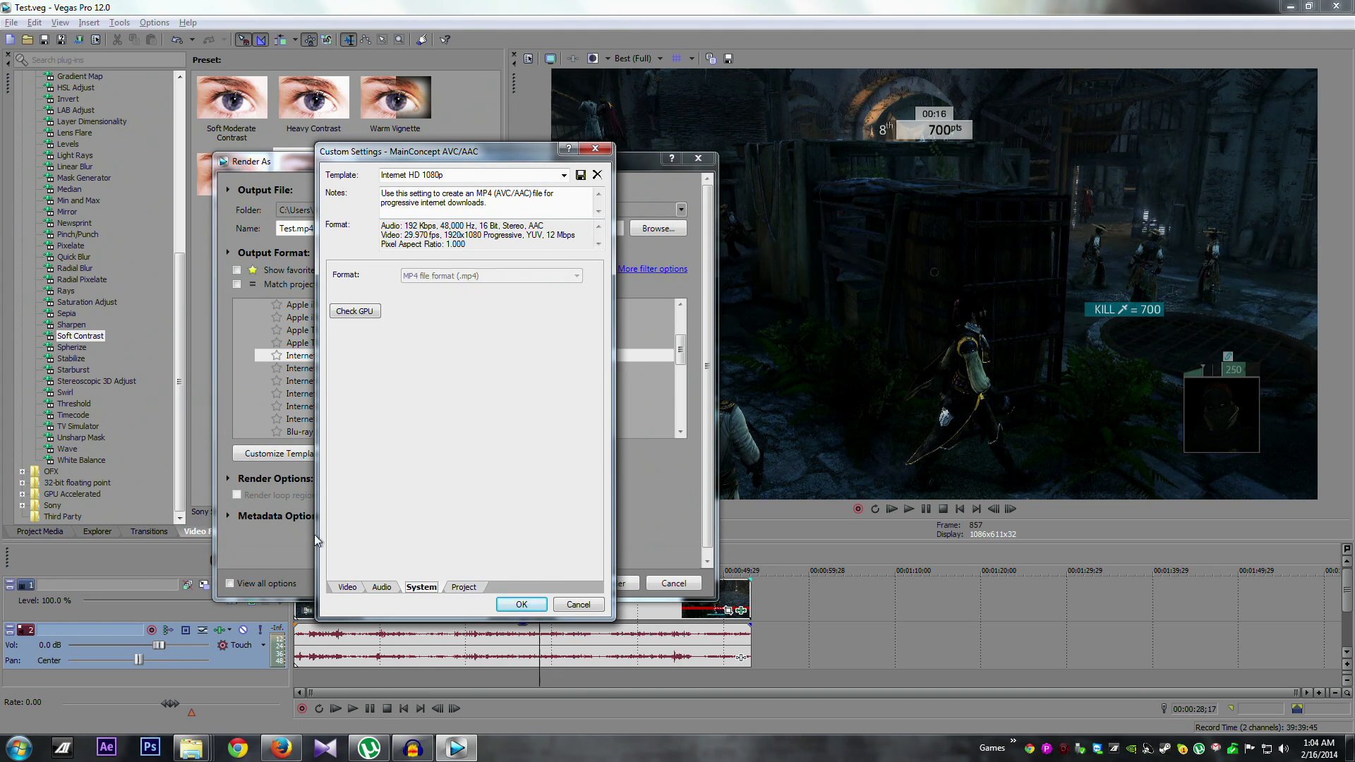
pyautogui.click(360, 312)
pyautogui.click(348, 586)
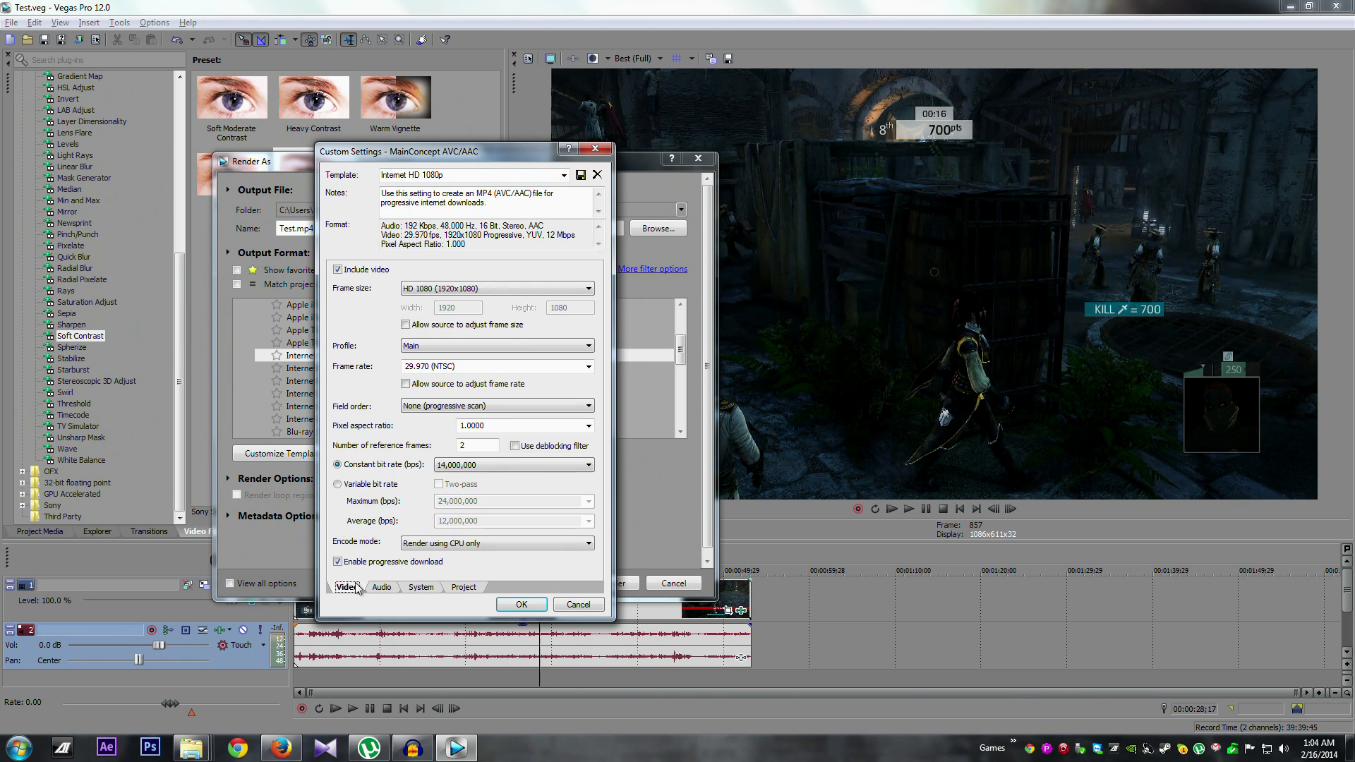
pyautogui.click(494, 543)
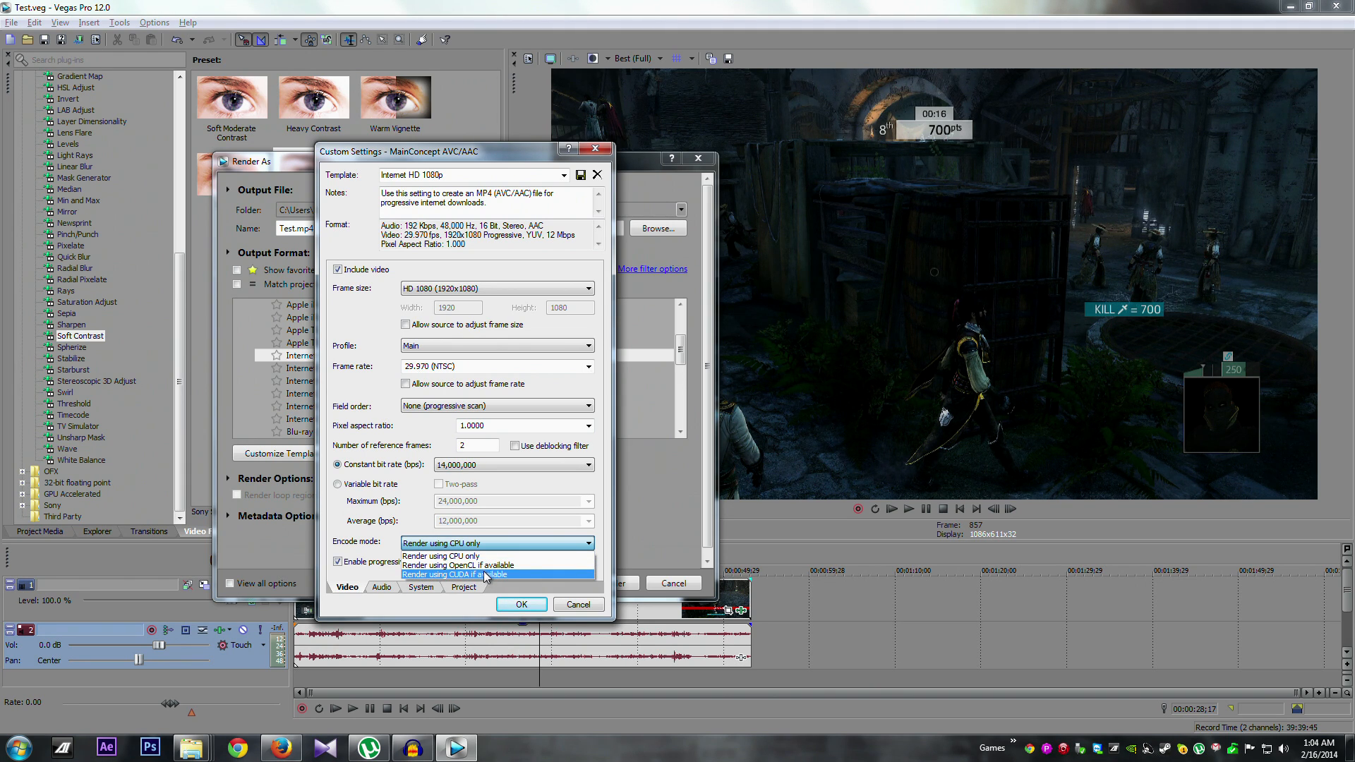
pyautogui.click(485, 575)
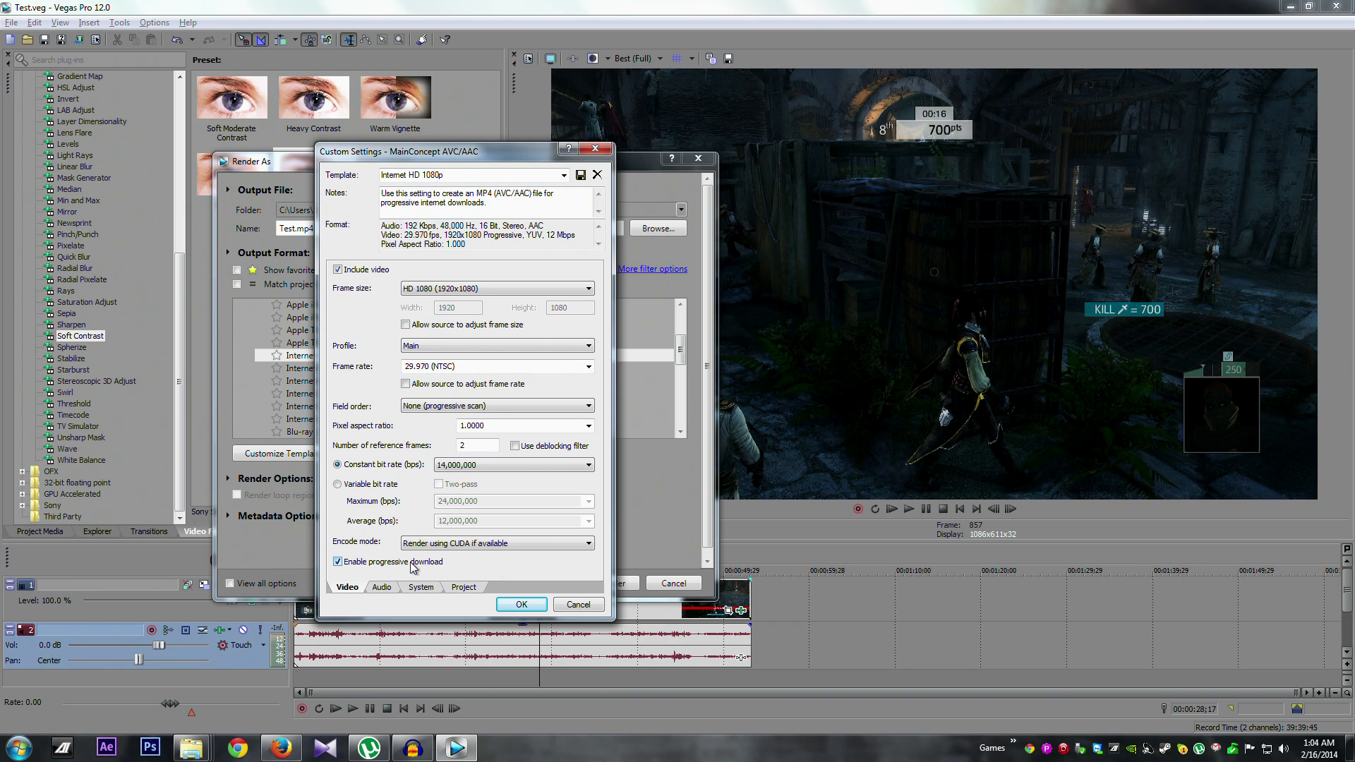
pyautogui.click(386, 562)
# Step: Review the template's audio bit rate options and its system settings
pyautogui.click(393, 593)
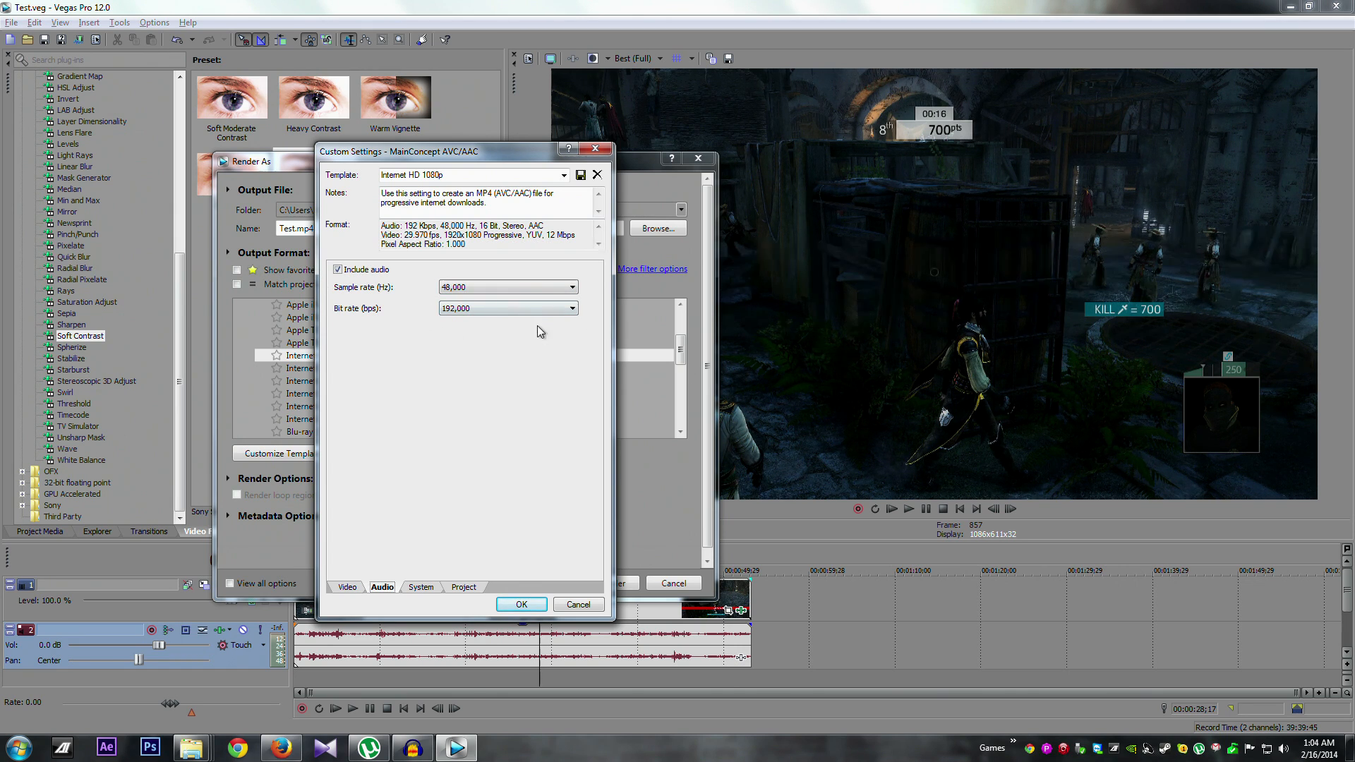
pyautogui.click(514, 309)
pyautogui.click(400, 511)
pyautogui.click(422, 590)
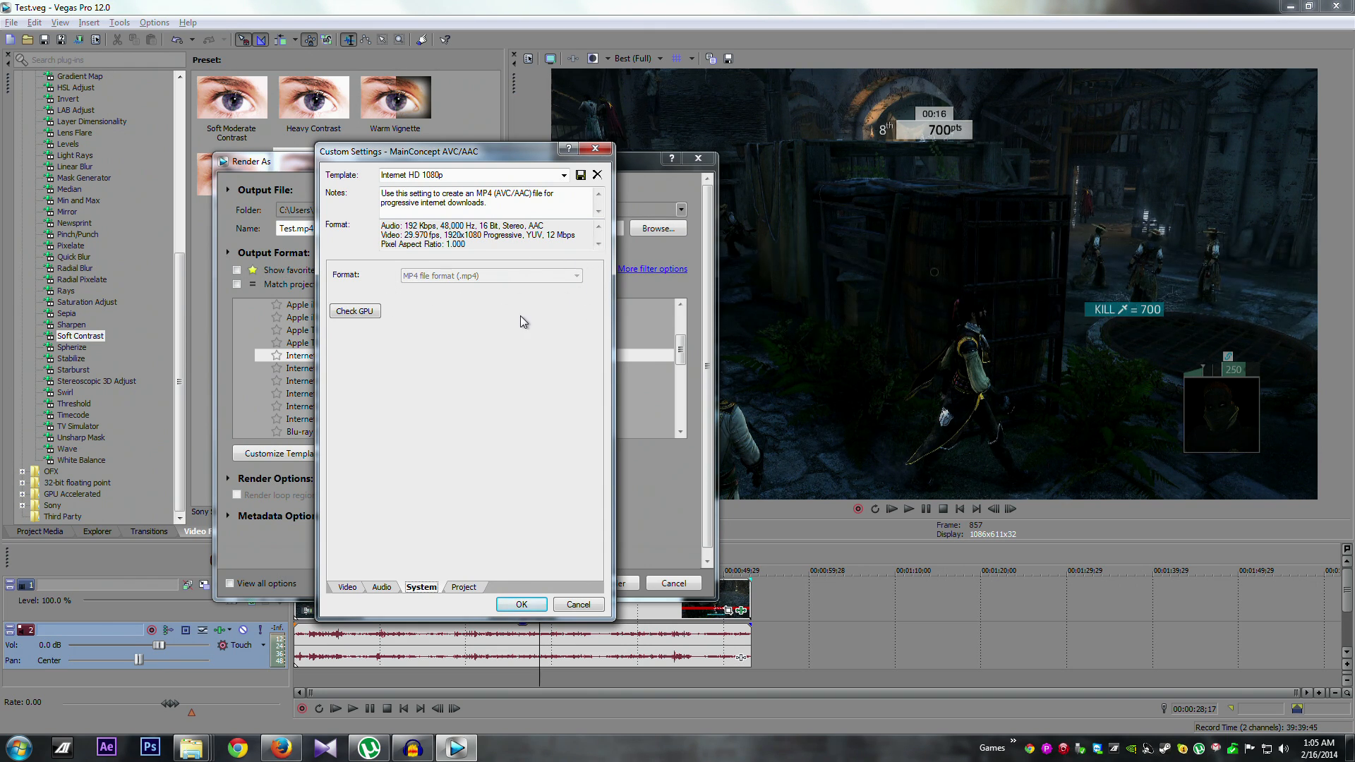
# Step: Save the customized MainConcept AVC/AAC settings as a new template named Zorb and accept them
pyautogui.moveTo(455, 152); pyautogui.dragTo(580, 174)
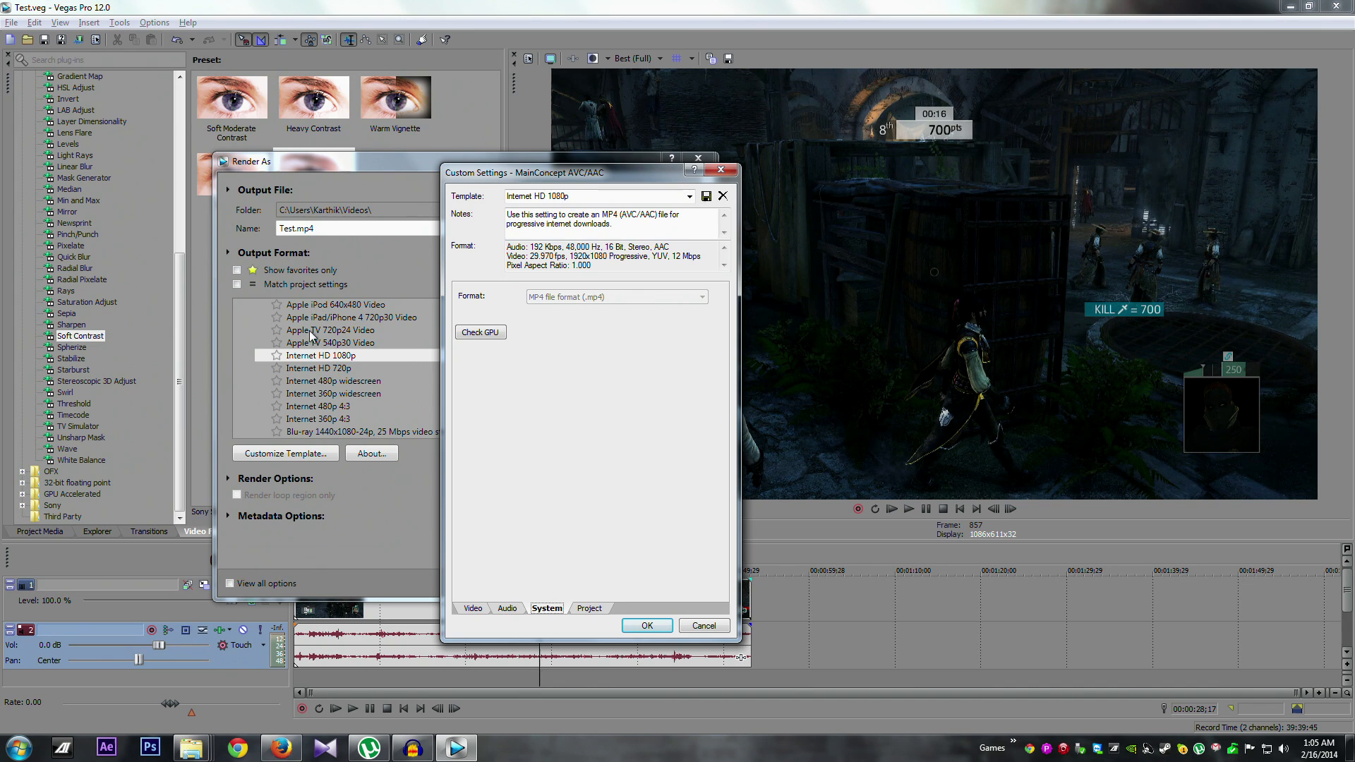
pyautogui.moveTo(609, 182); pyautogui.dragTo(535, 148)
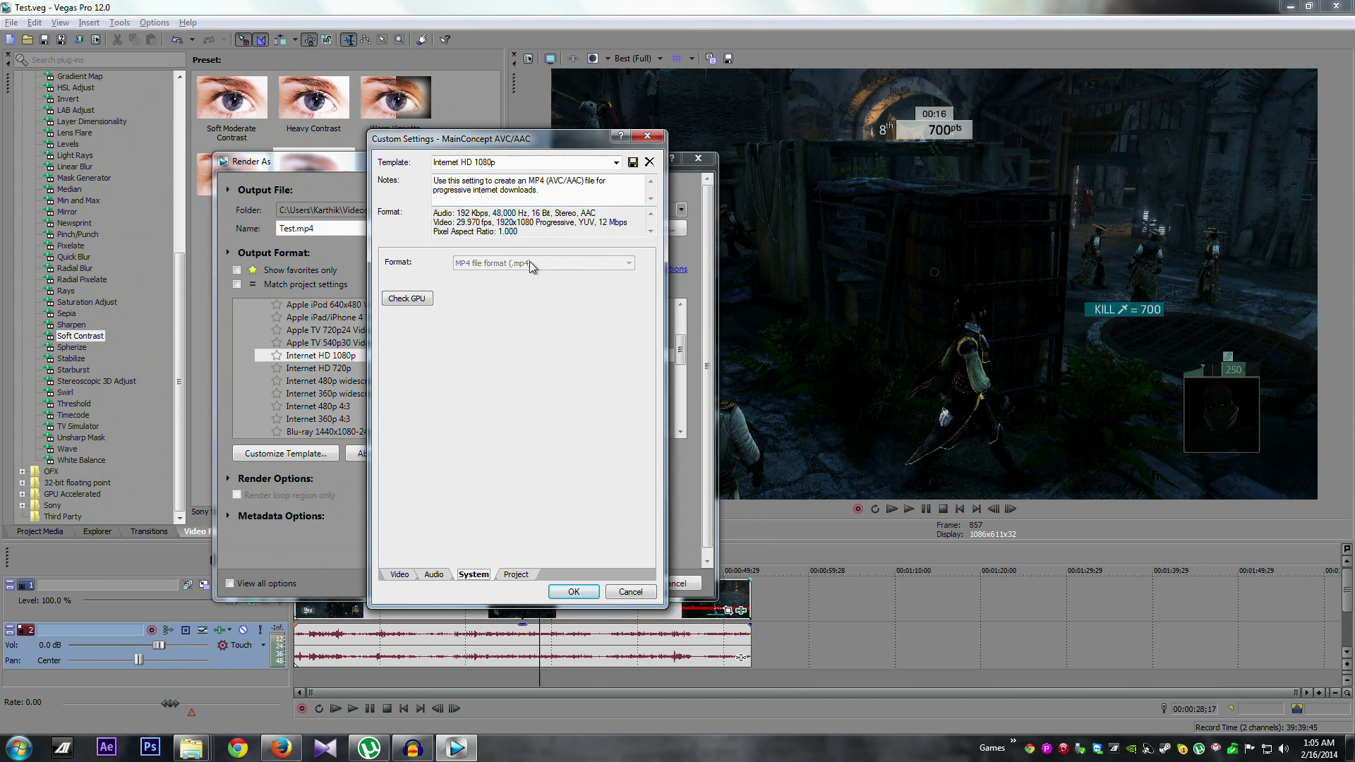
pyautogui.click(580, 599)
pyautogui.moveTo(506, 162); pyautogui.dragTo(321, 154)
pyautogui.write('Zorb')
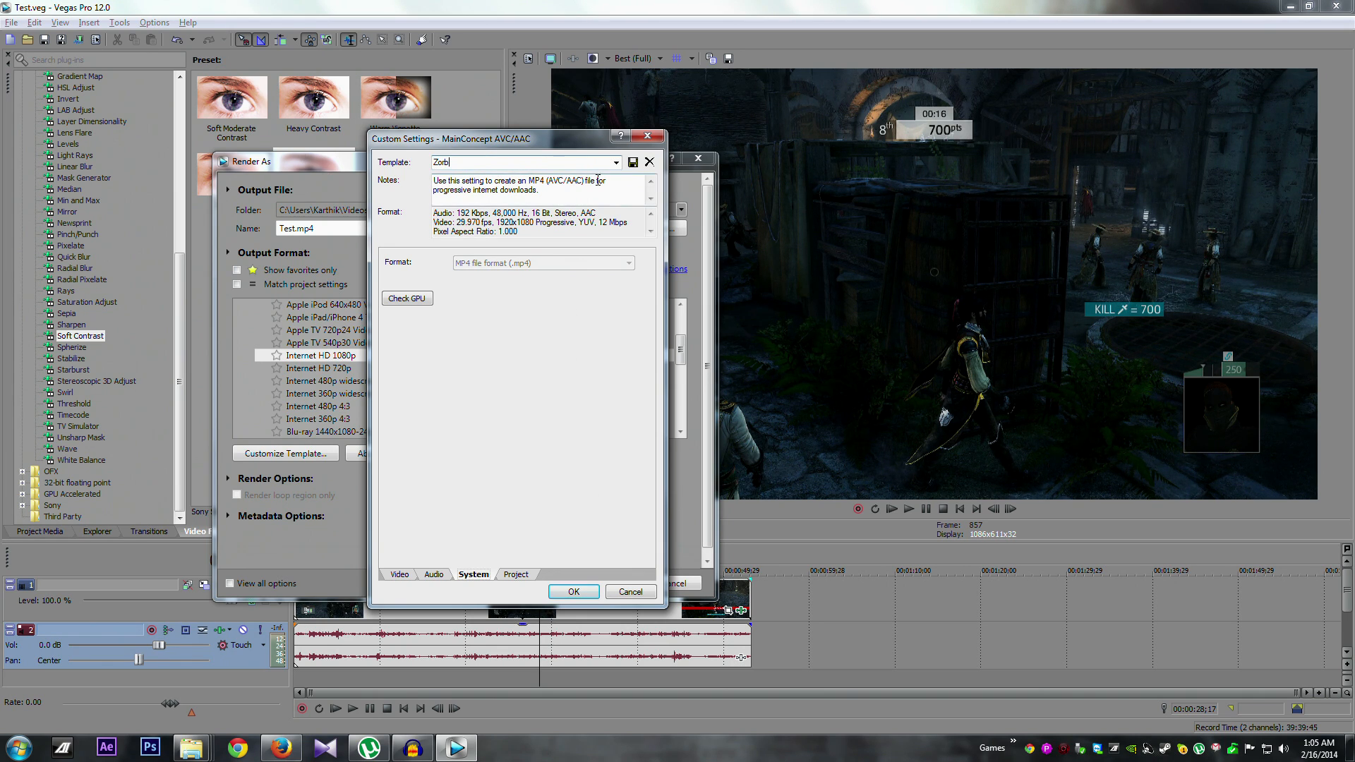
pyautogui.click(633, 162)
pyautogui.click(590, 597)
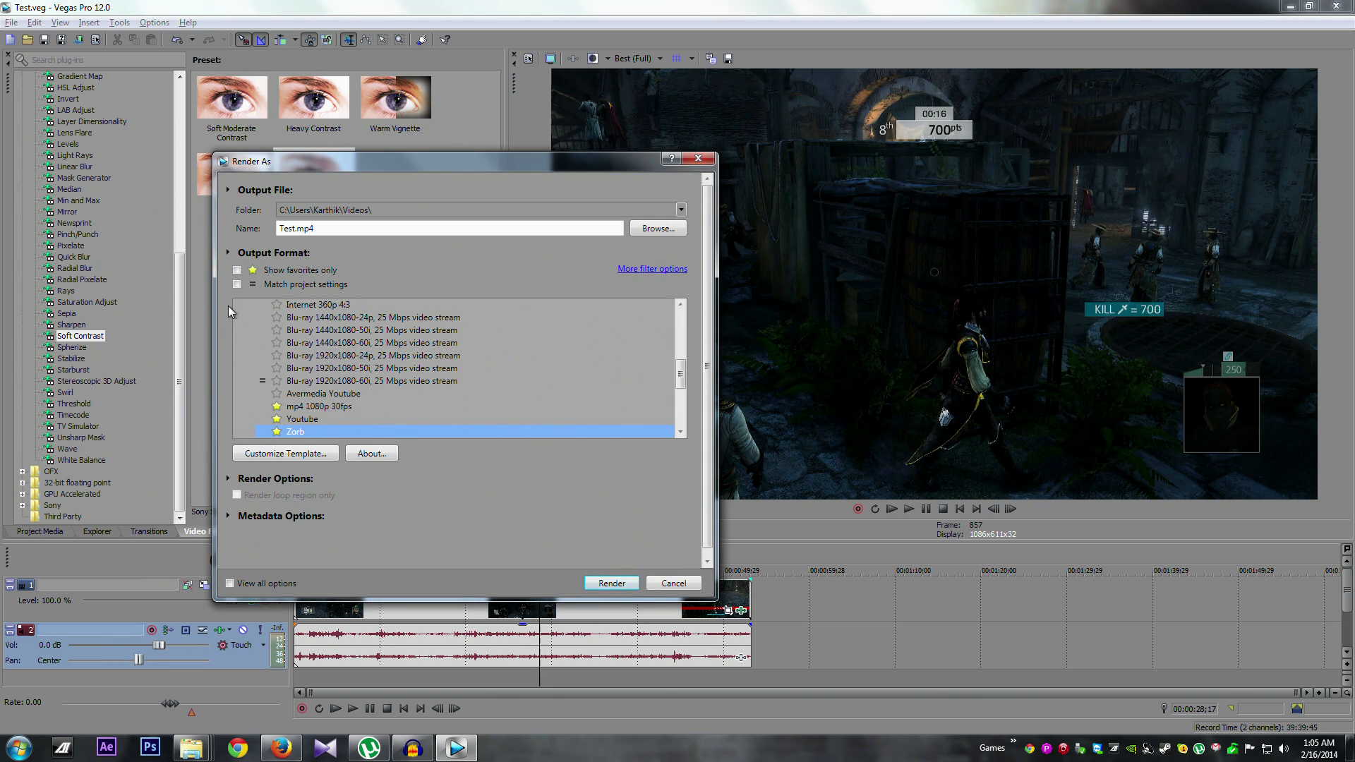
# Step: Show only favorite output formats, look through the favorite templates, and render Test.mp4 with the Zorb template
pyautogui.click(237, 270)
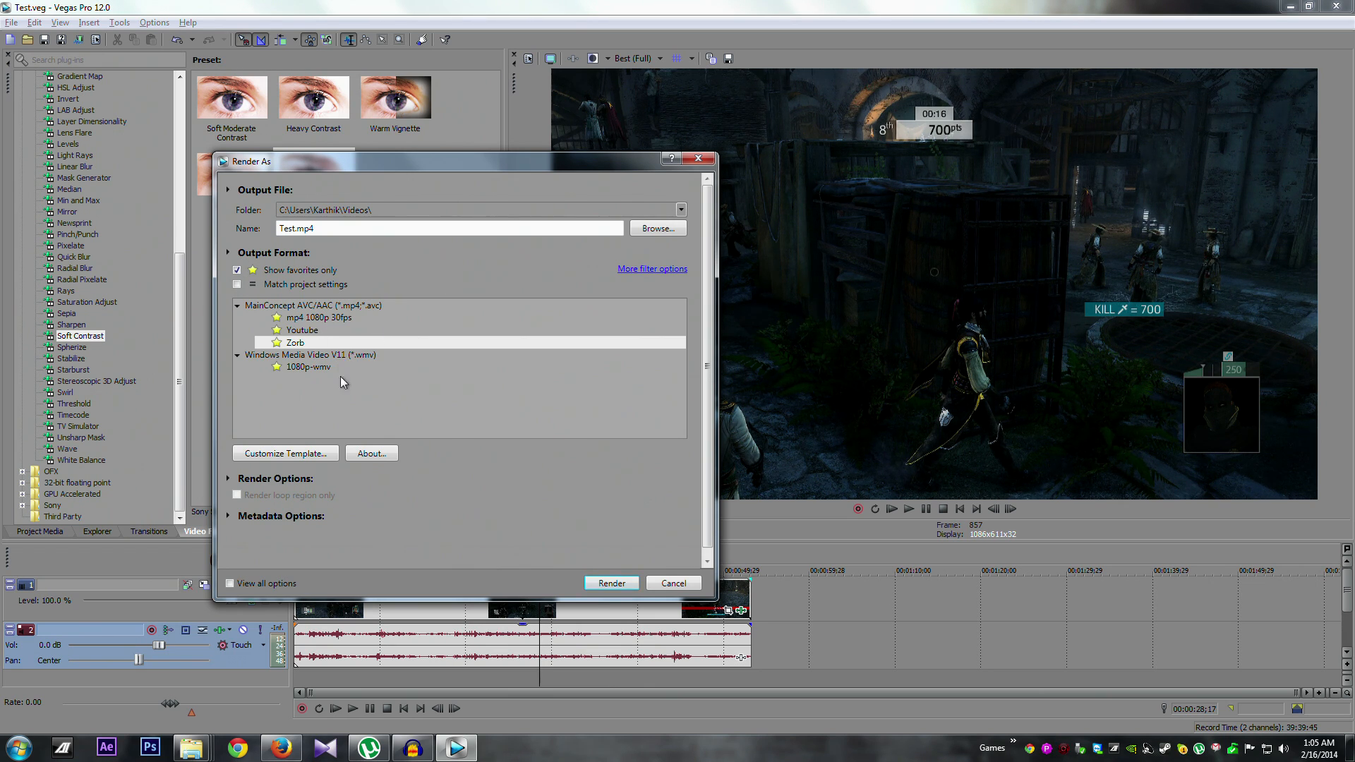
pyautogui.click(309, 319)
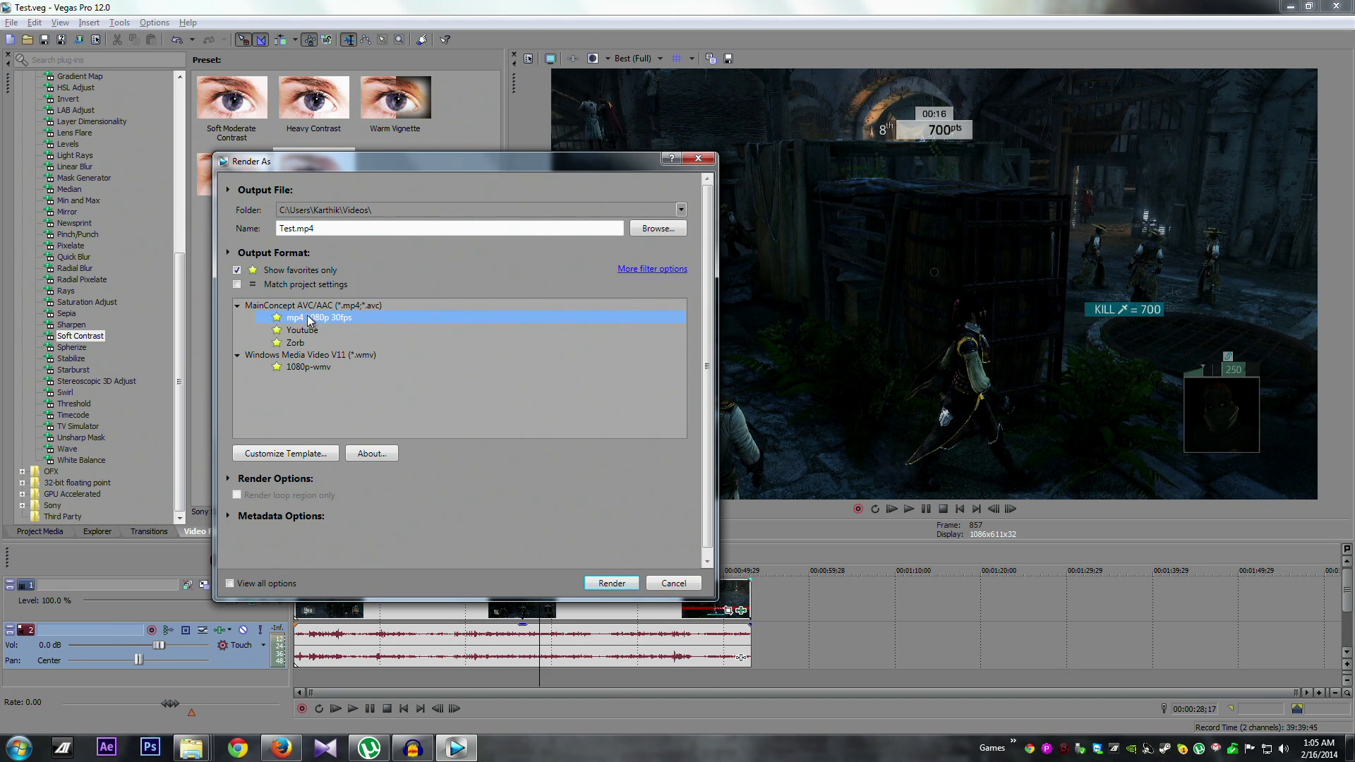
pyautogui.click(302, 330)
pyautogui.click(316, 366)
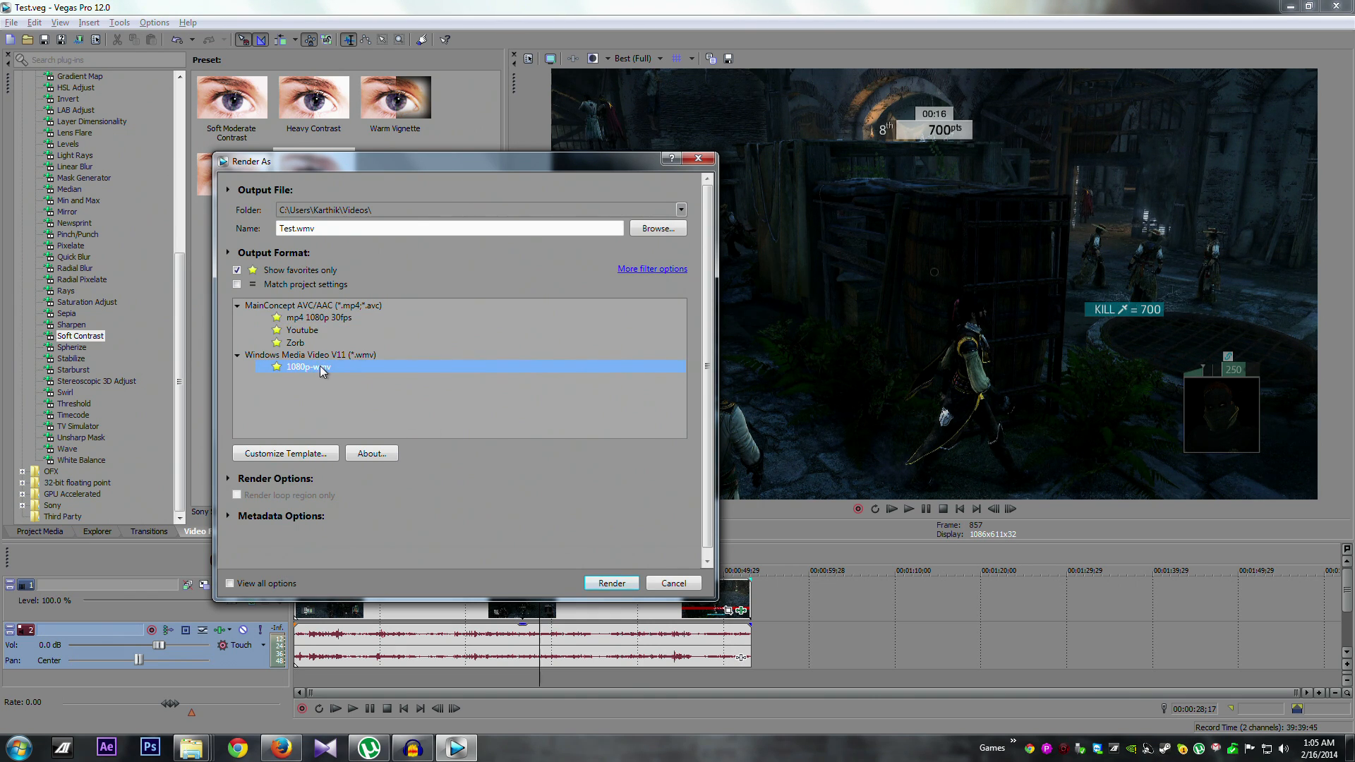
pyautogui.click(300, 342)
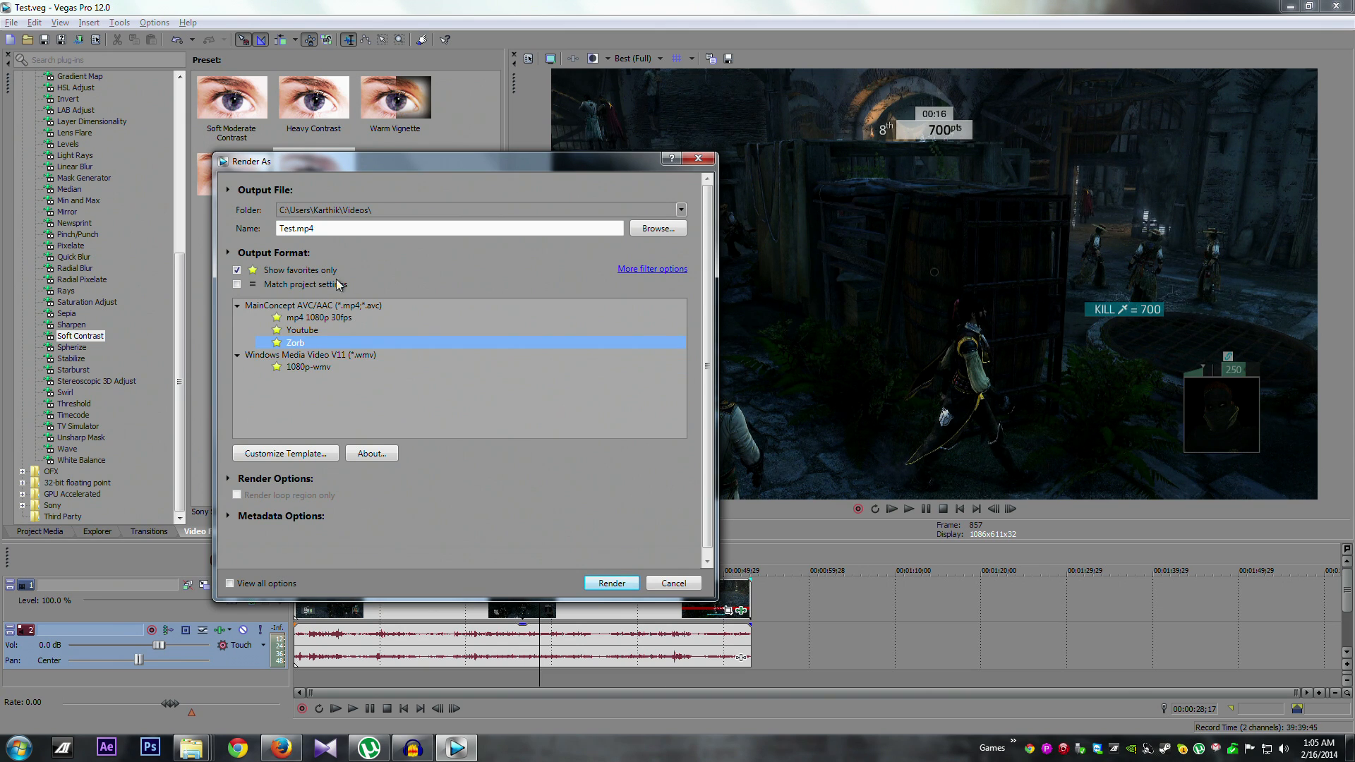
pyautogui.click(615, 582)
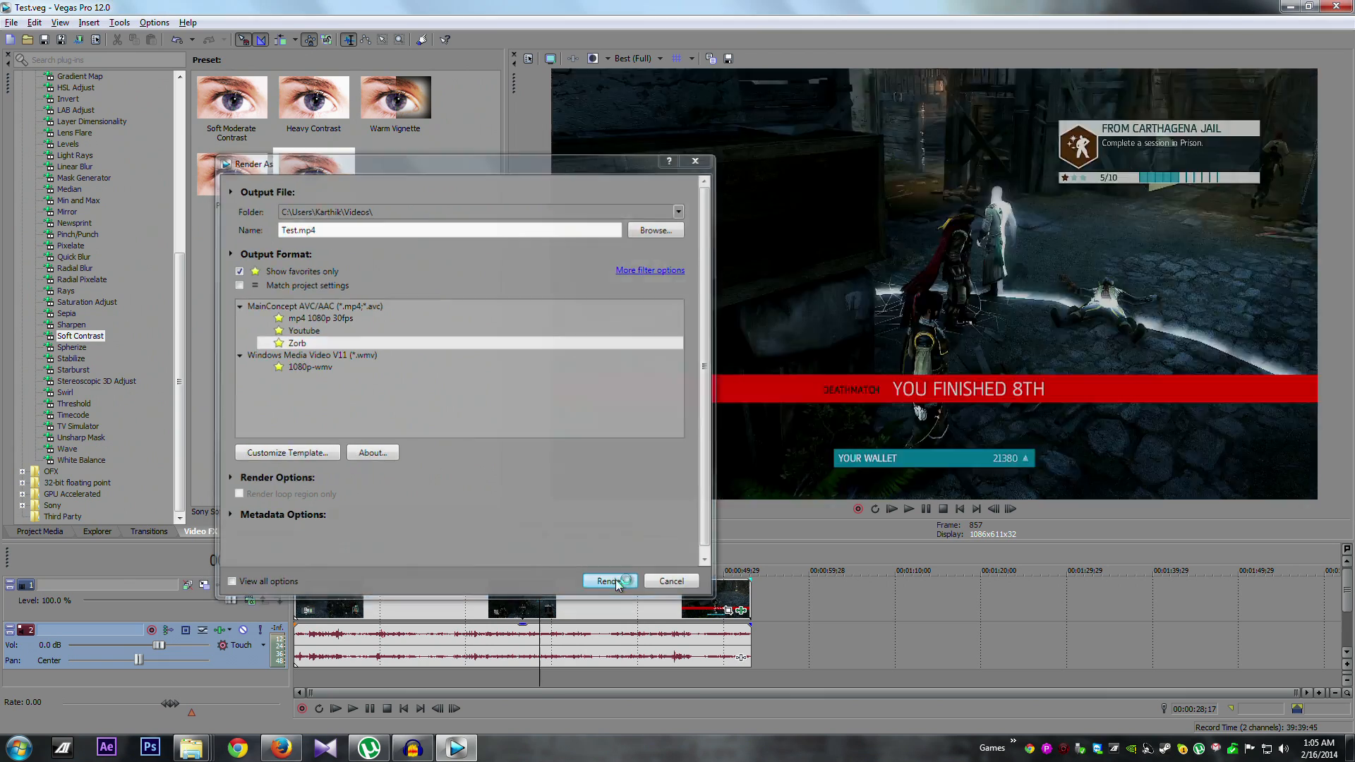